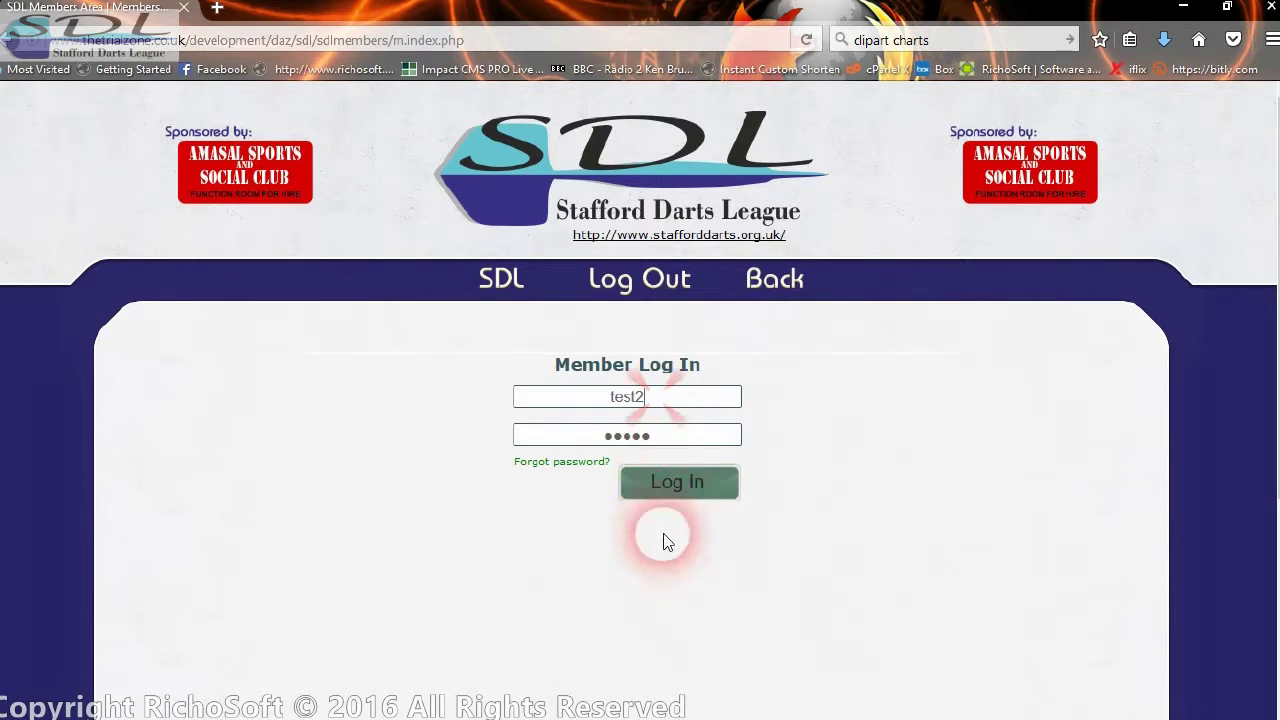
# - Submit the member login and continue to the Members Home page
pyautogui.click(688, 492)
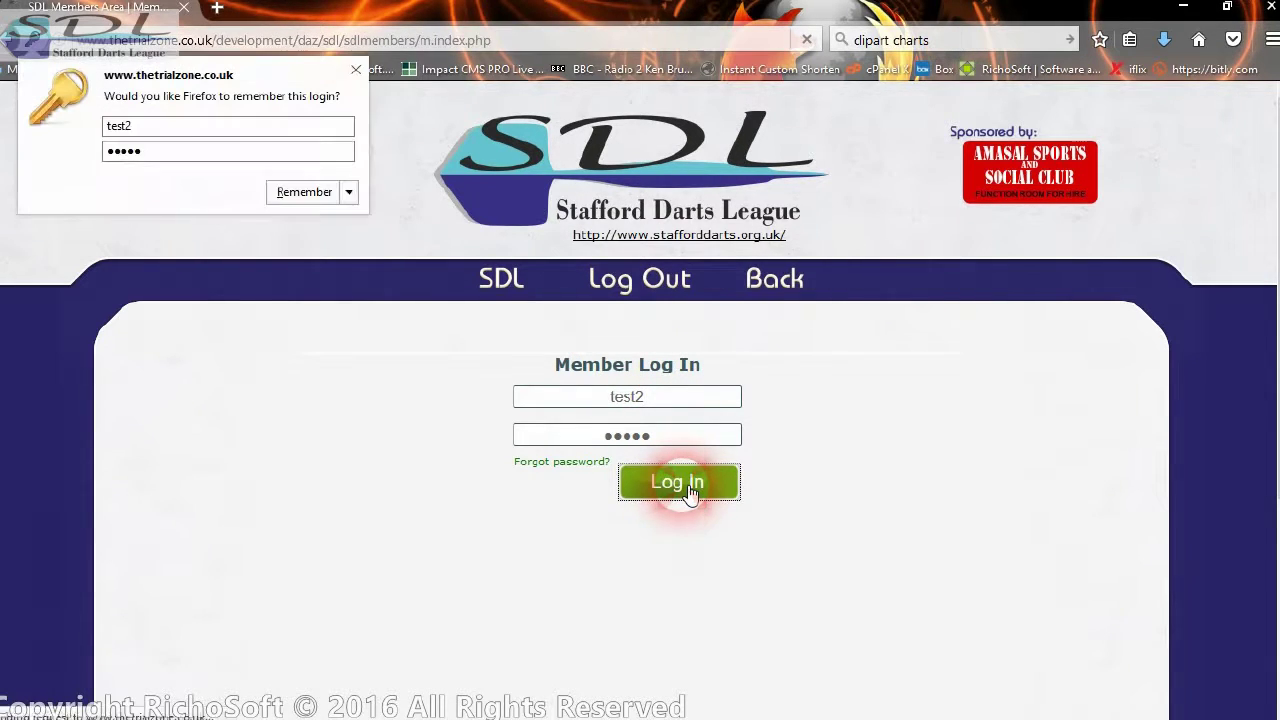
pyautogui.click(660, 451)
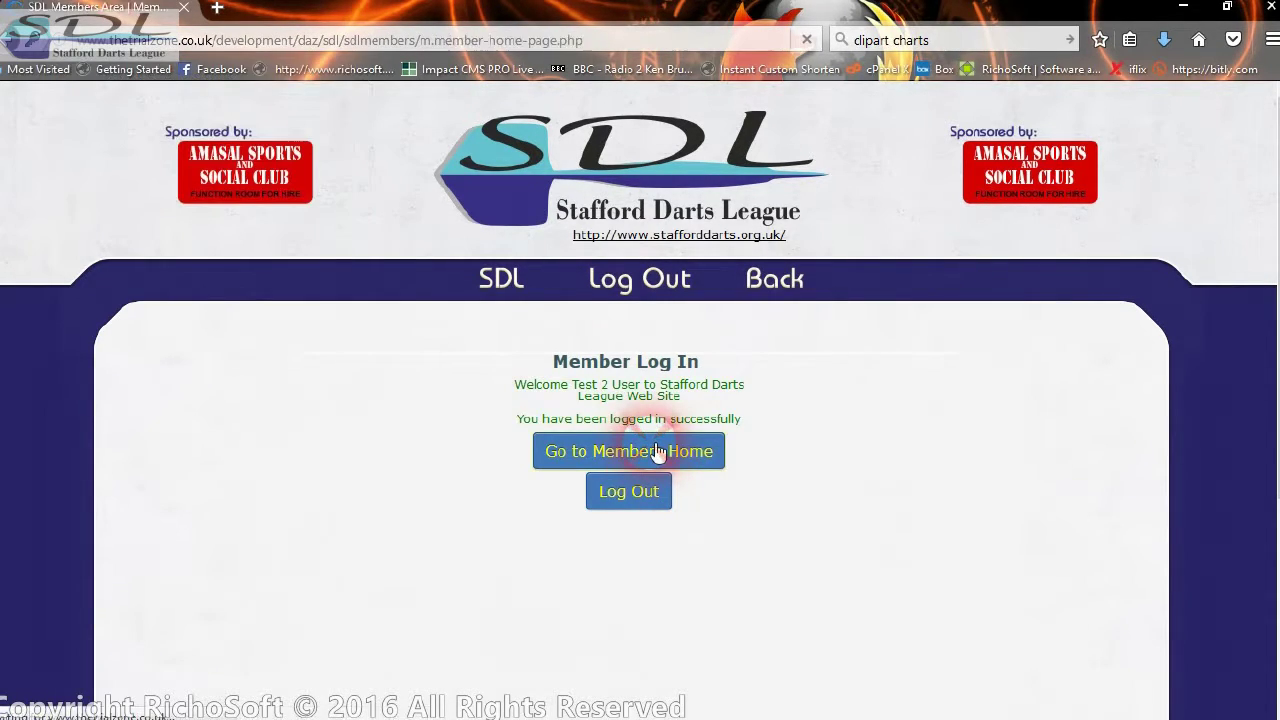
# - Launch the Season Match Record Charts app from Members Home
pyautogui.scroll(-10, 680, 450)
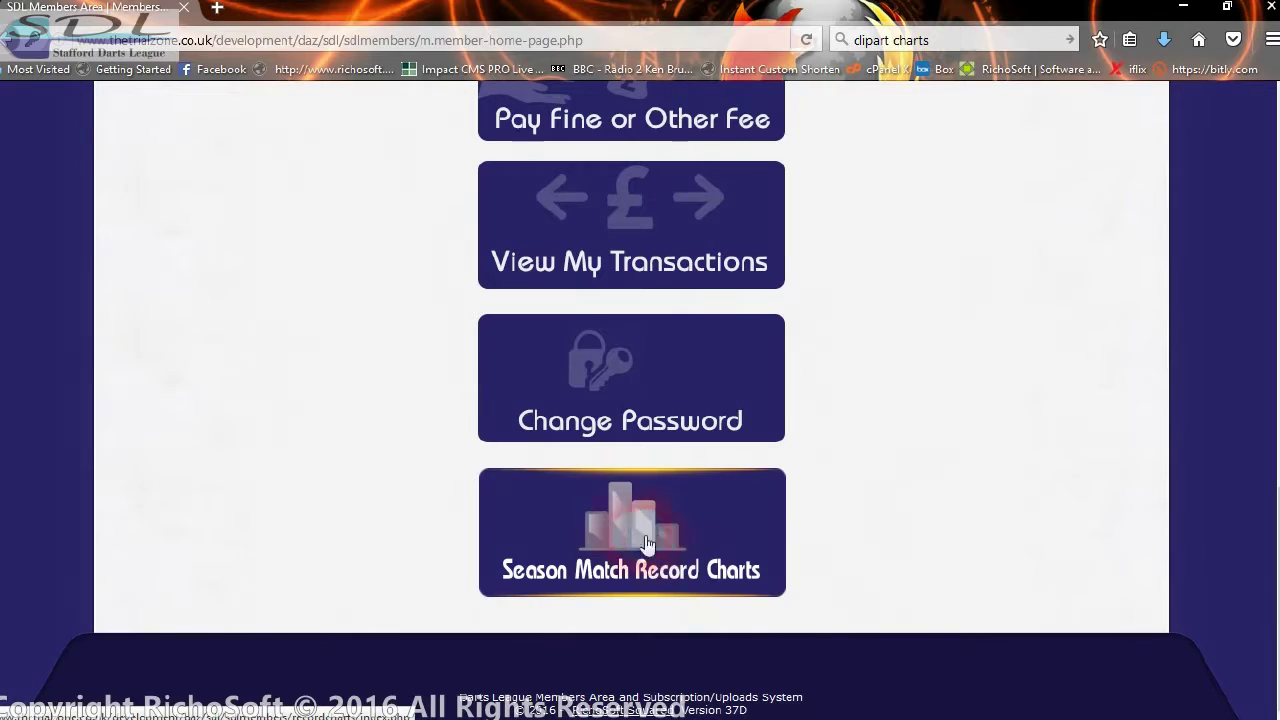
pyautogui.click(632, 524)
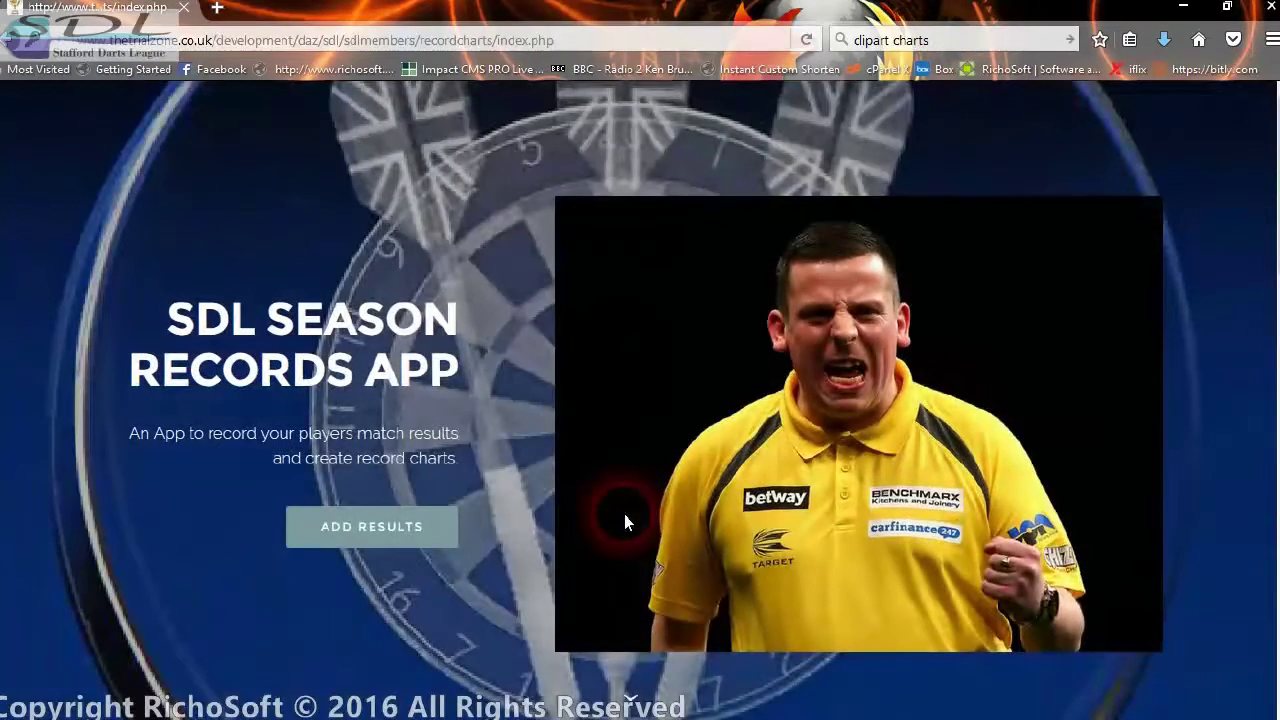
pyautogui.scroll(-2, 659, 391)
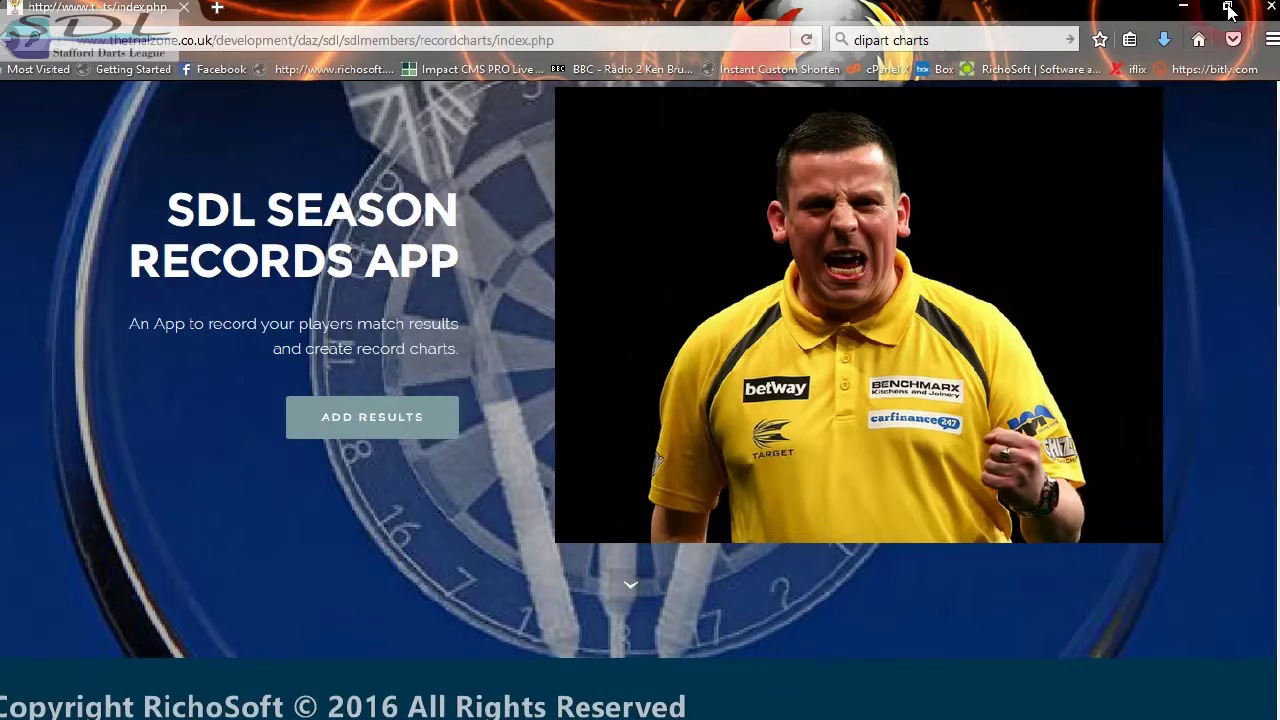
# - In ADD RESULTS, select season 2016SUMMER and match 1 - Staffs Bull B vs Albridge Boys
pyautogui.click(391, 422)
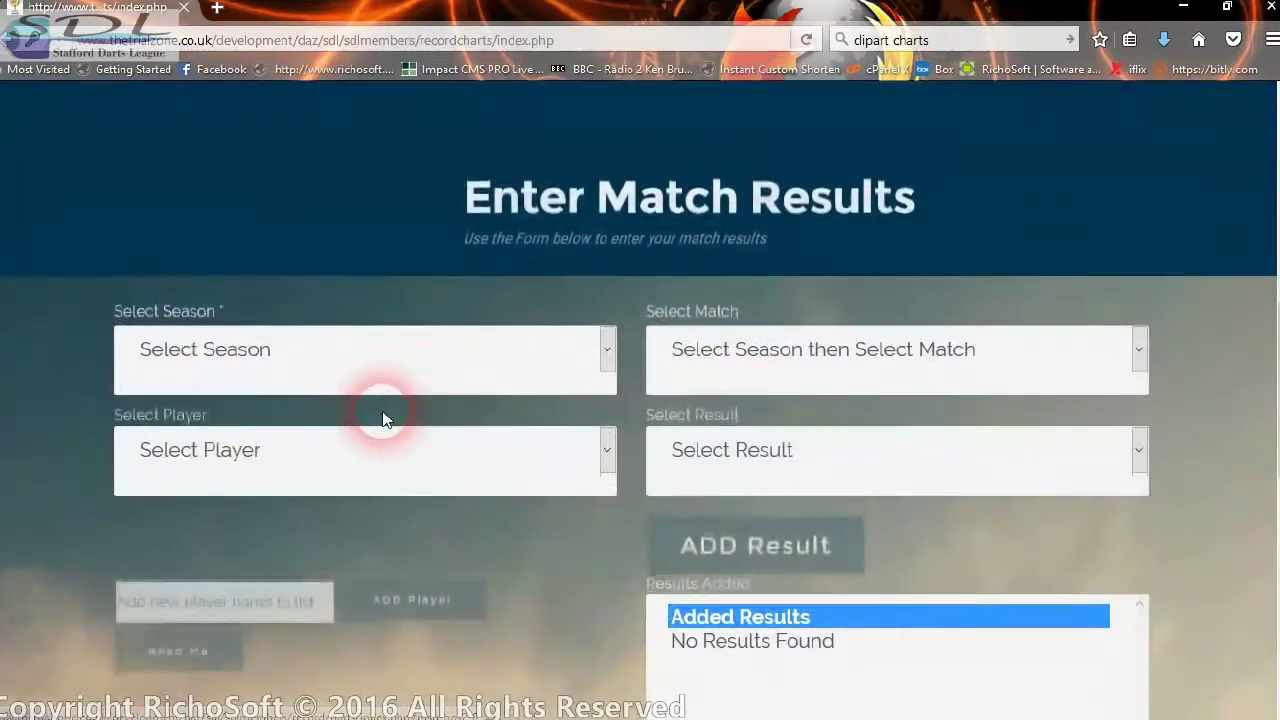
pyautogui.scroll(-2, 469, 398)
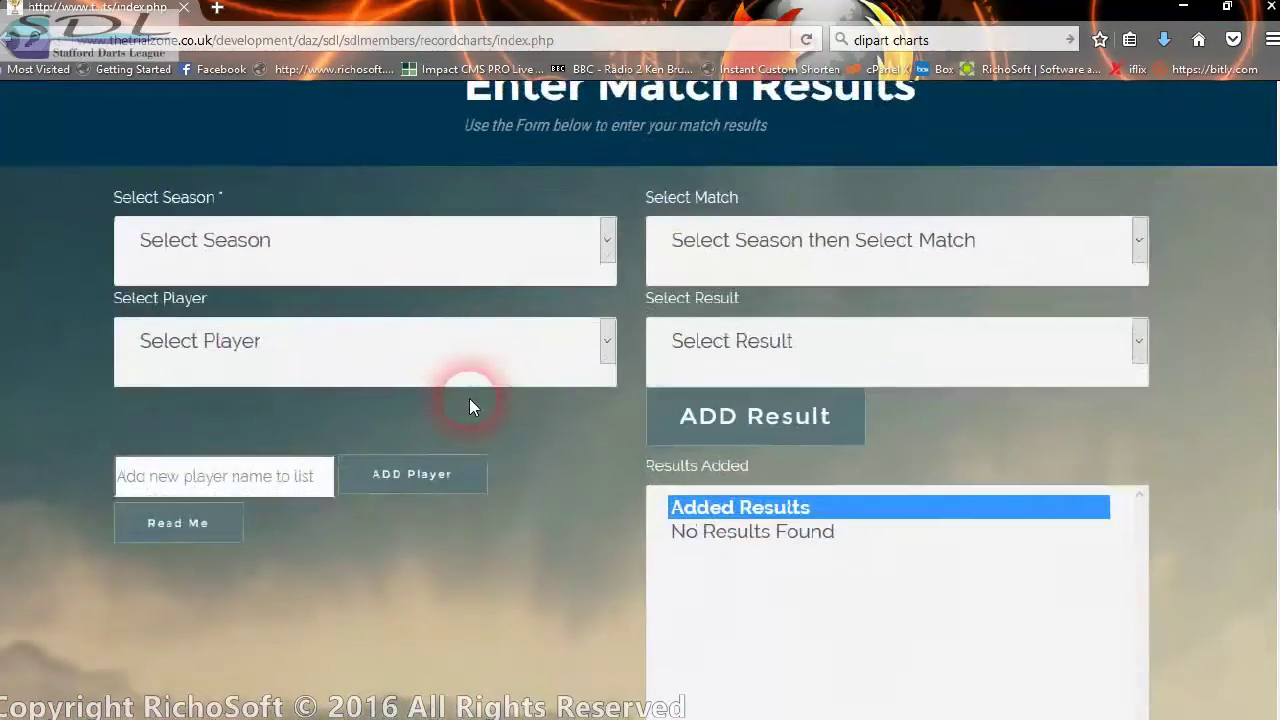
pyautogui.scroll(1, 1272, 397)
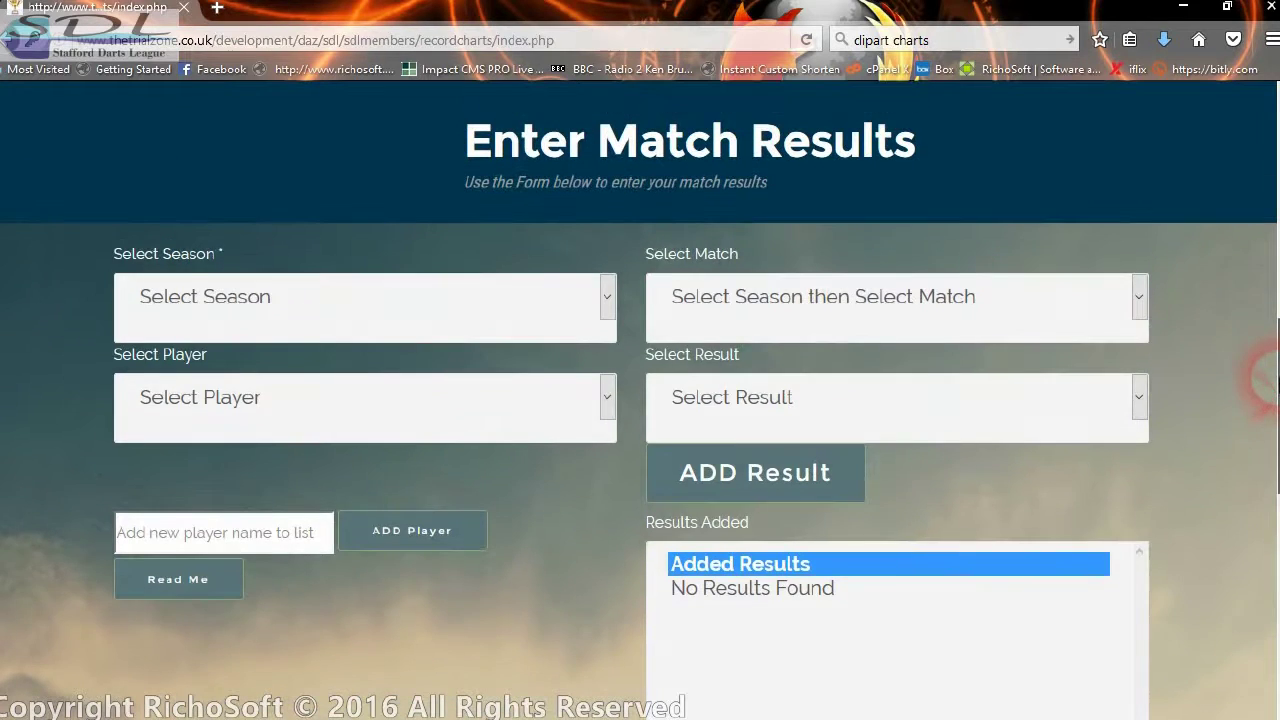
pyautogui.click(250, 277)
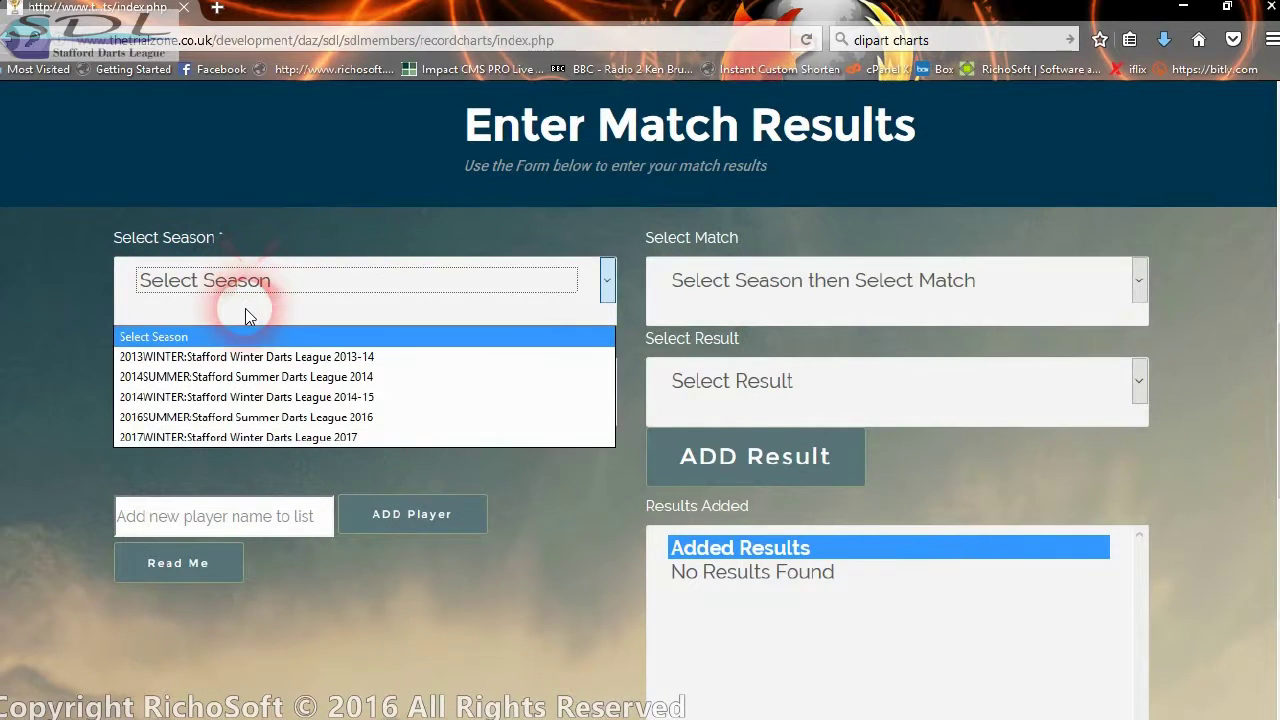
pyautogui.click(220, 418)
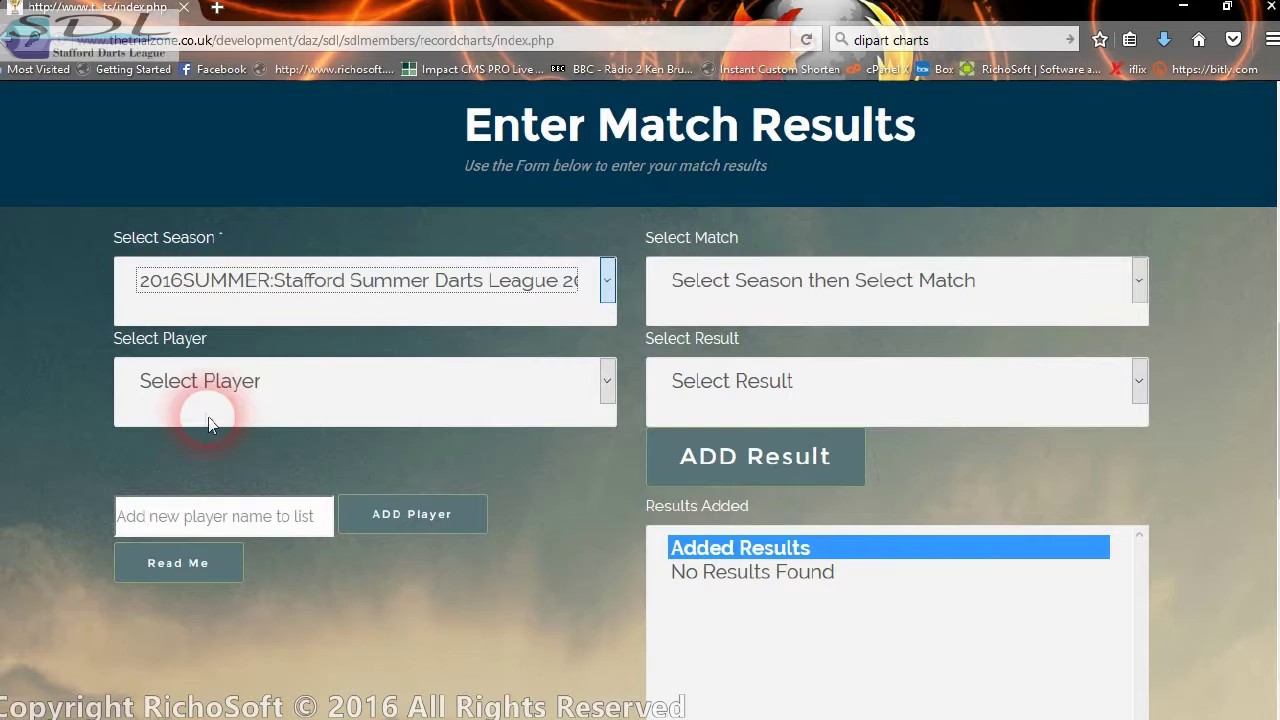
pyautogui.click(828, 305)
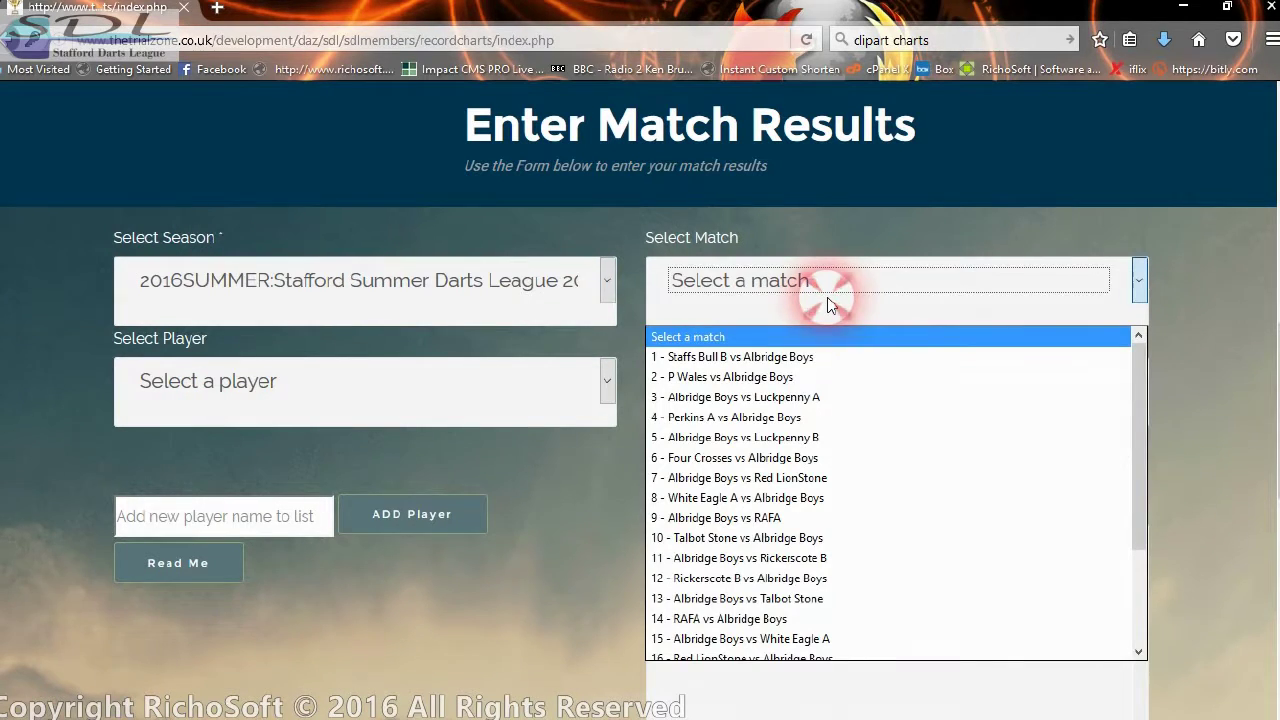
pyautogui.click(741, 358)
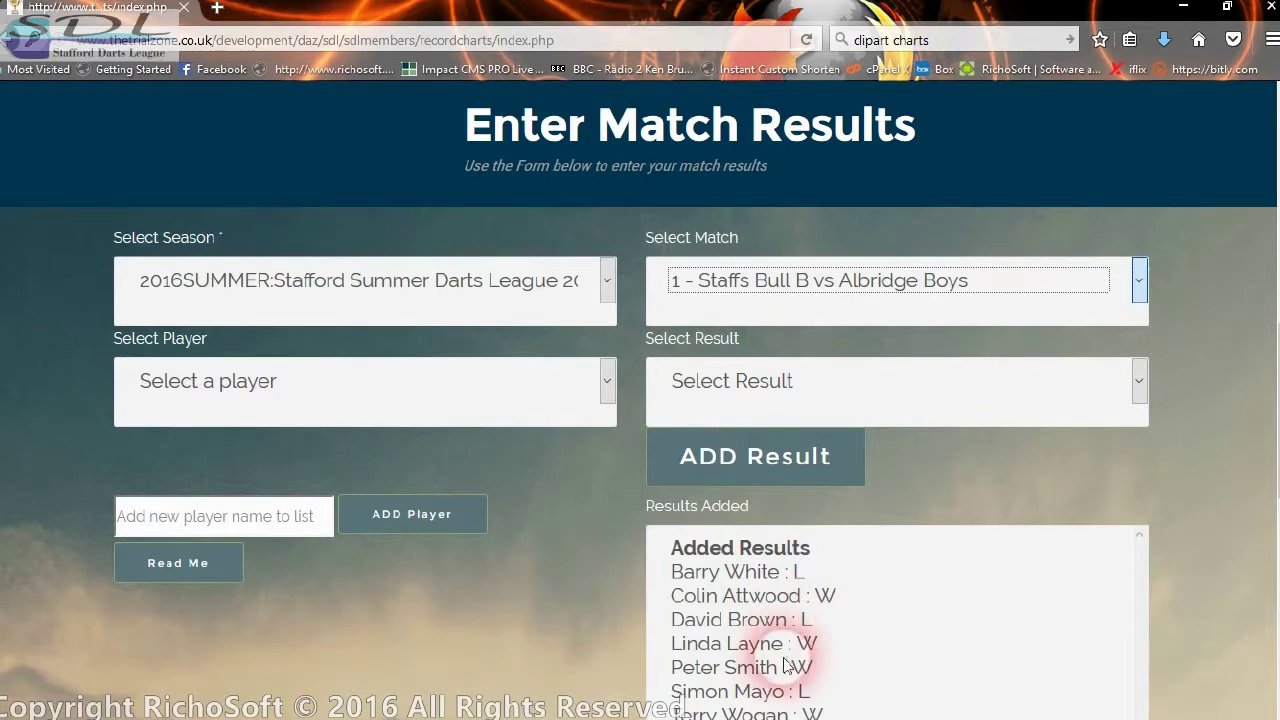
pyautogui.scroll(-2, 966, 665)
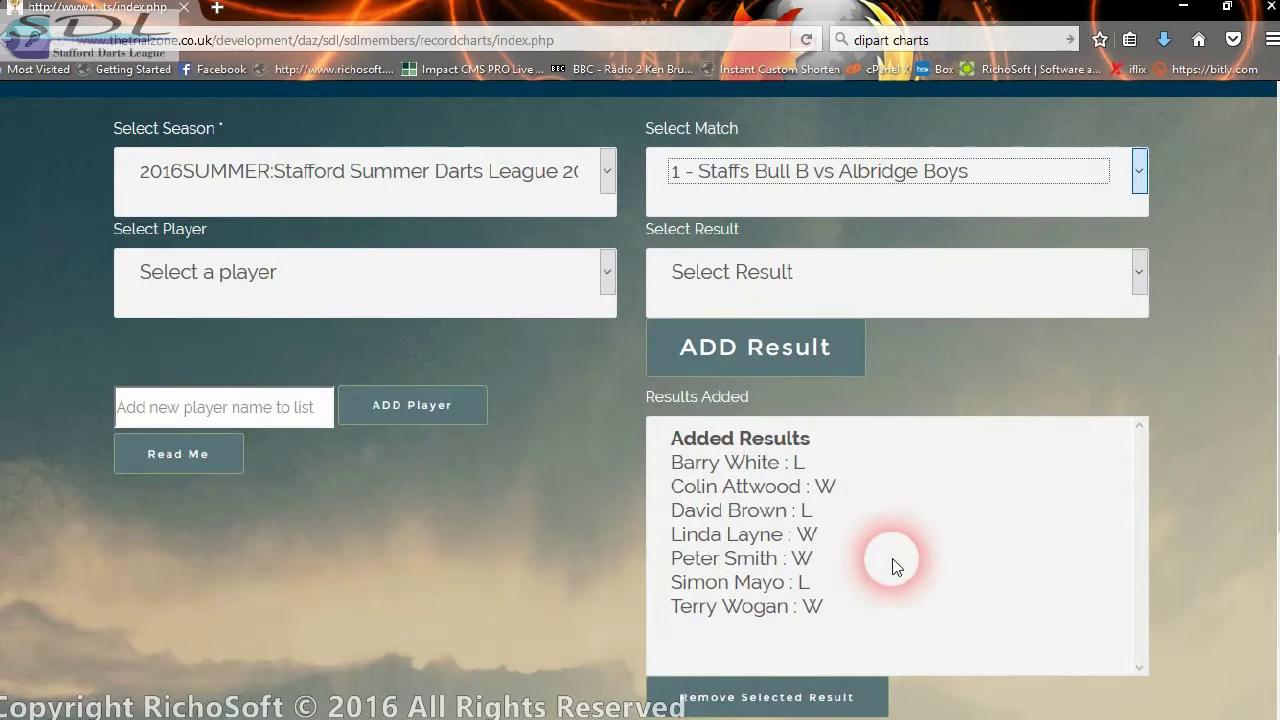
pyautogui.scroll(2, 893, 566)
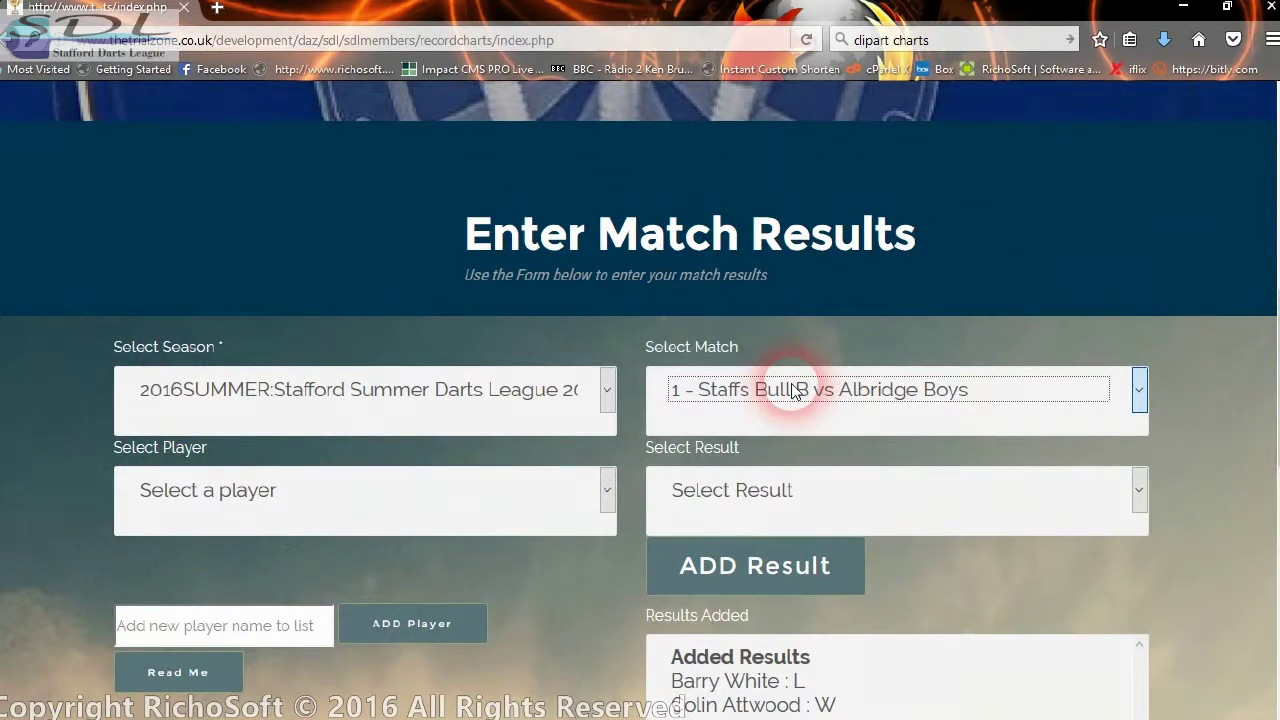
# - Select match 8 - White Eagle A vs Albridge Boys and check its player list
pyautogui.click(793, 387)
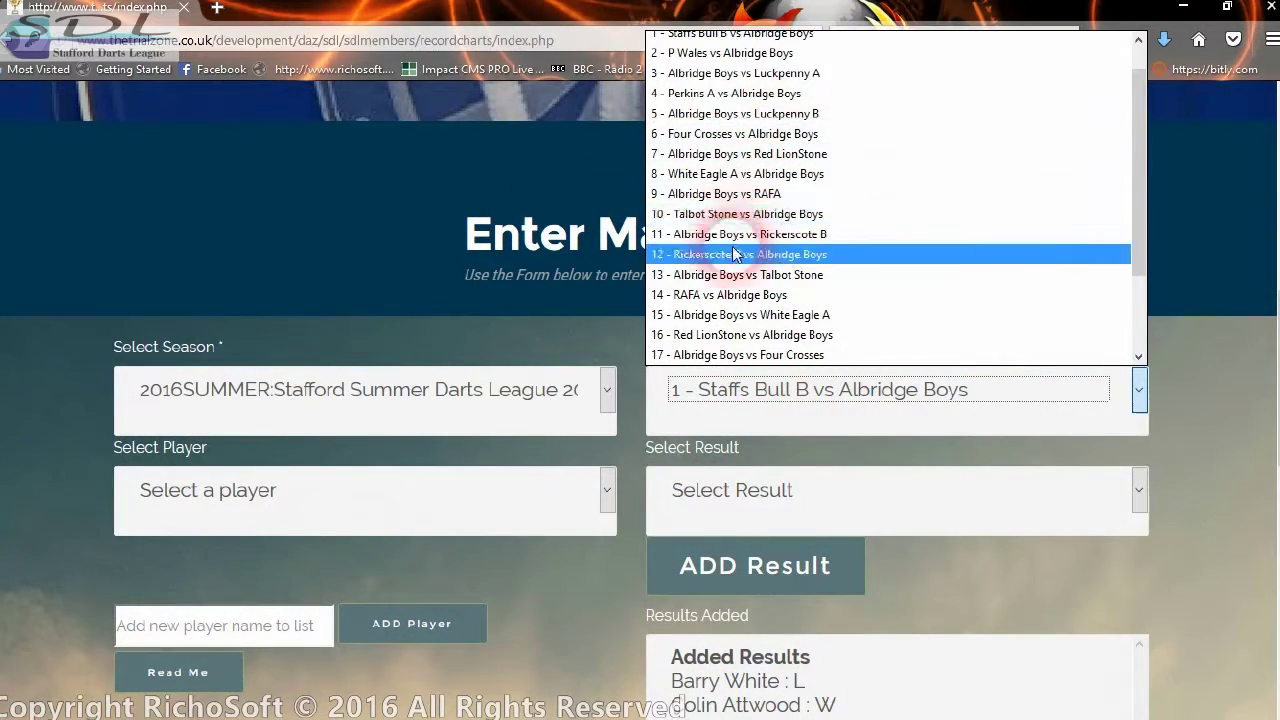
pyautogui.click(727, 177)
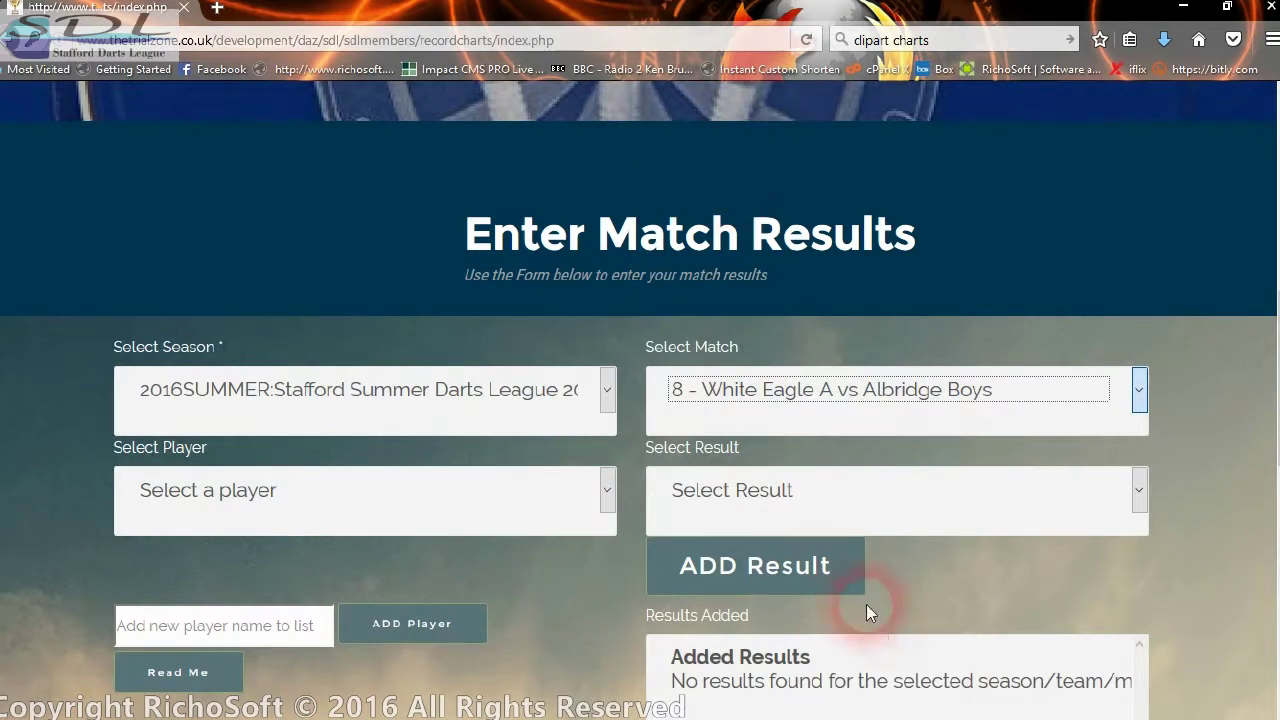
pyautogui.scroll(-2, 918, 650)
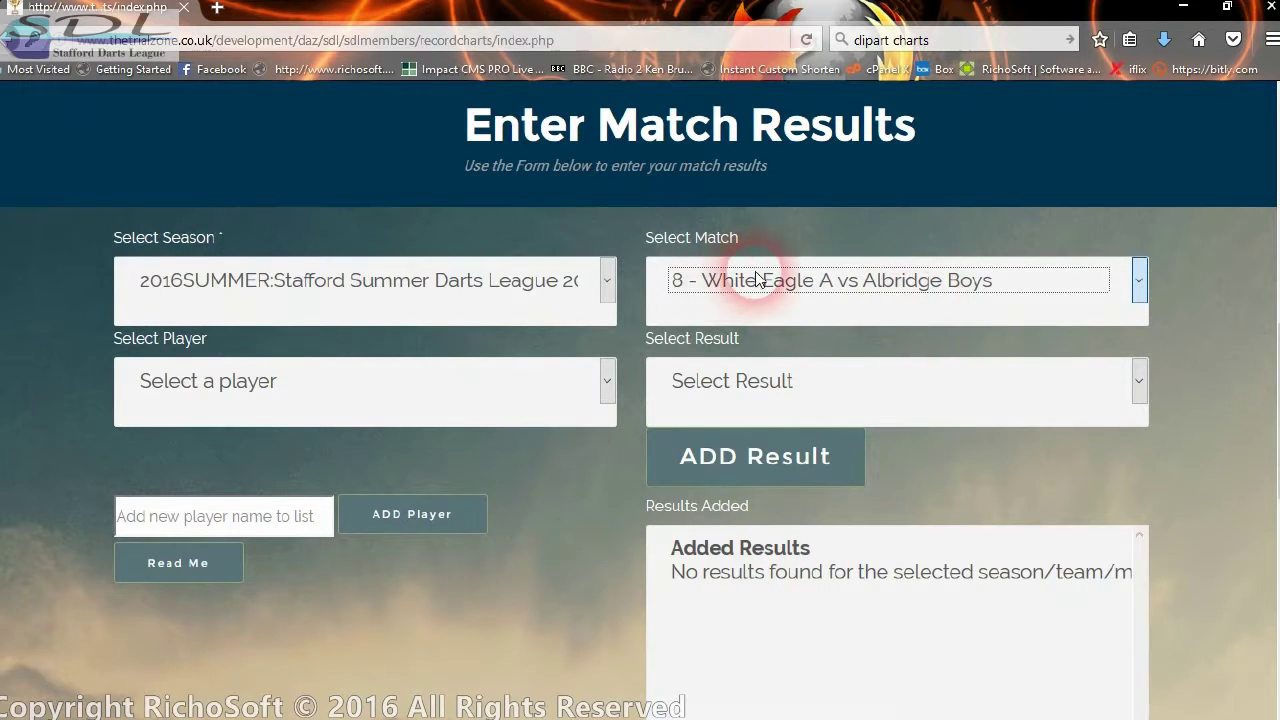
pyautogui.click(301, 391)
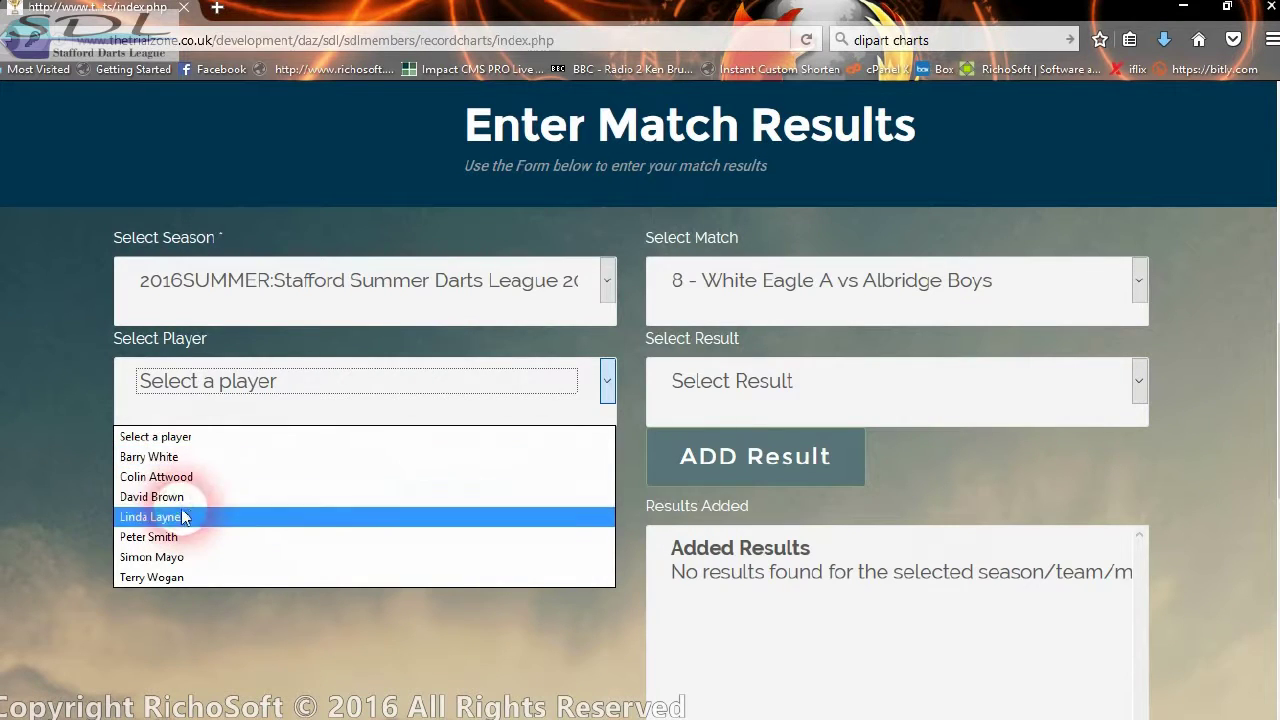
pyautogui.click(85, 399)
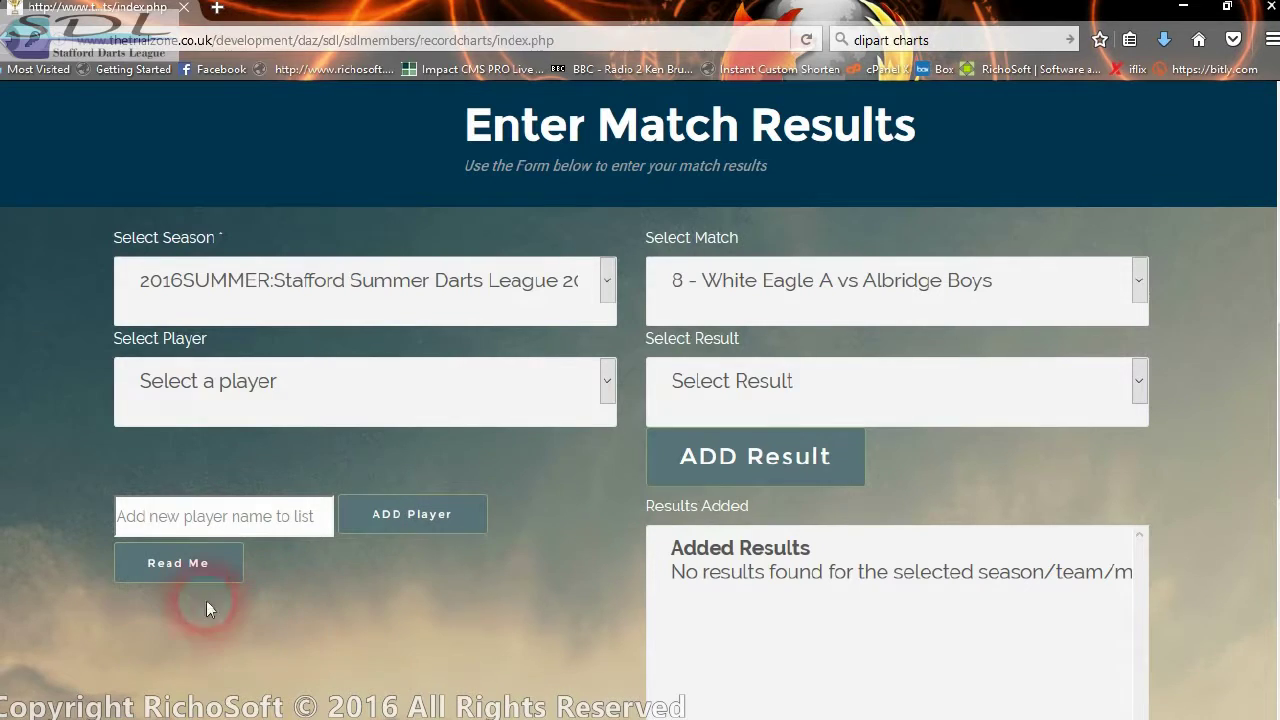
# - Read the Read Me notes, then add a Won His Match result for the first team player
pyautogui.click(202, 575)
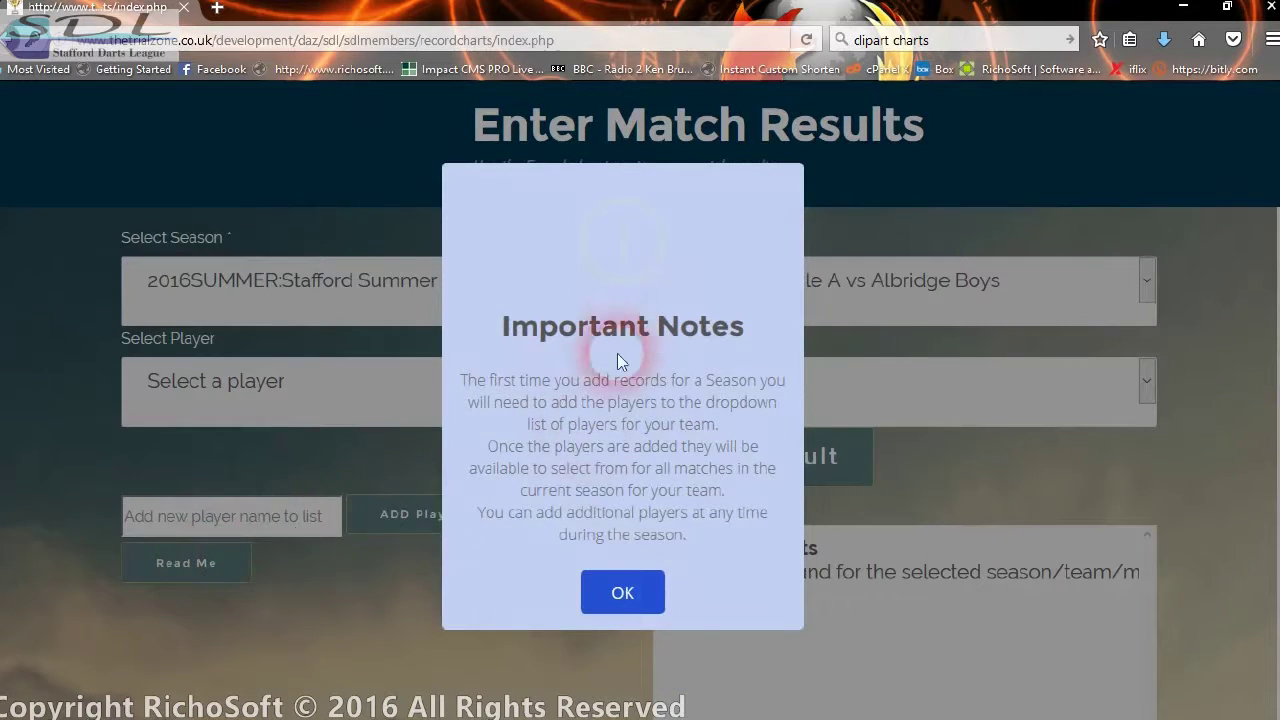
pyautogui.click(622, 593)
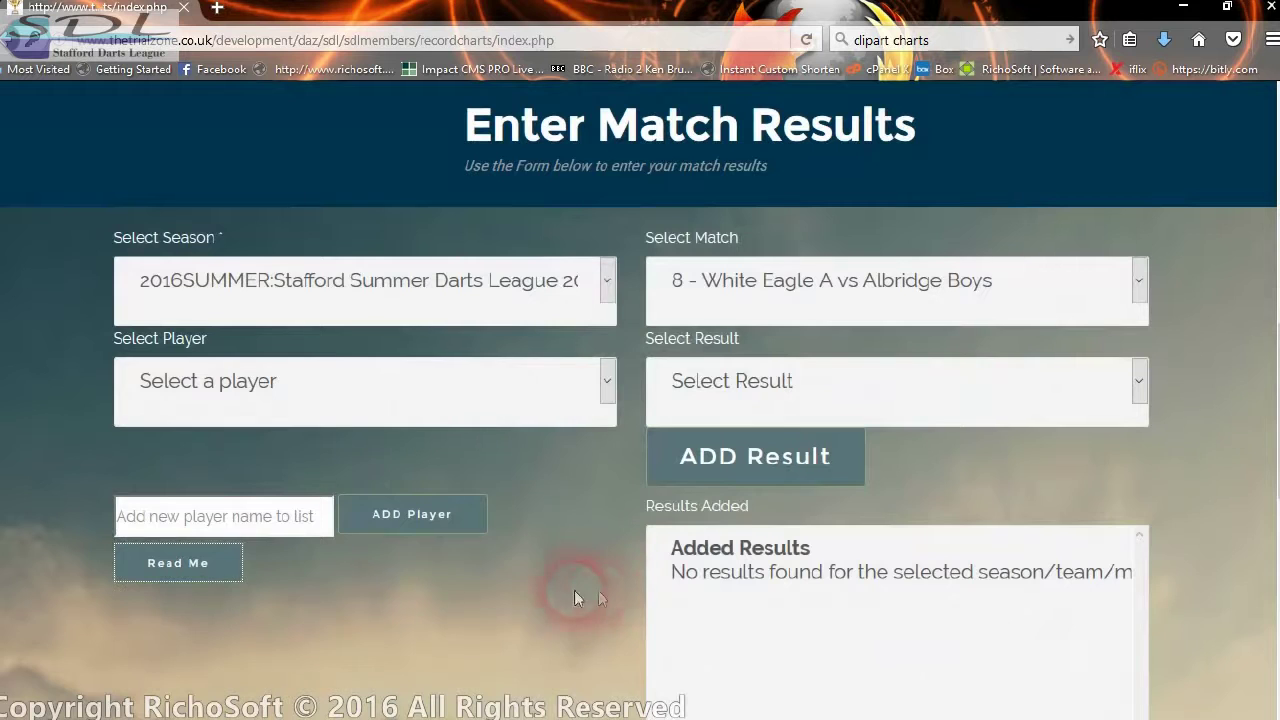
pyautogui.click(364, 394)
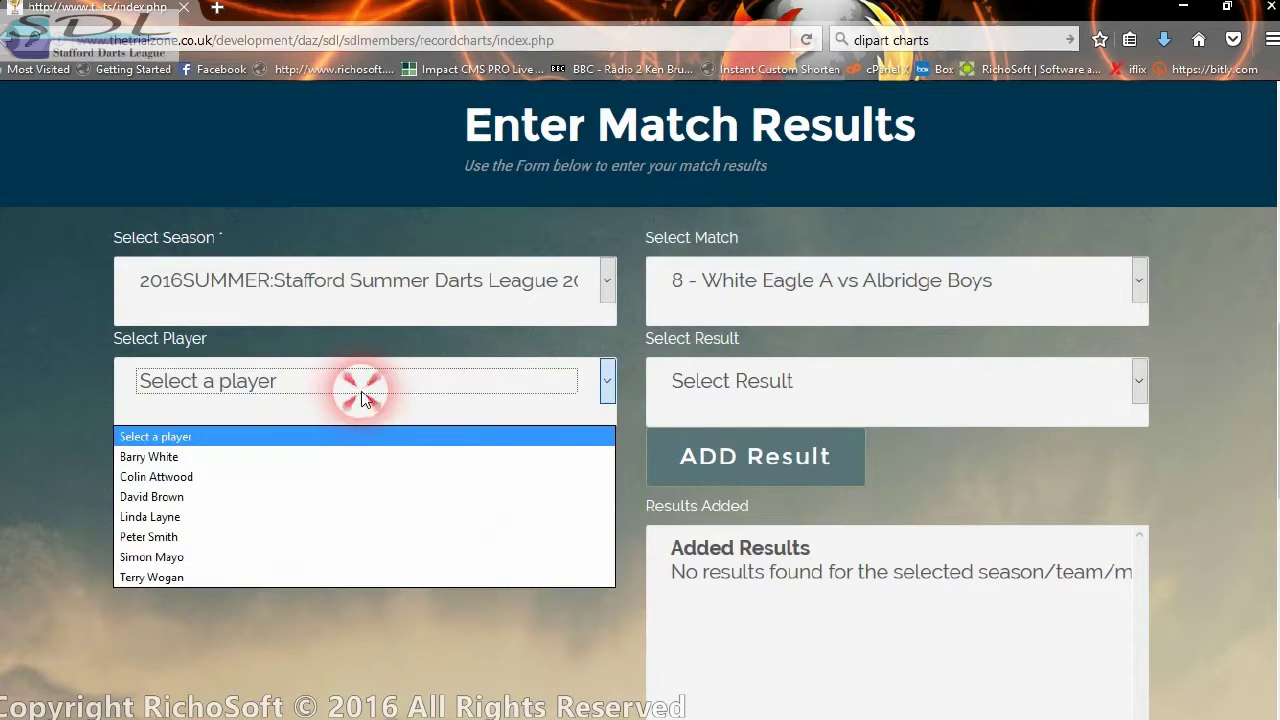
pyautogui.click(195, 458)
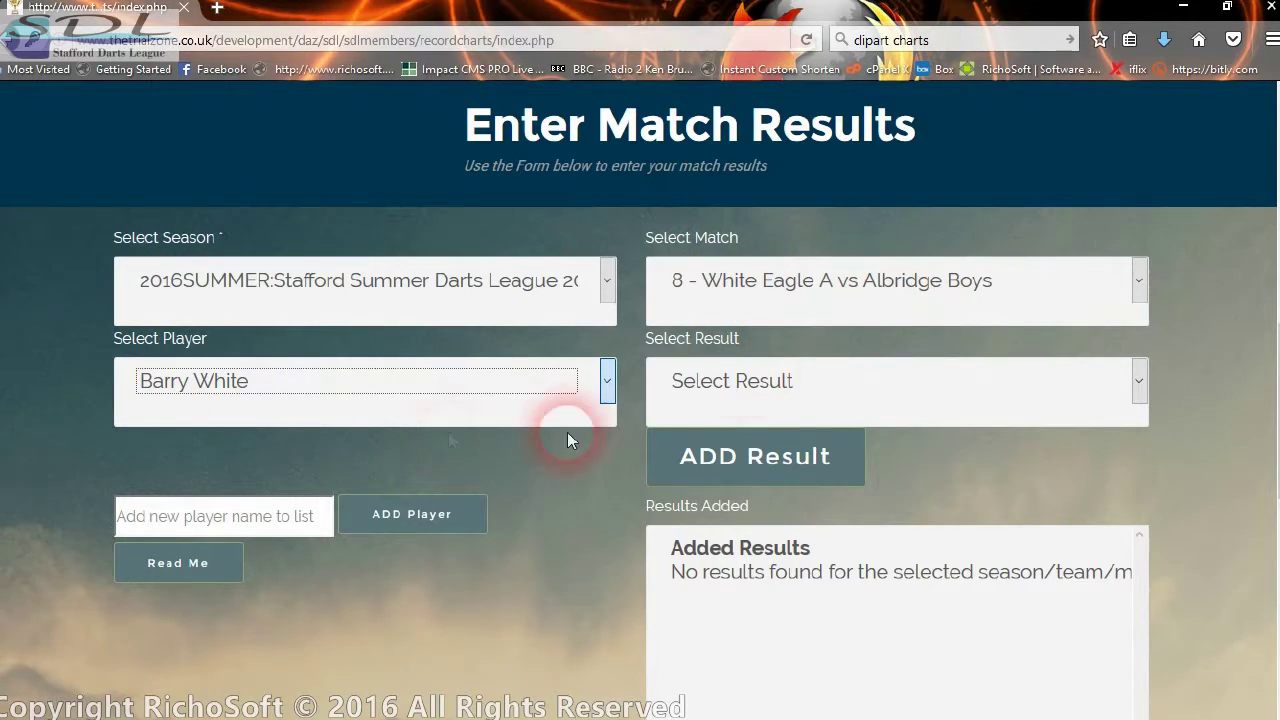
pyautogui.click(783, 388)
pyautogui.click(700, 456)
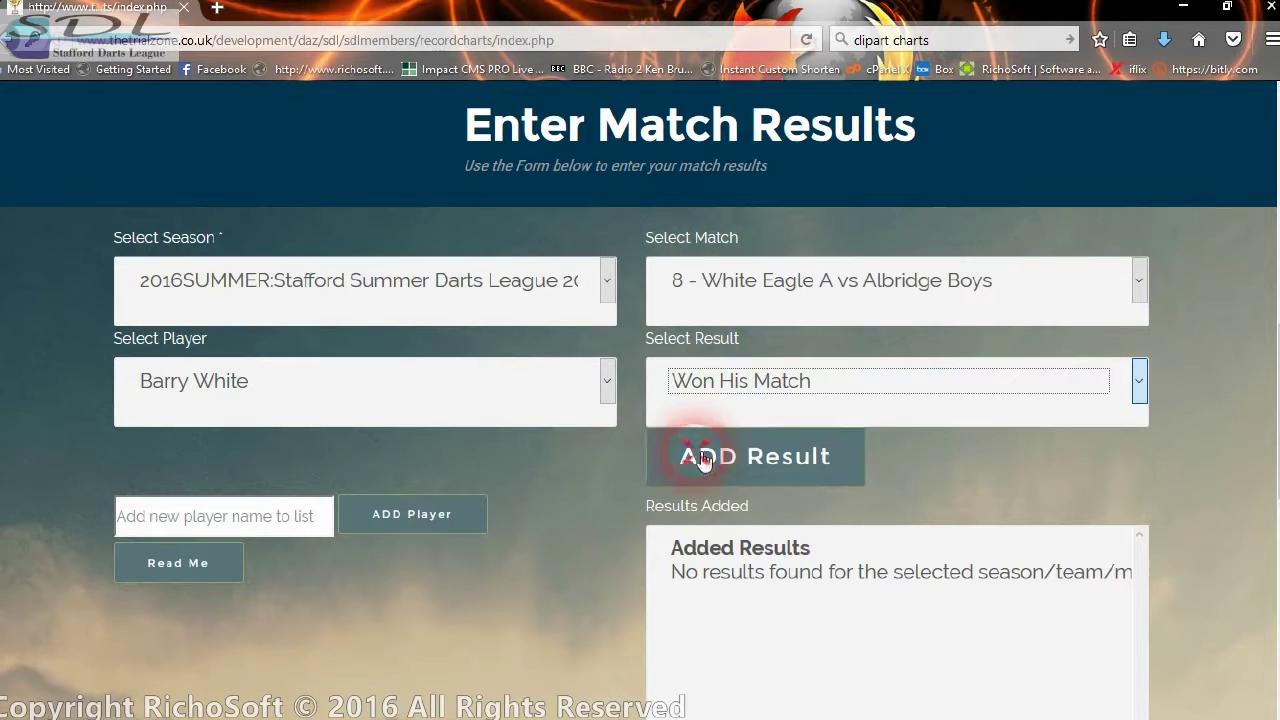
pyautogui.click(735, 464)
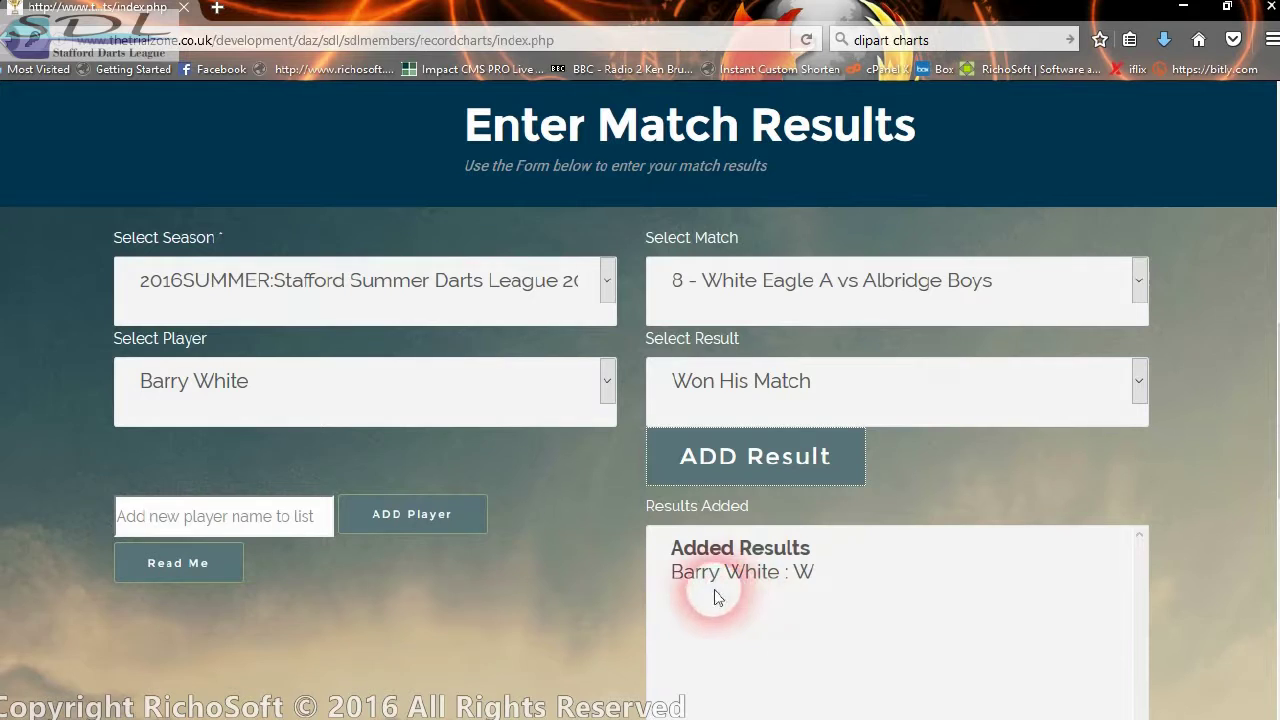
# - Add a loss for the fifth team player and a win for the third
pyautogui.click(390, 516)
pyautogui.click(311, 380)
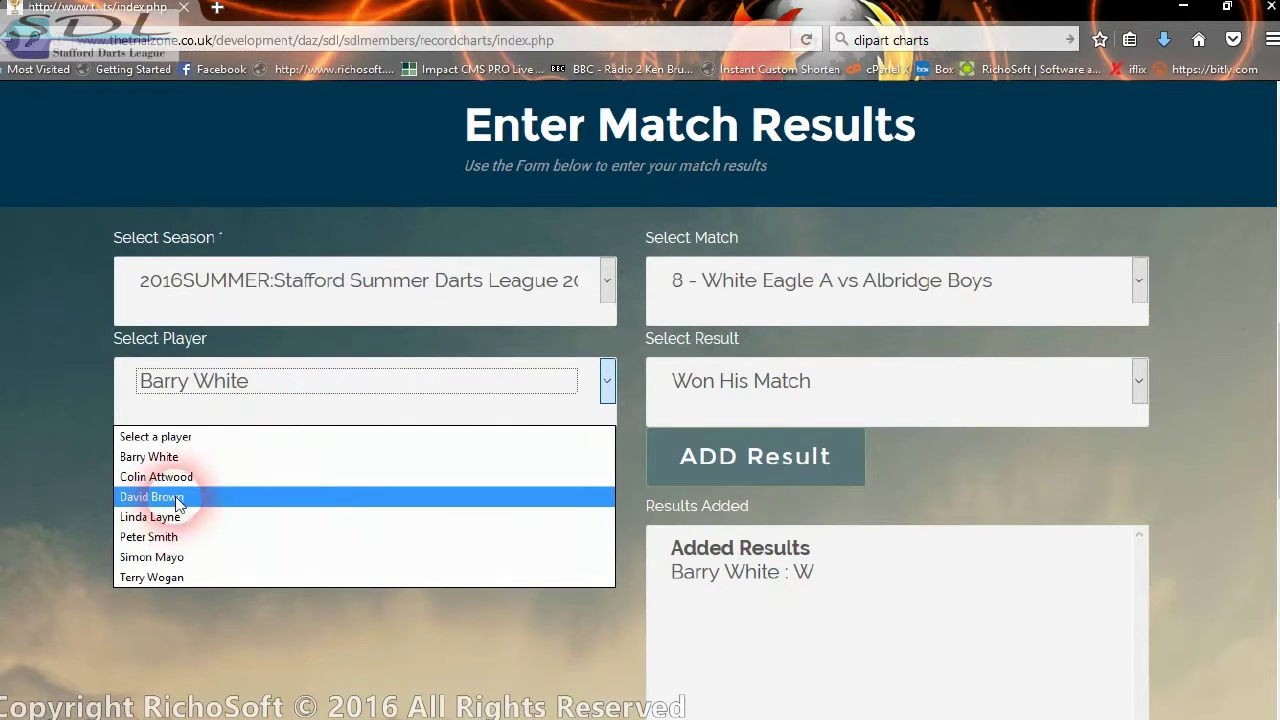
pyautogui.click(174, 537)
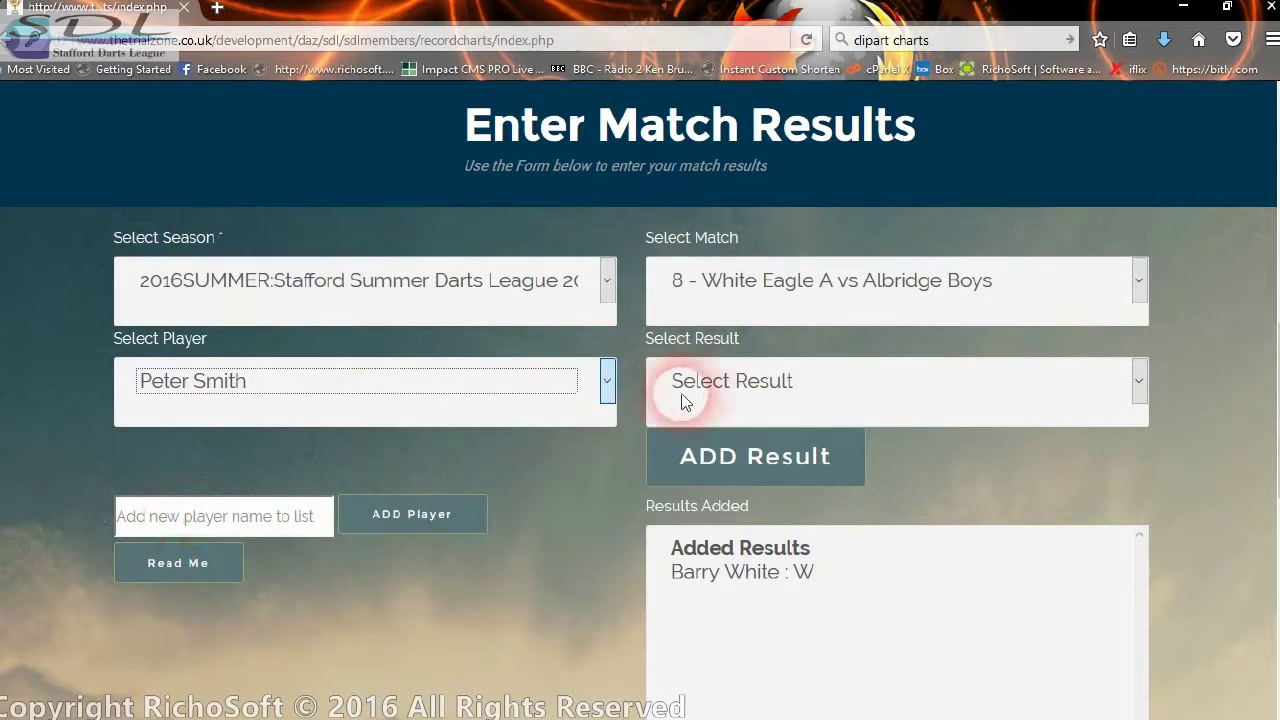
pyautogui.click(680, 398)
pyautogui.click(696, 468)
pyautogui.click(722, 472)
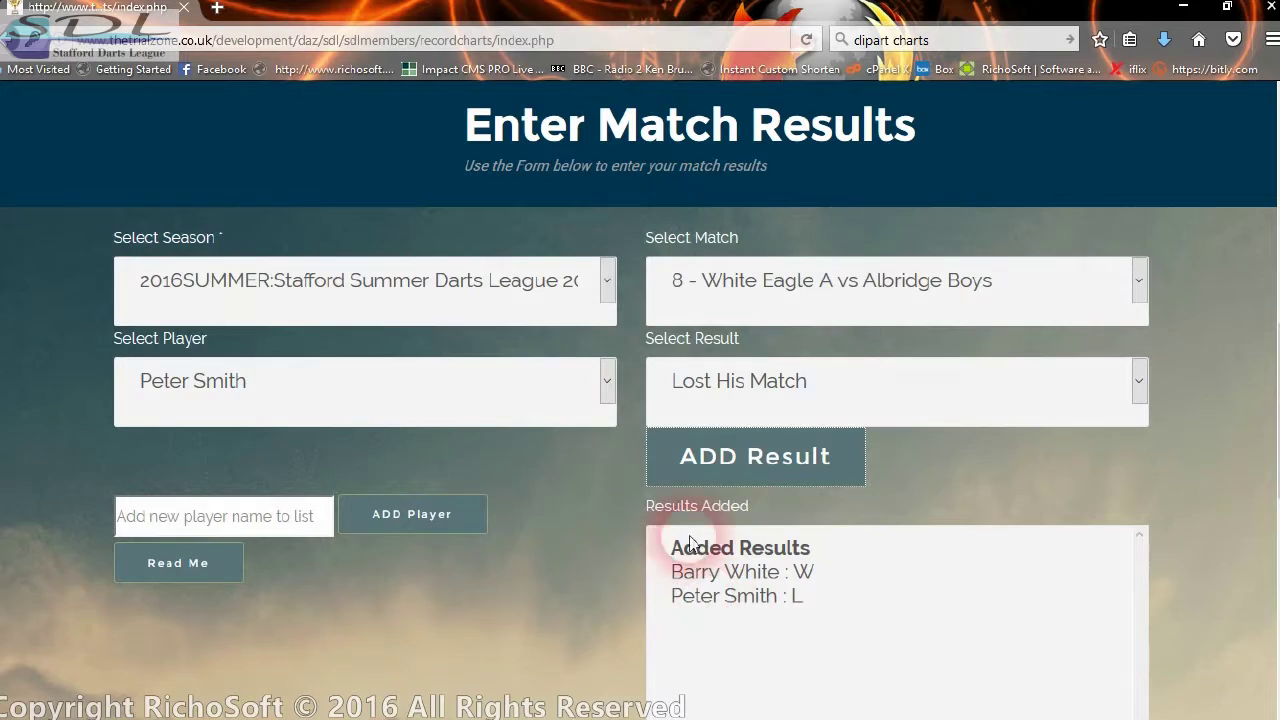
pyautogui.scroll(-2, 443, 378)
pyautogui.click(385, 288)
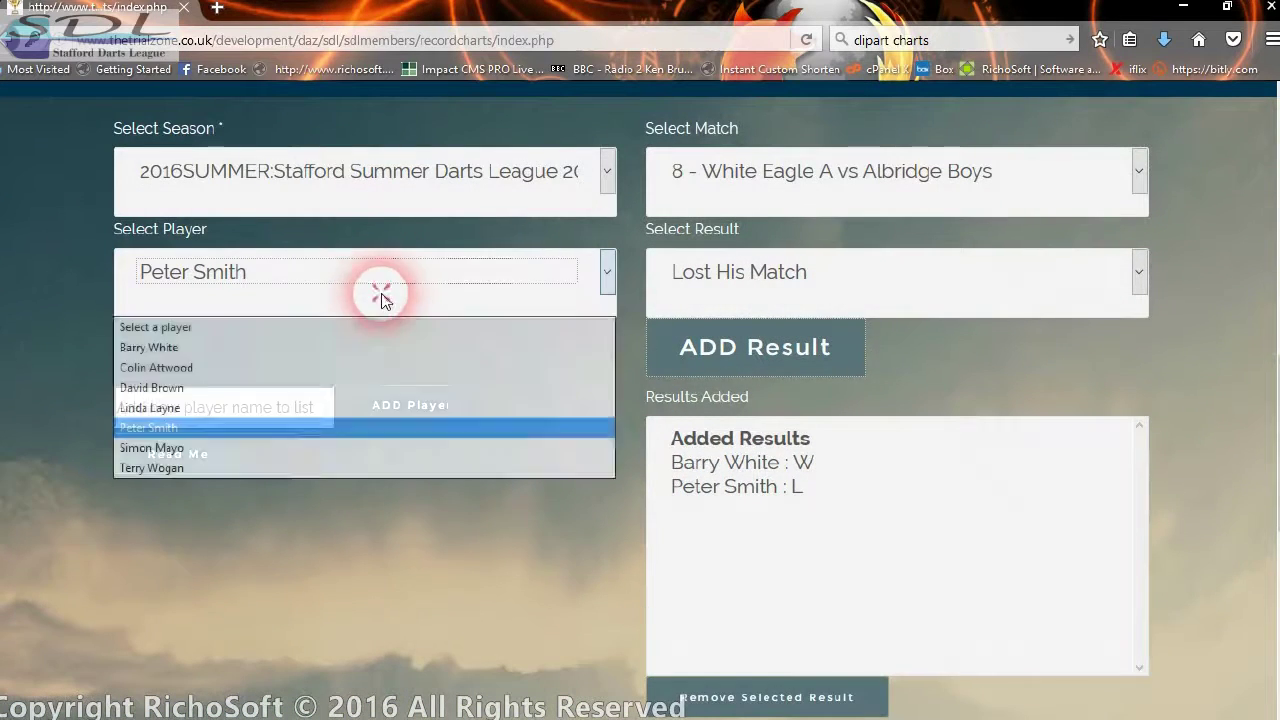
pyautogui.click(202, 387)
pyautogui.click(871, 277)
pyautogui.click(710, 347)
pyautogui.click(791, 365)
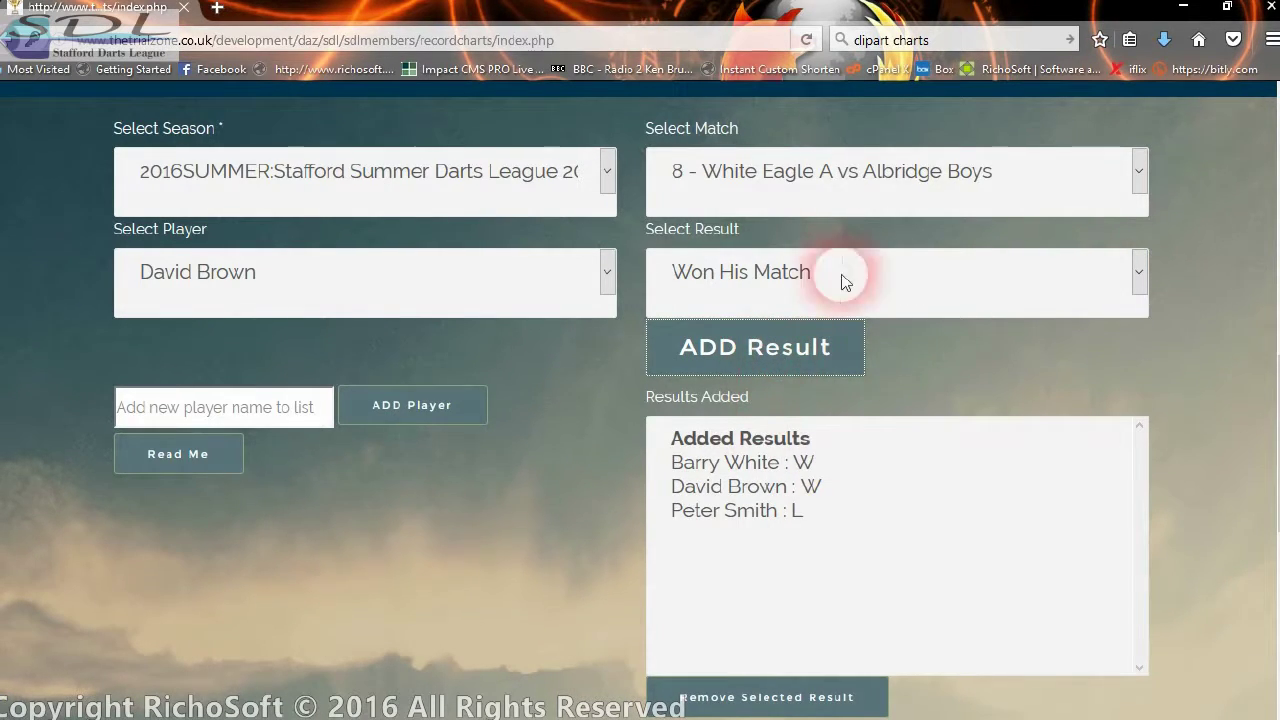
# - Add a win for the sixth team player and a loss for another player
pyautogui.click(345, 263)
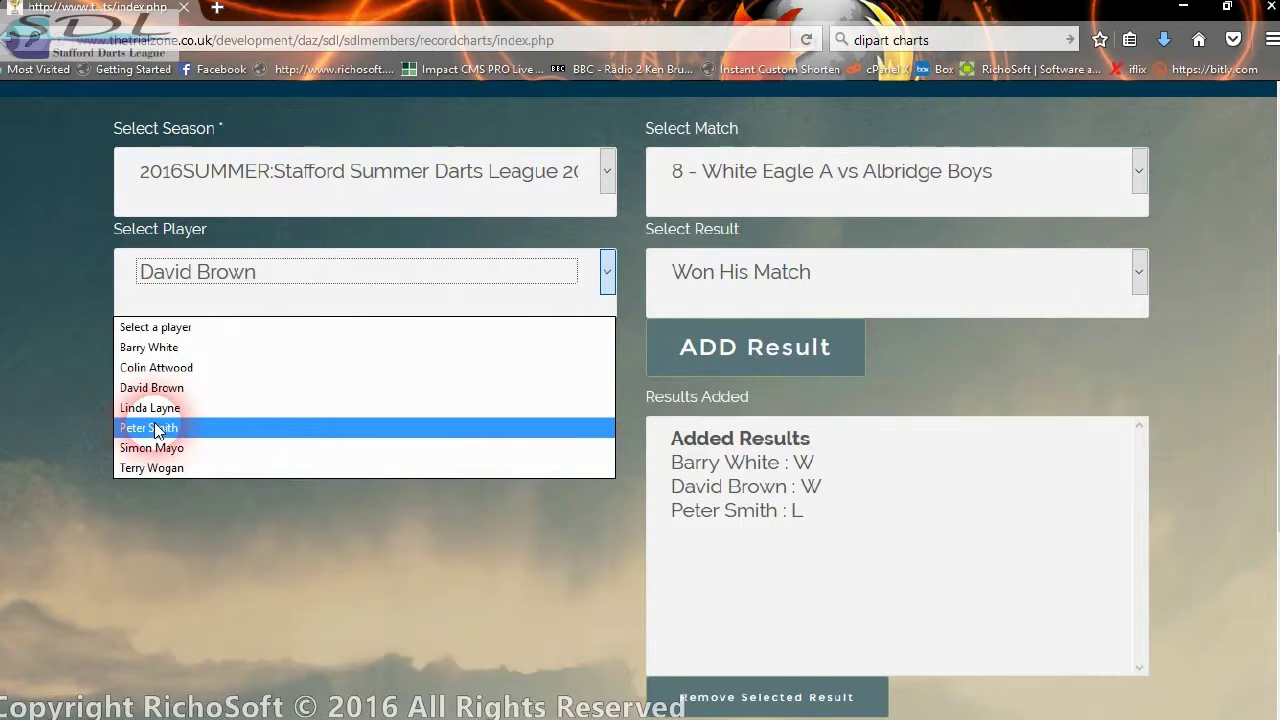
pyautogui.click(155, 448)
pyautogui.click(786, 292)
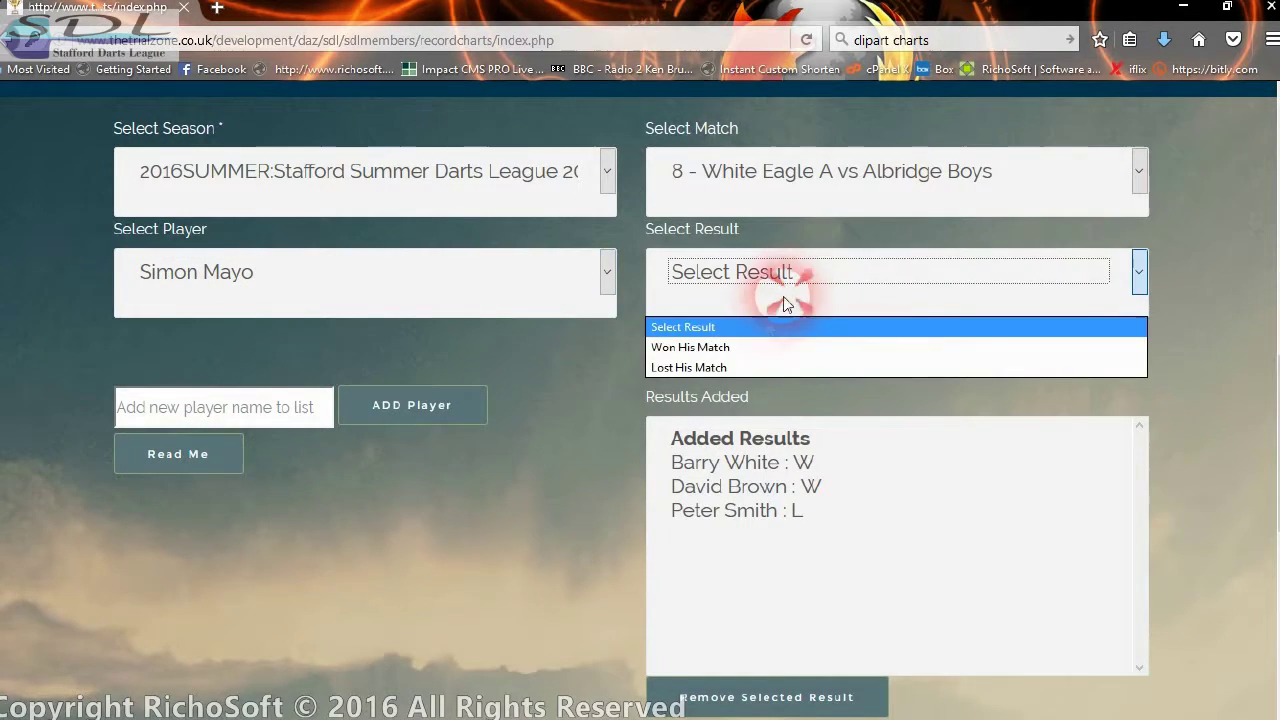
pyautogui.click(740, 345)
pyautogui.click(730, 369)
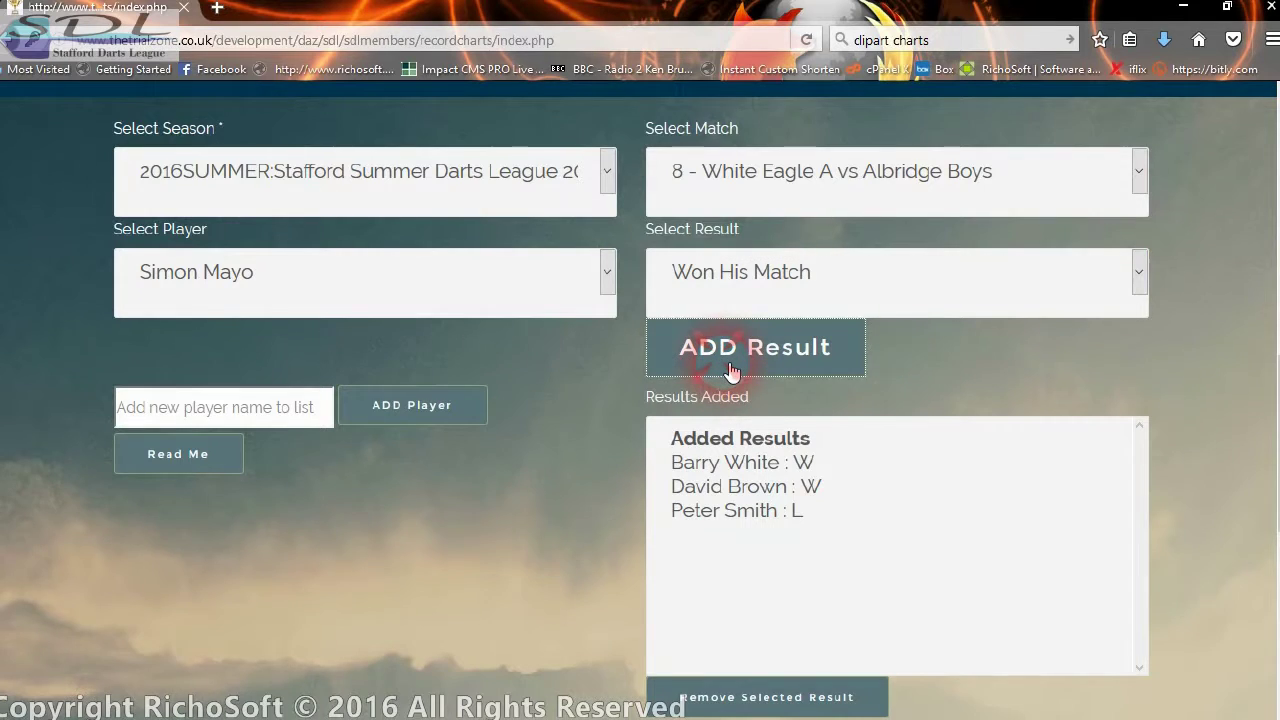
pyautogui.click(668, 478)
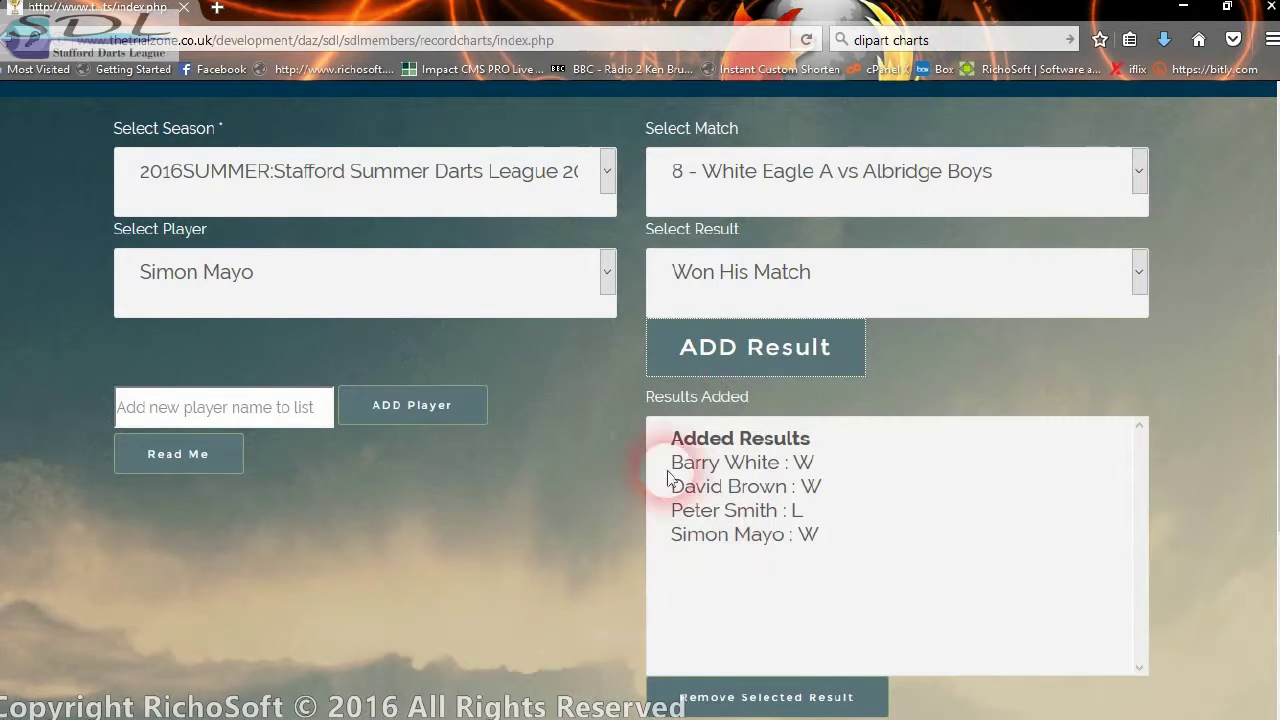
pyautogui.click(280, 295)
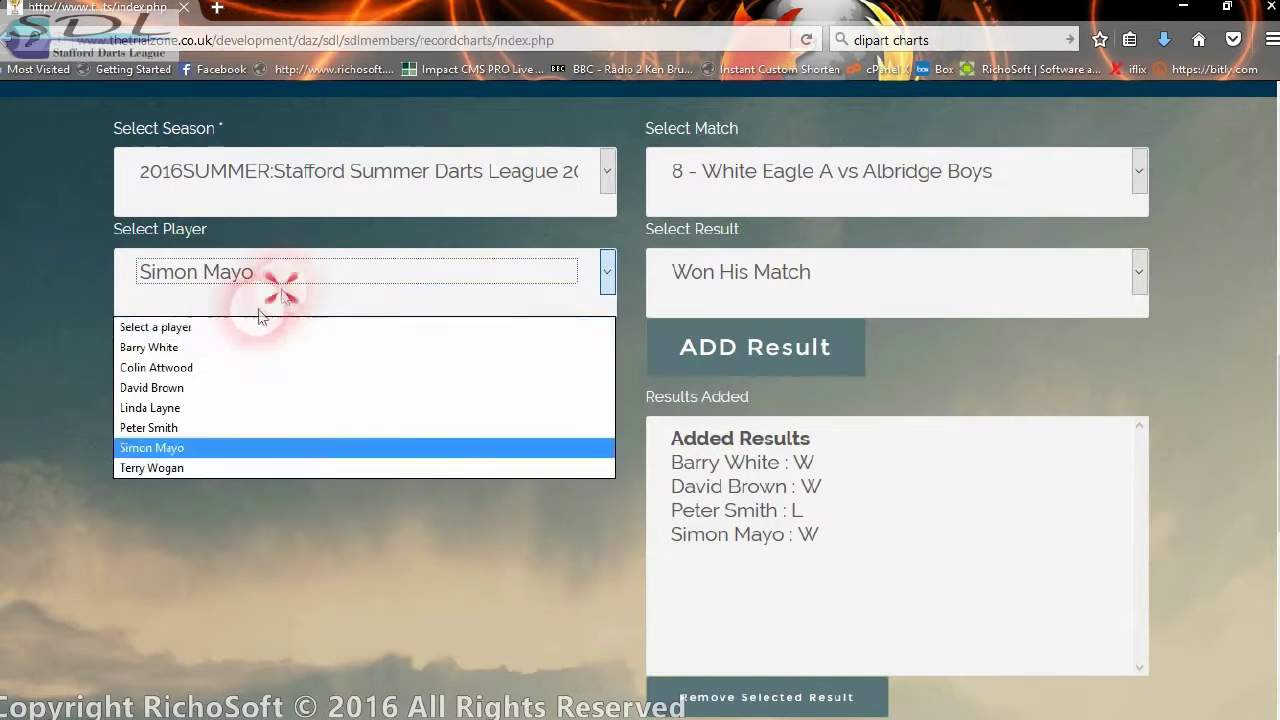
pyautogui.click(185, 407)
pyautogui.click(790, 274)
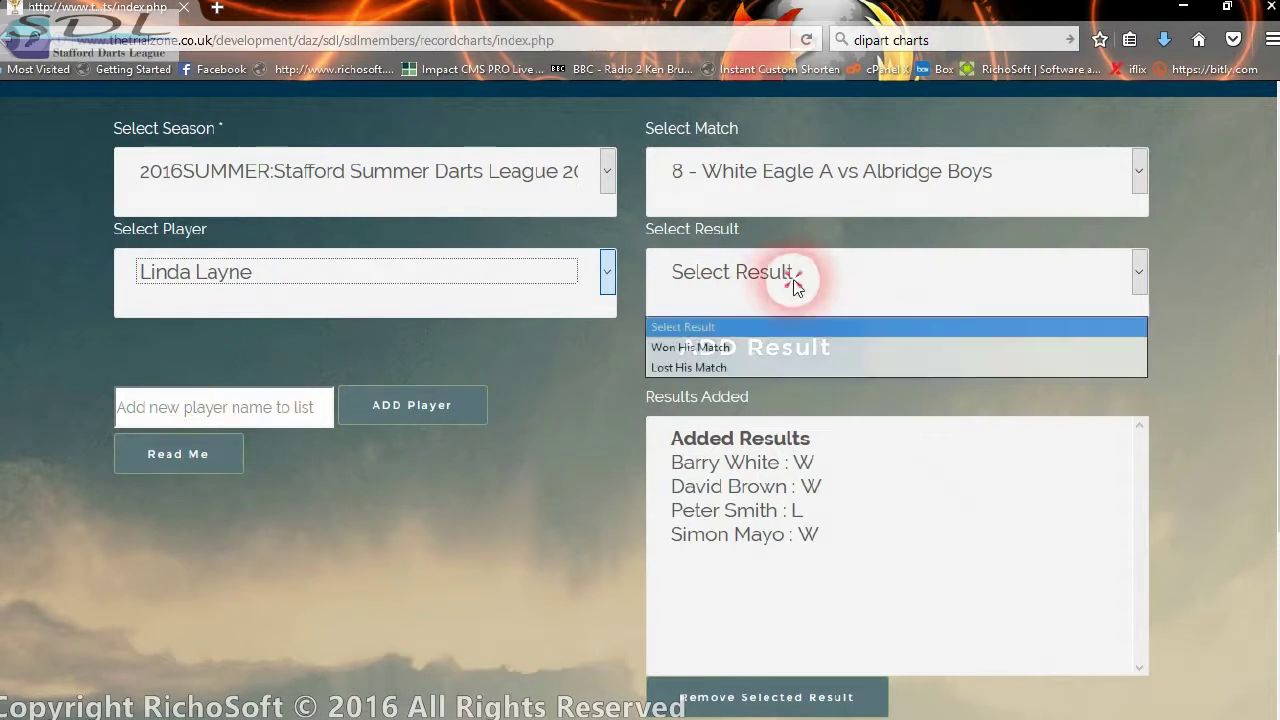
pyautogui.click(712, 358)
pyautogui.click(712, 355)
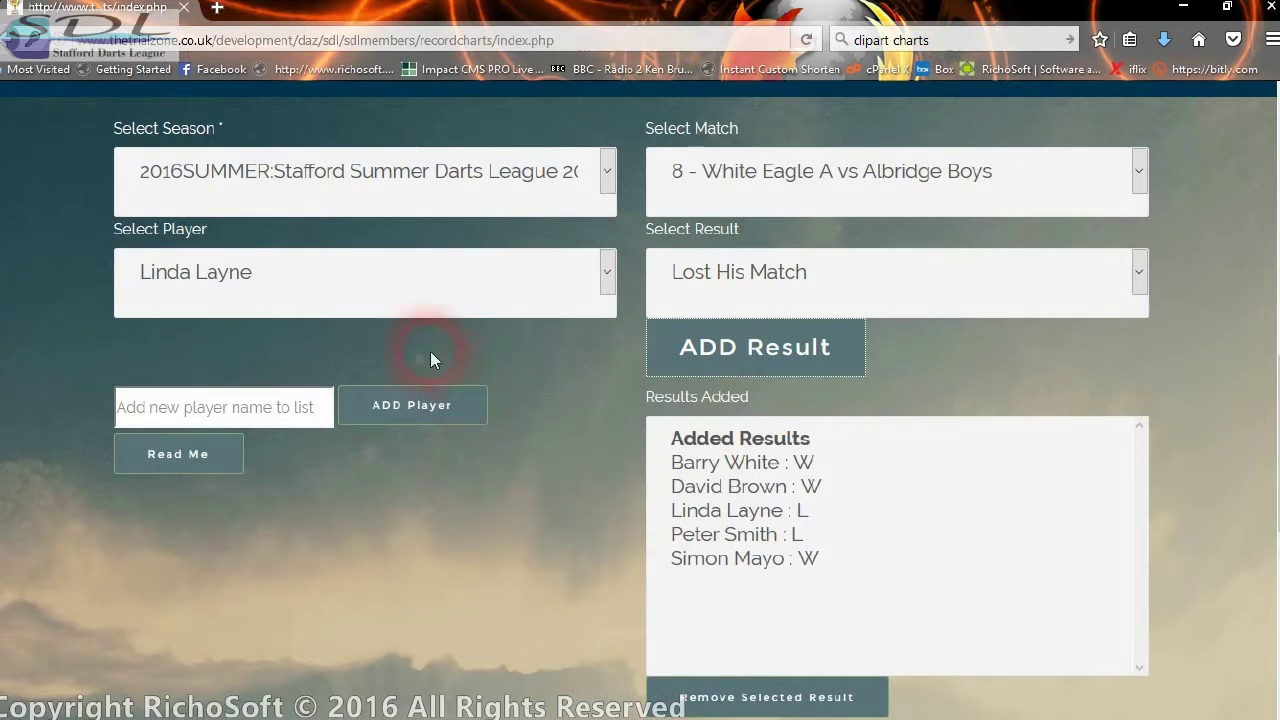
# - Add wins for the last two remaining players, completing seven results
pyautogui.click(282, 308)
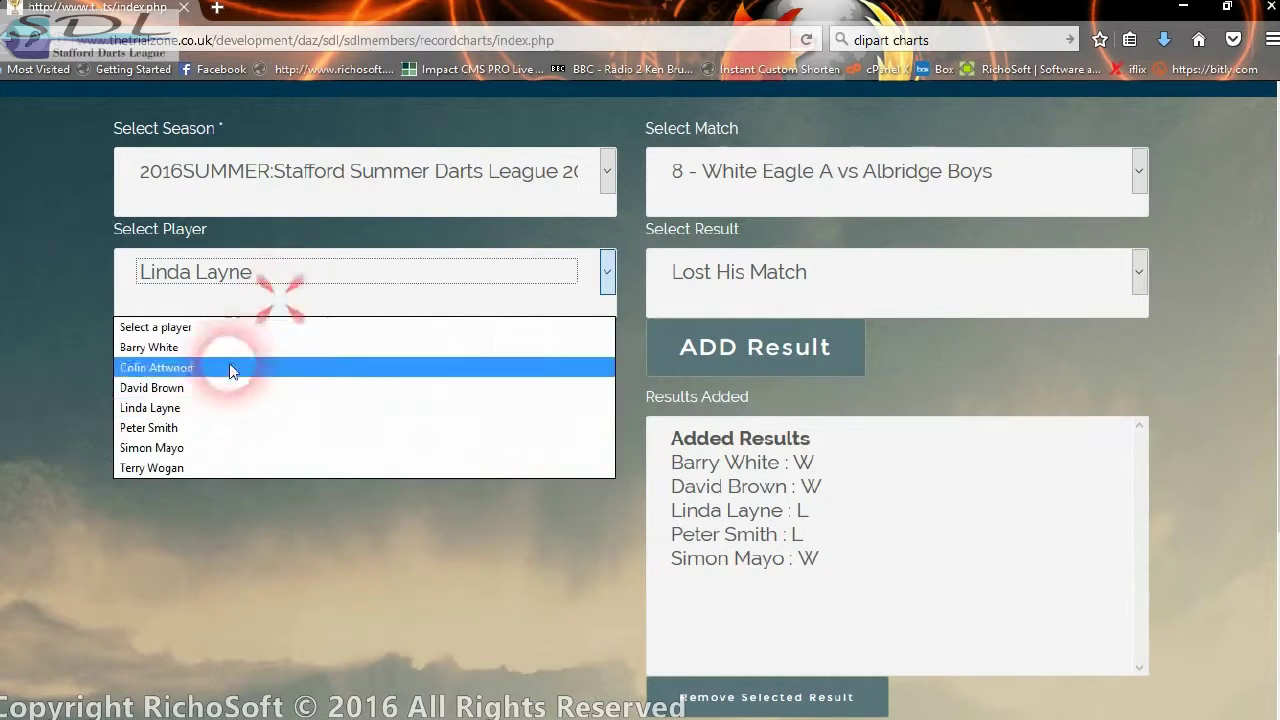
pyautogui.click(185, 469)
pyautogui.click(775, 298)
pyautogui.click(728, 343)
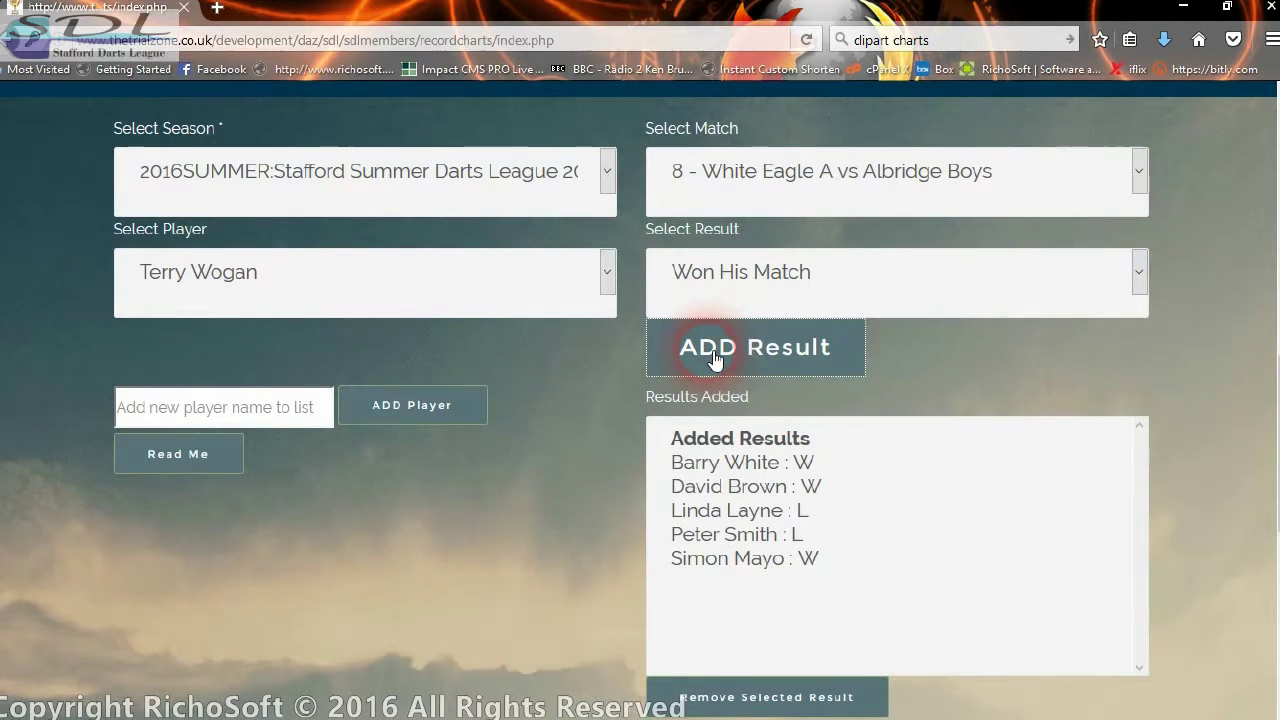
pyautogui.click(288, 288)
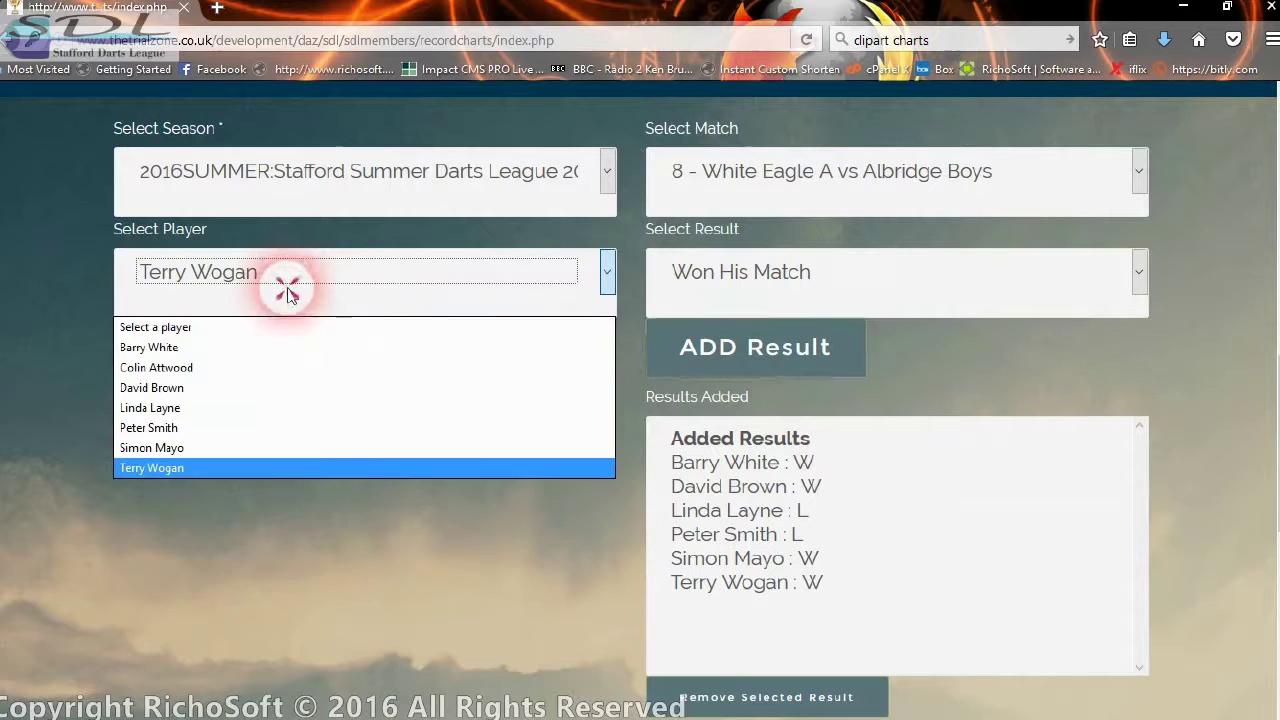
pyautogui.click(150, 368)
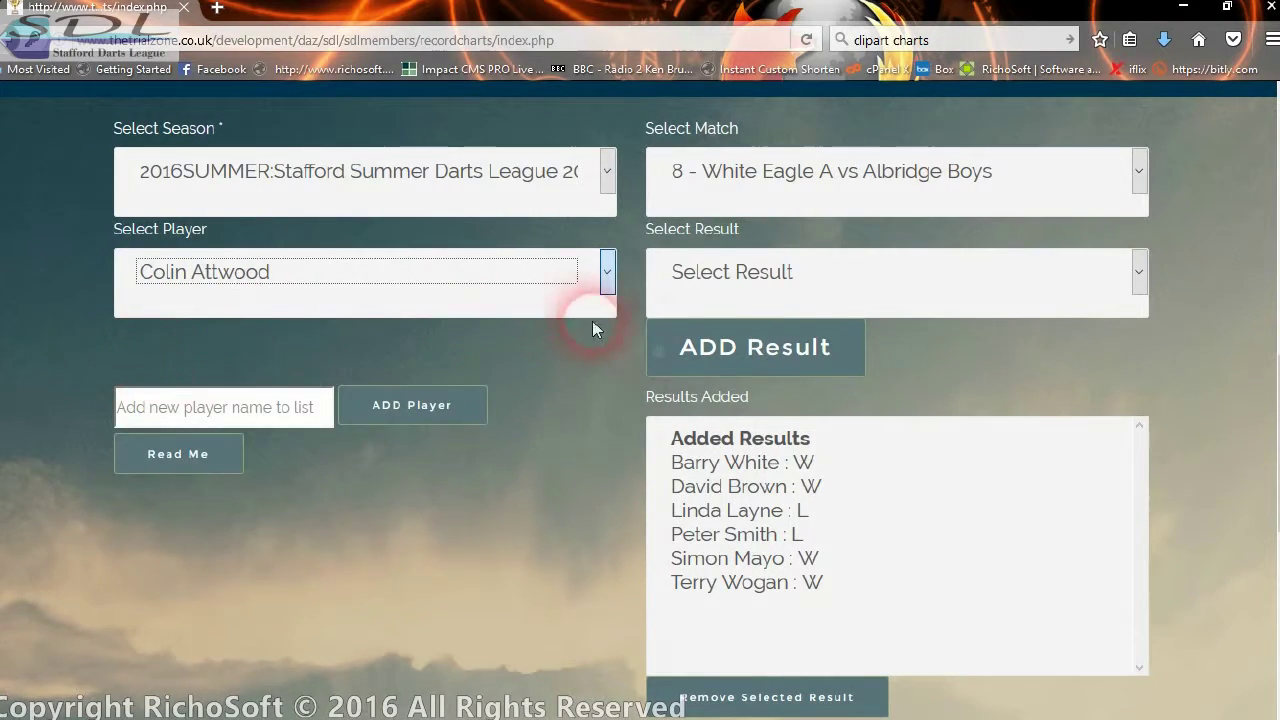
pyautogui.click(740, 292)
pyautogui.click(695, 347)
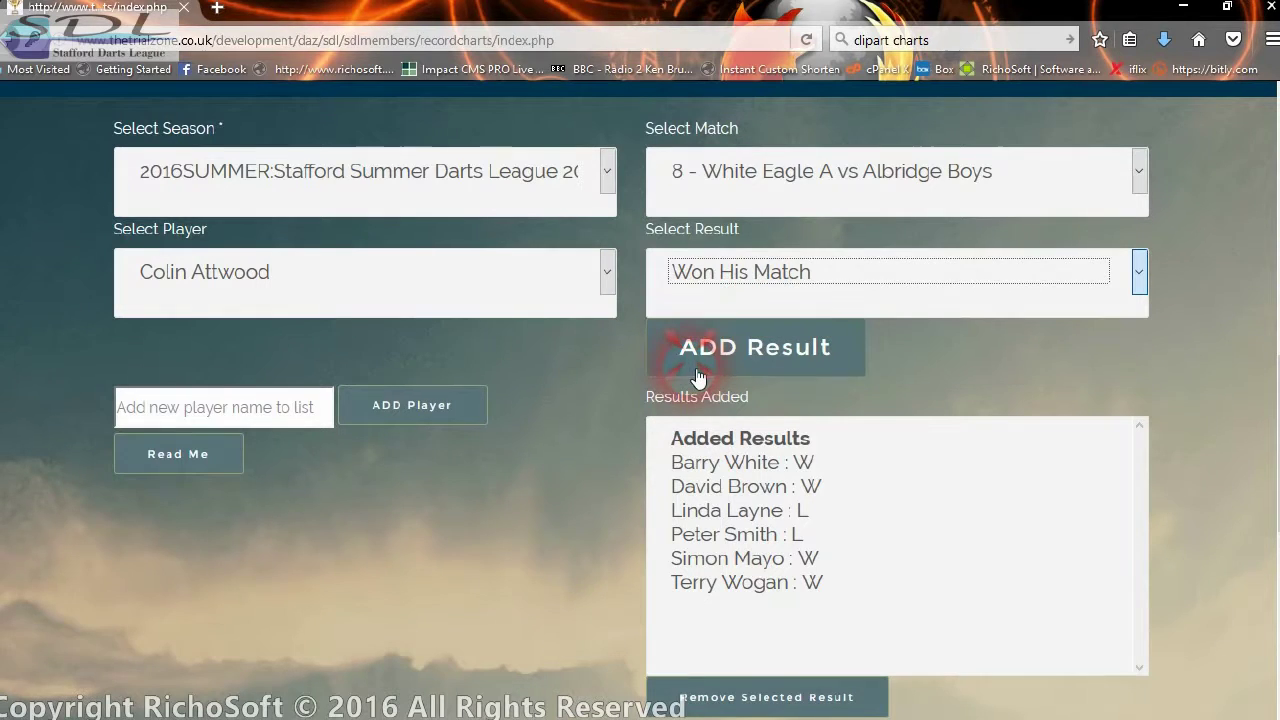
pyautogui.click(698, 365)
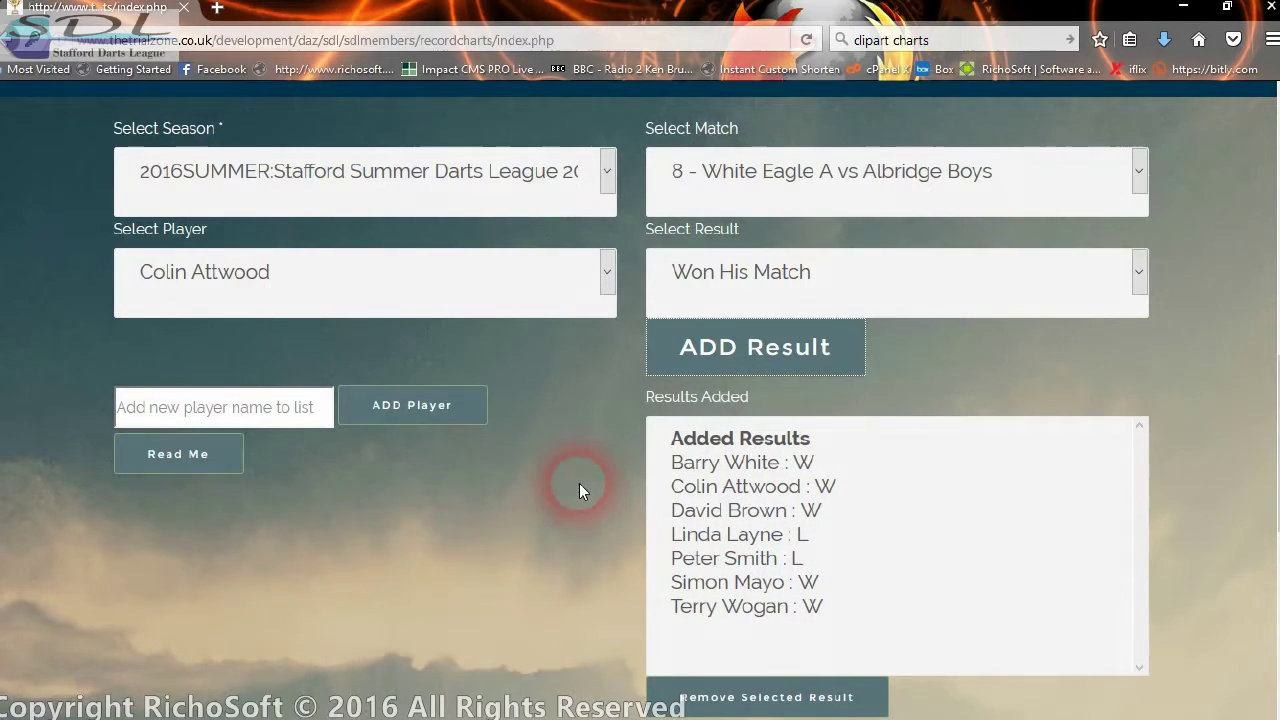
pyautogui.scroll(-2, 815, 430)
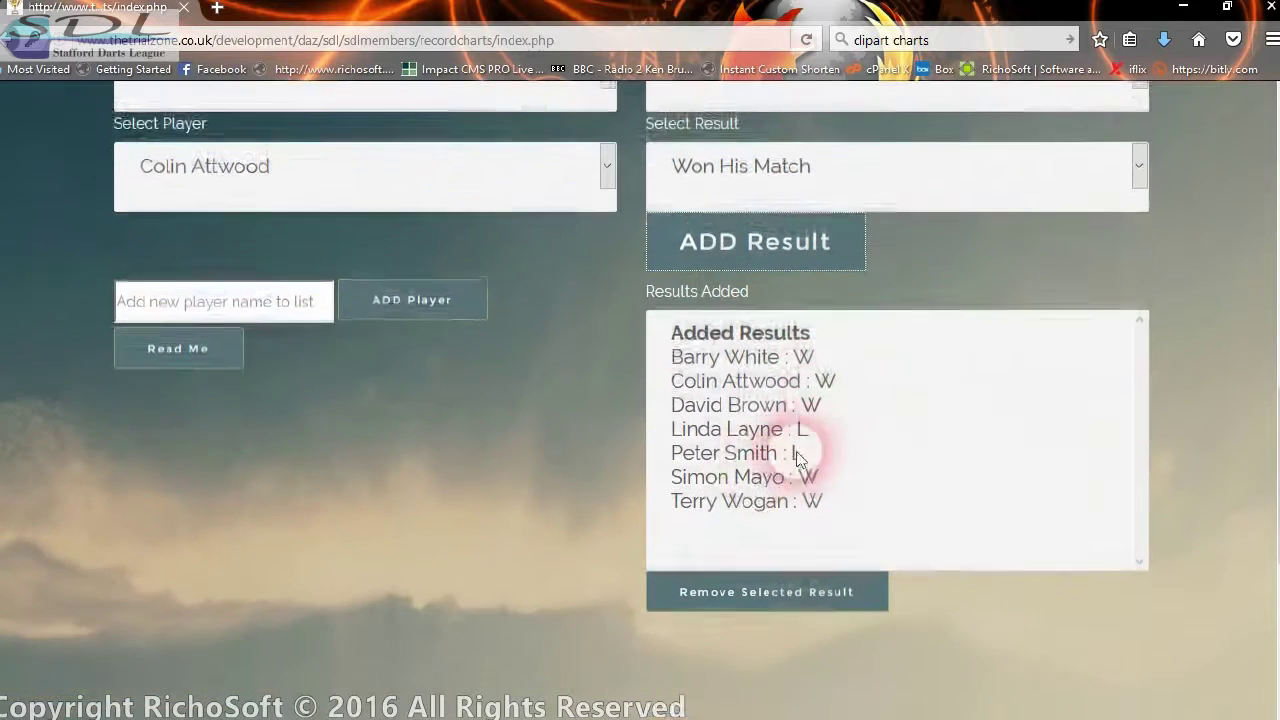
pyautogui.click(760, 355)
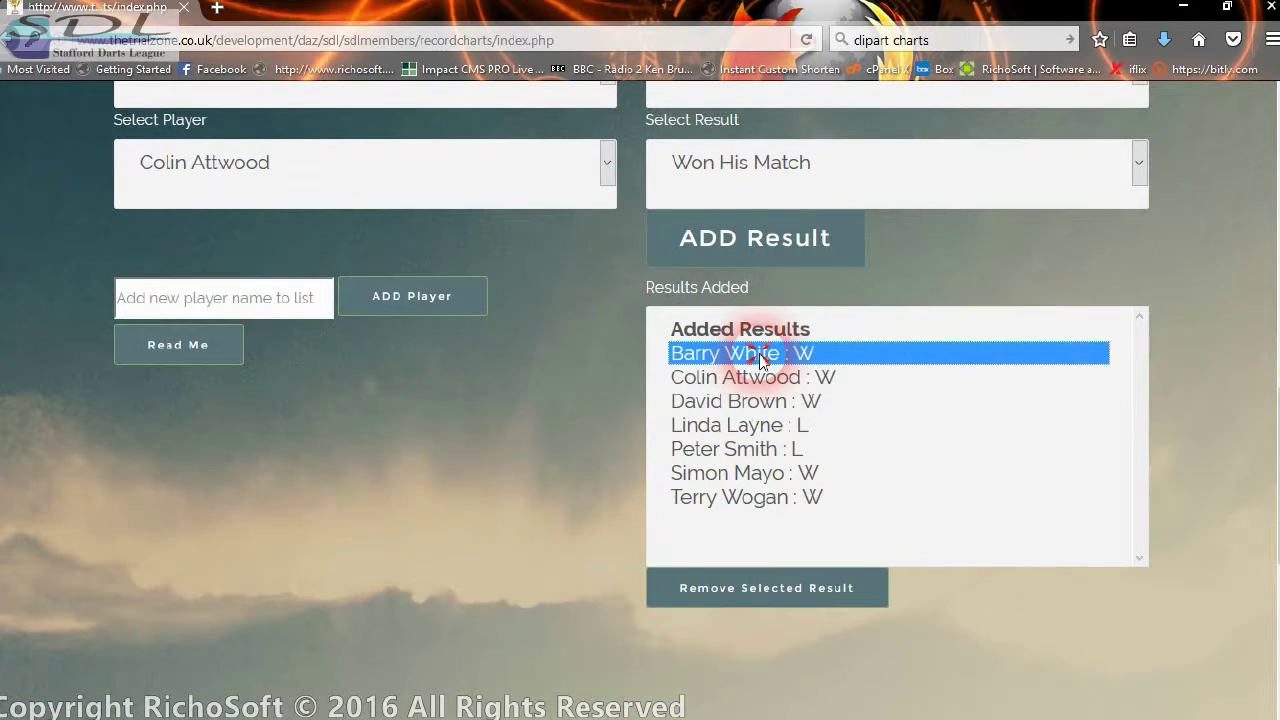
pyautogui.click(788, 602)
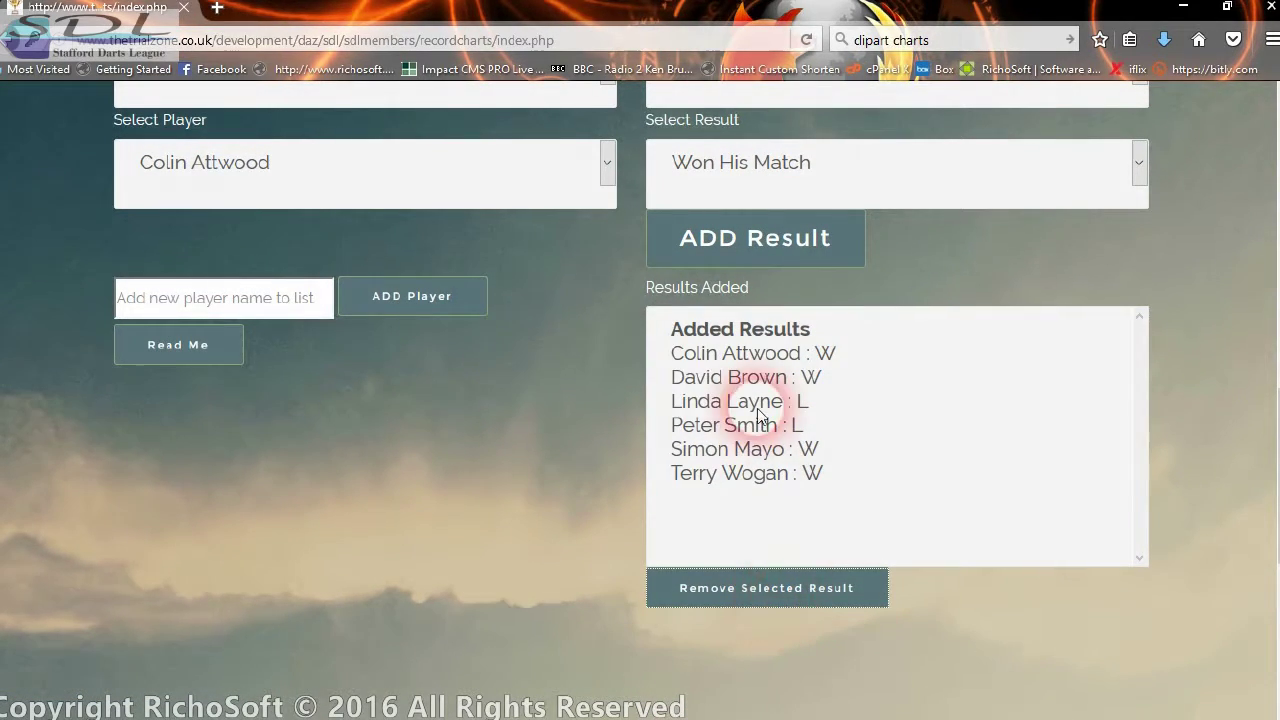
pyautogui.click(289, 197)
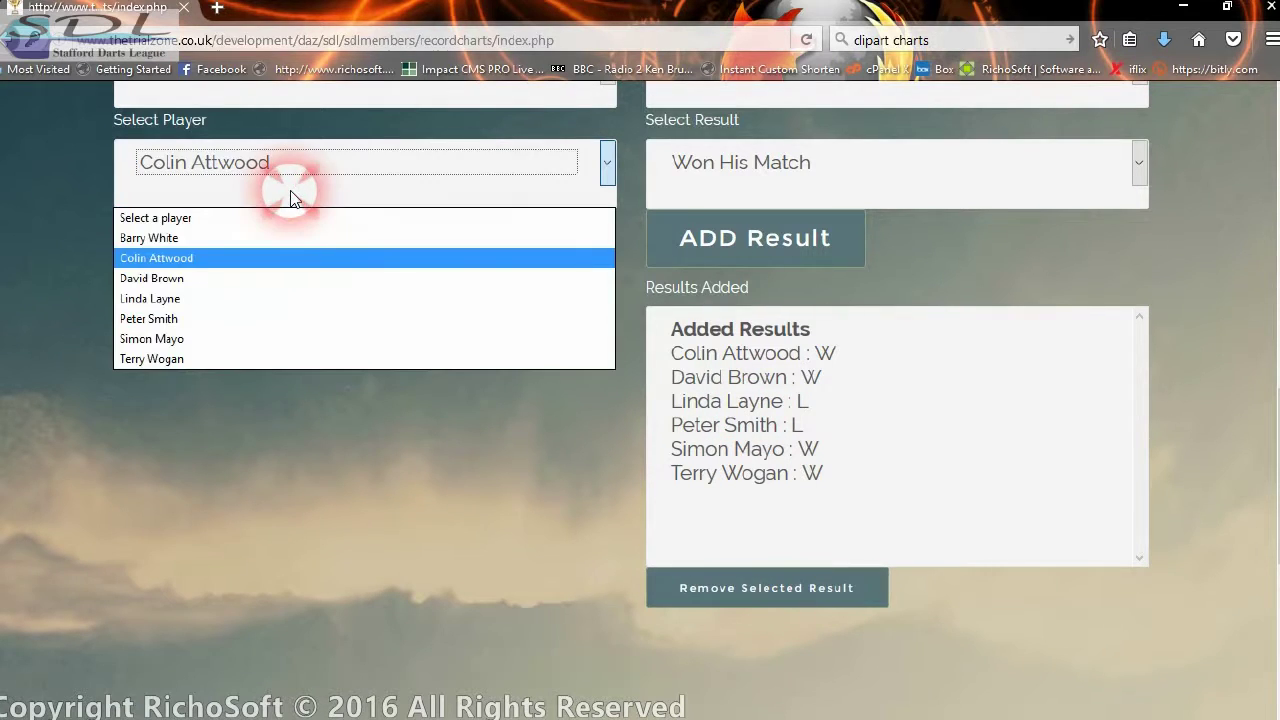
pyautogui.click(196, 238)
pyautogui.click(716, 200)
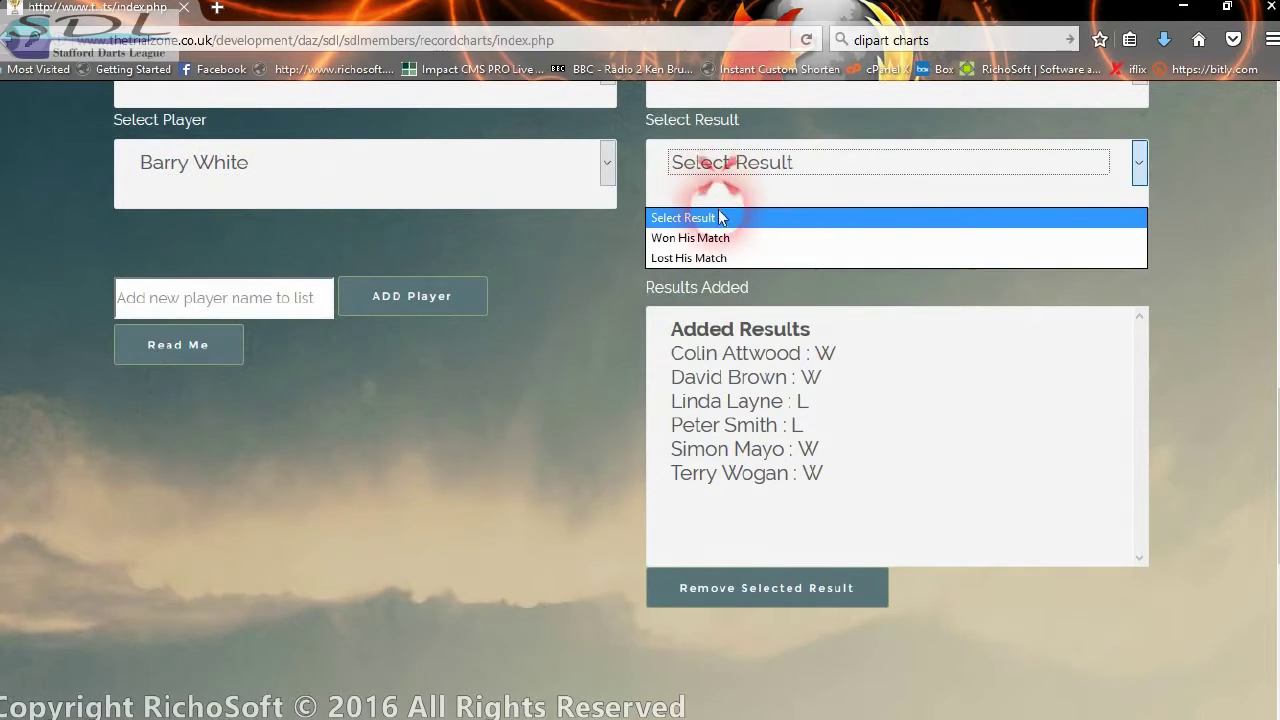
pyautogui.click(720, 240)
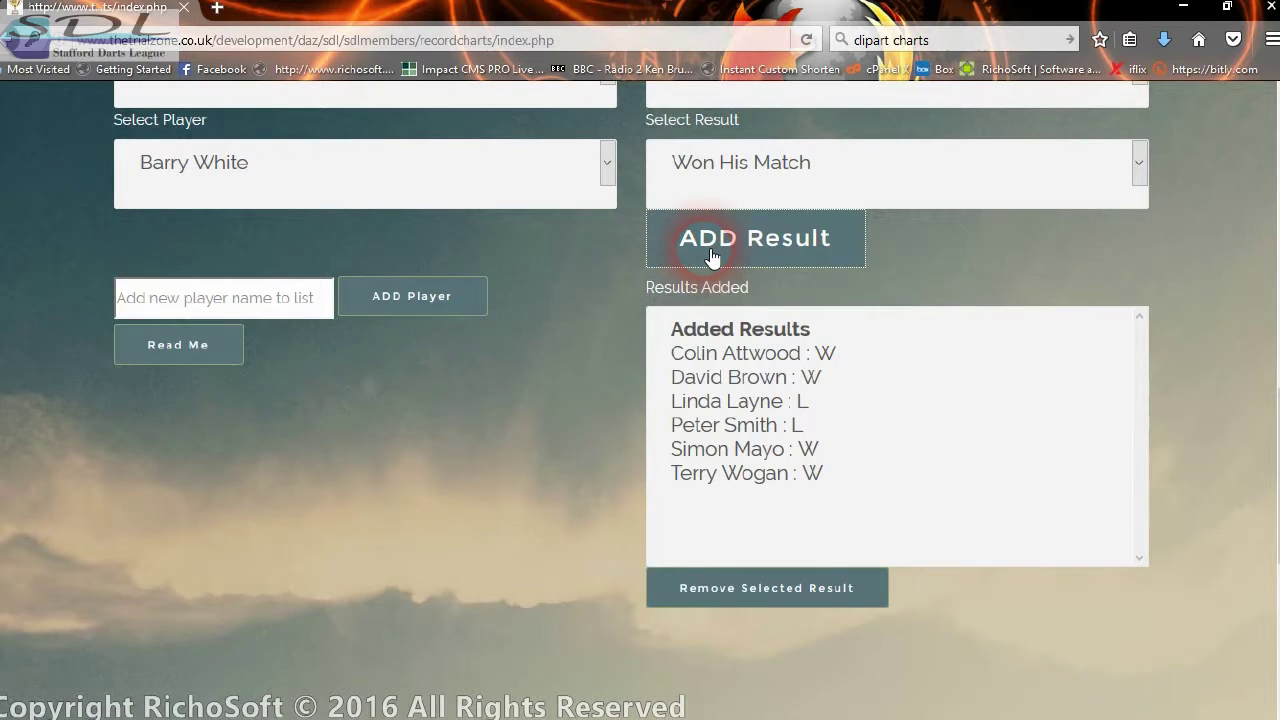
pyautogui.click(712, 258)
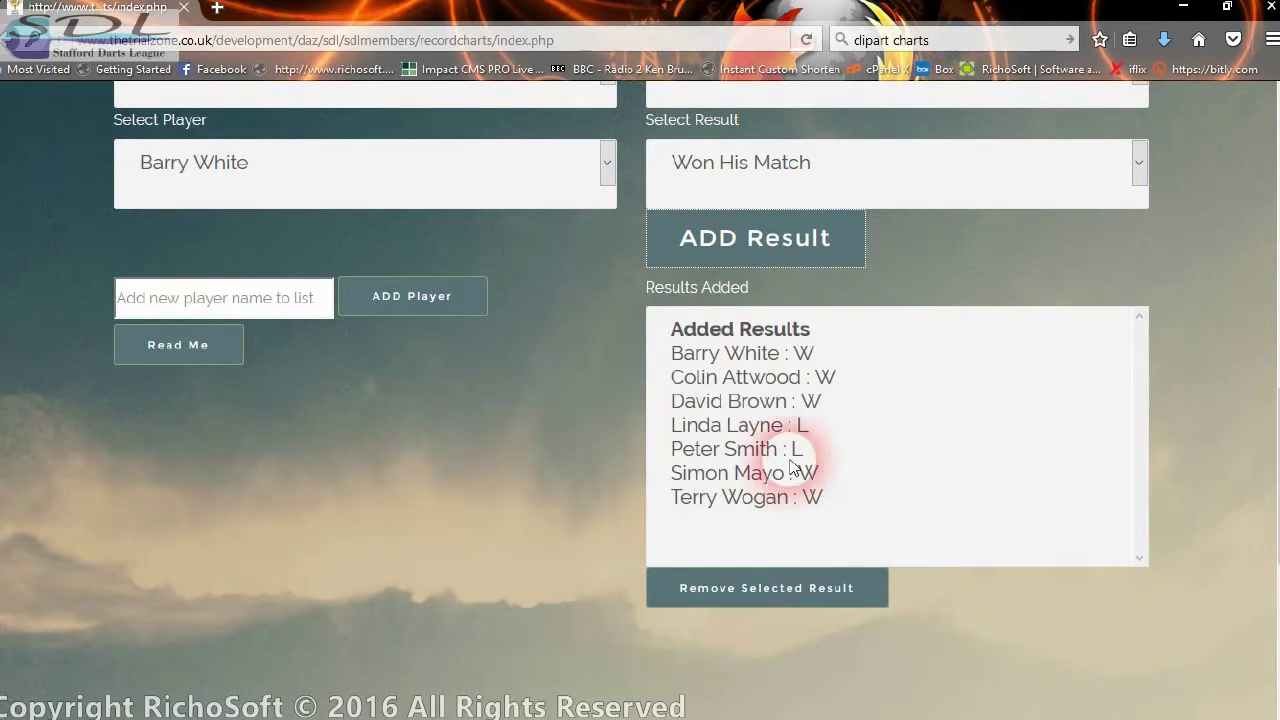
pyautogui.scroll(2, 491, 337)
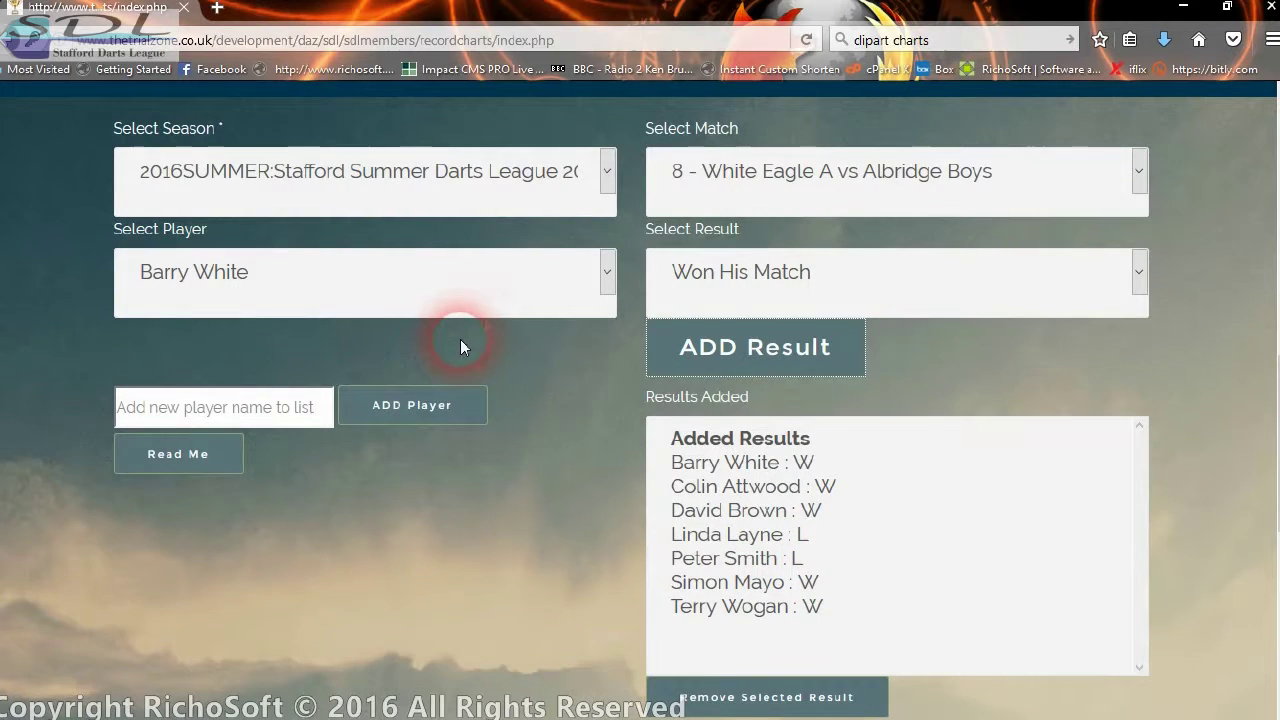
# - Keep match 8 selected and preview the Albridge Boys 2016SUMMER record chart
pyautogui.click(782, 176)
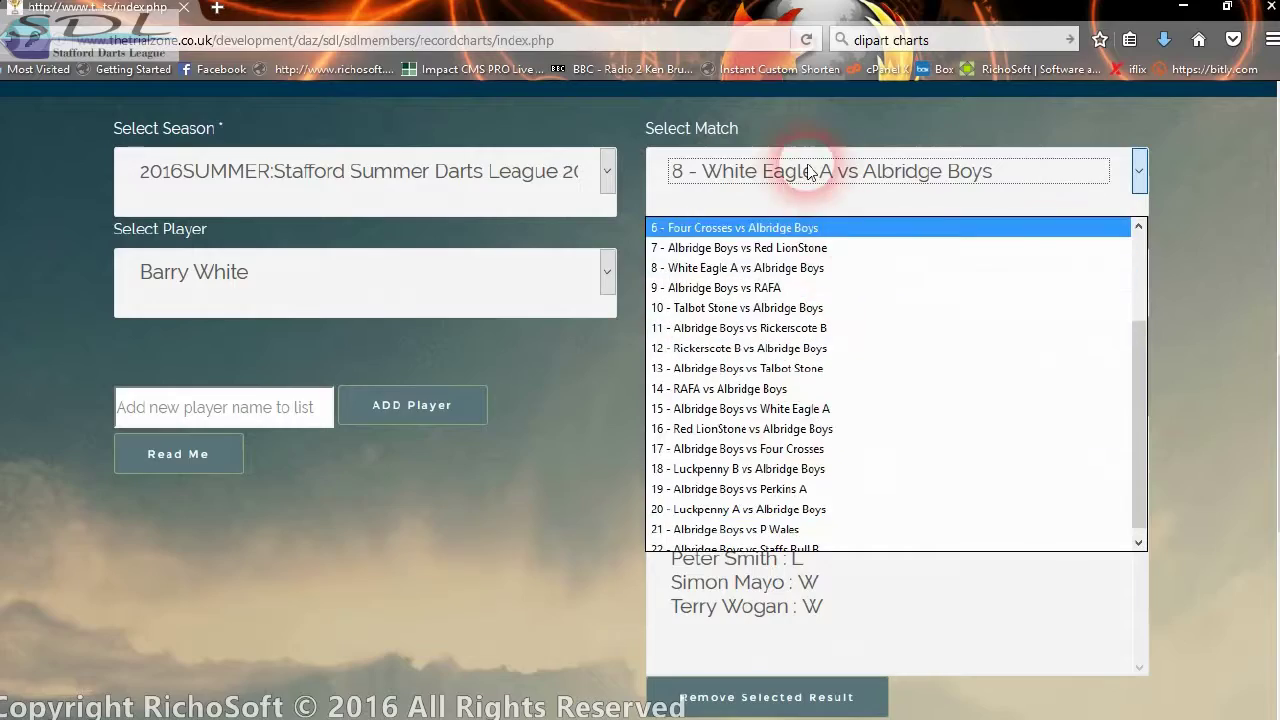
pyautogui.click(803, 175)
pyautogui.scroll(-3, 560, 300)
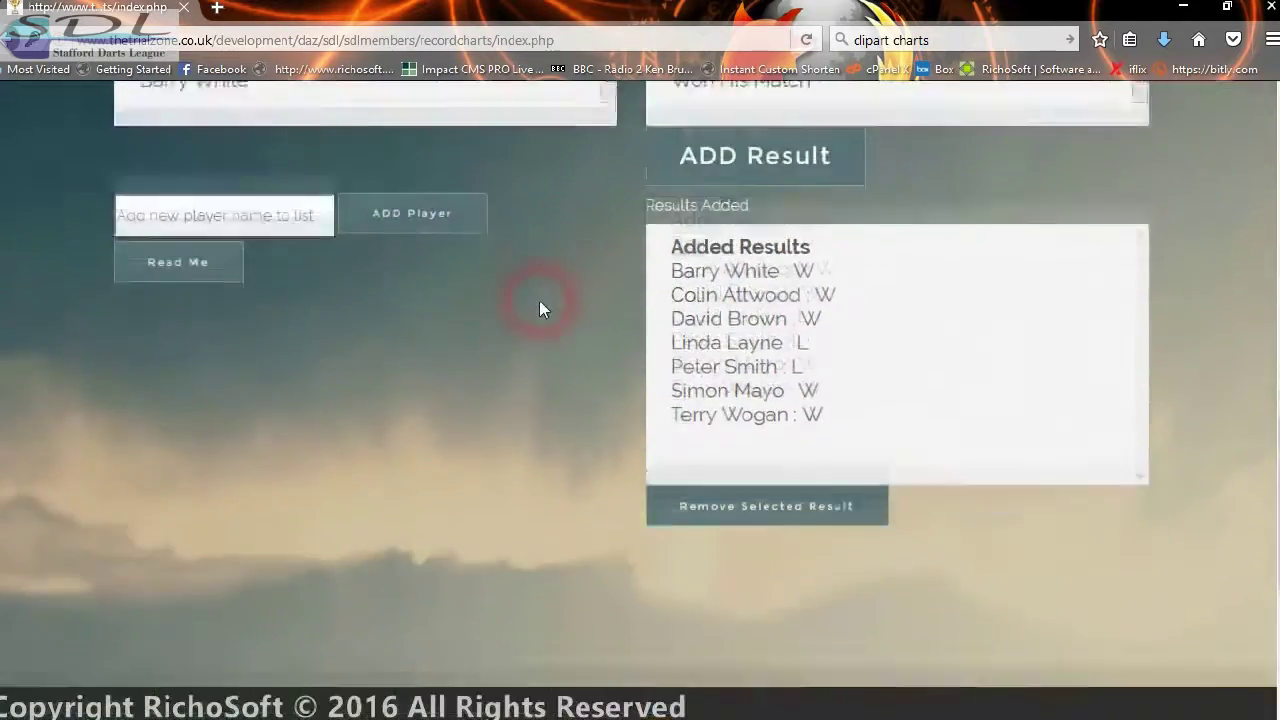
pyautogui.scroll(-4, 536, 315)
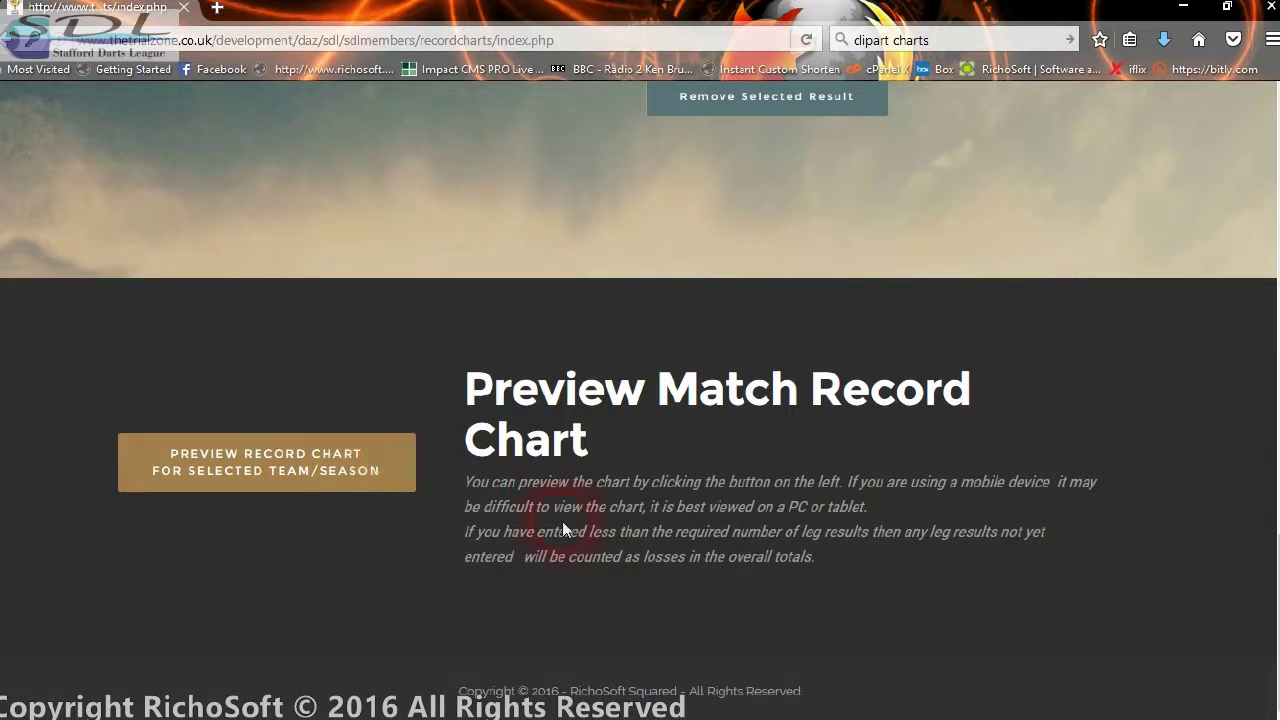
pyautogui.click(349, 490)
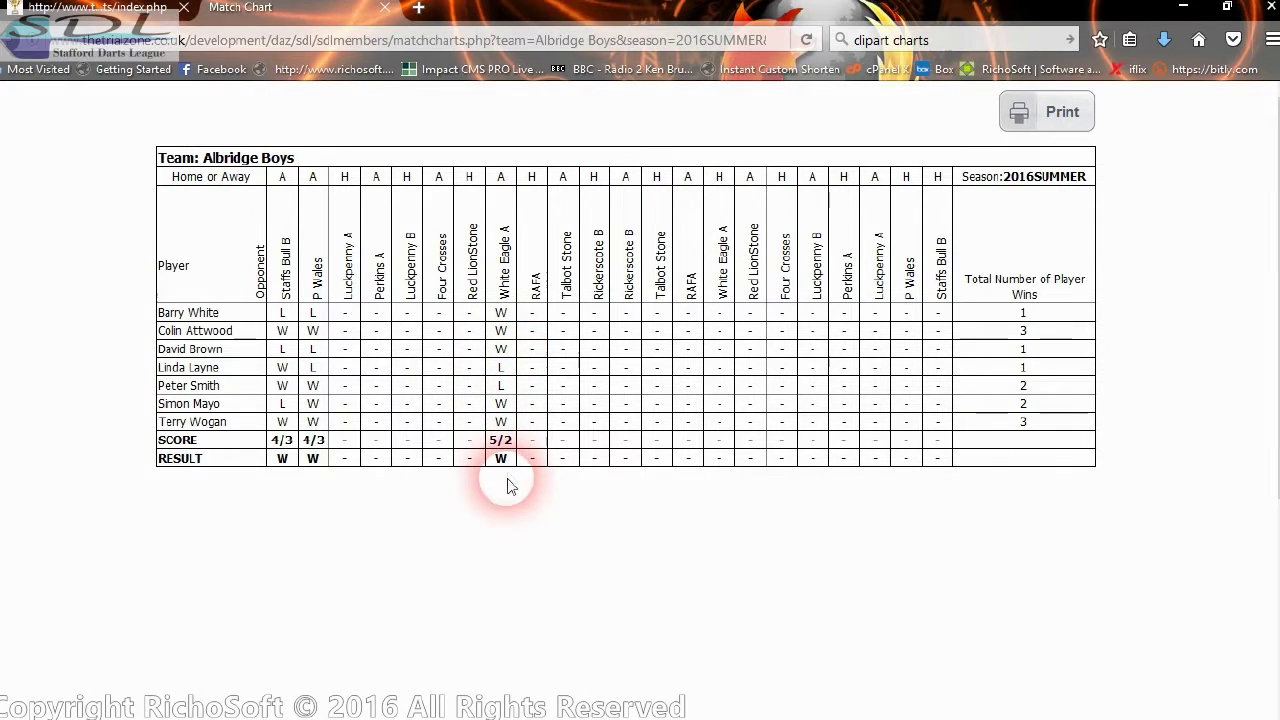
# - Highlight the 5/2 score in the chart's White Eagle A column
pyautogui.doubleClick(496, 441)
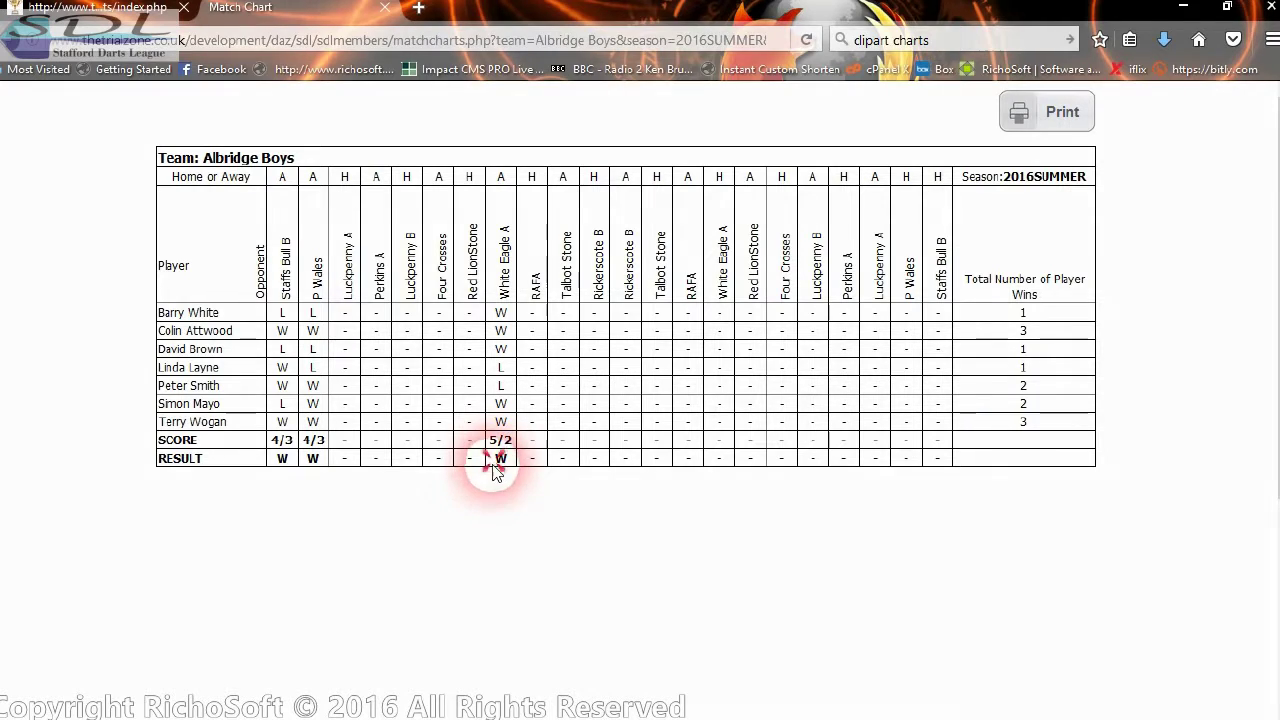
pyautogui.click(498, 470)
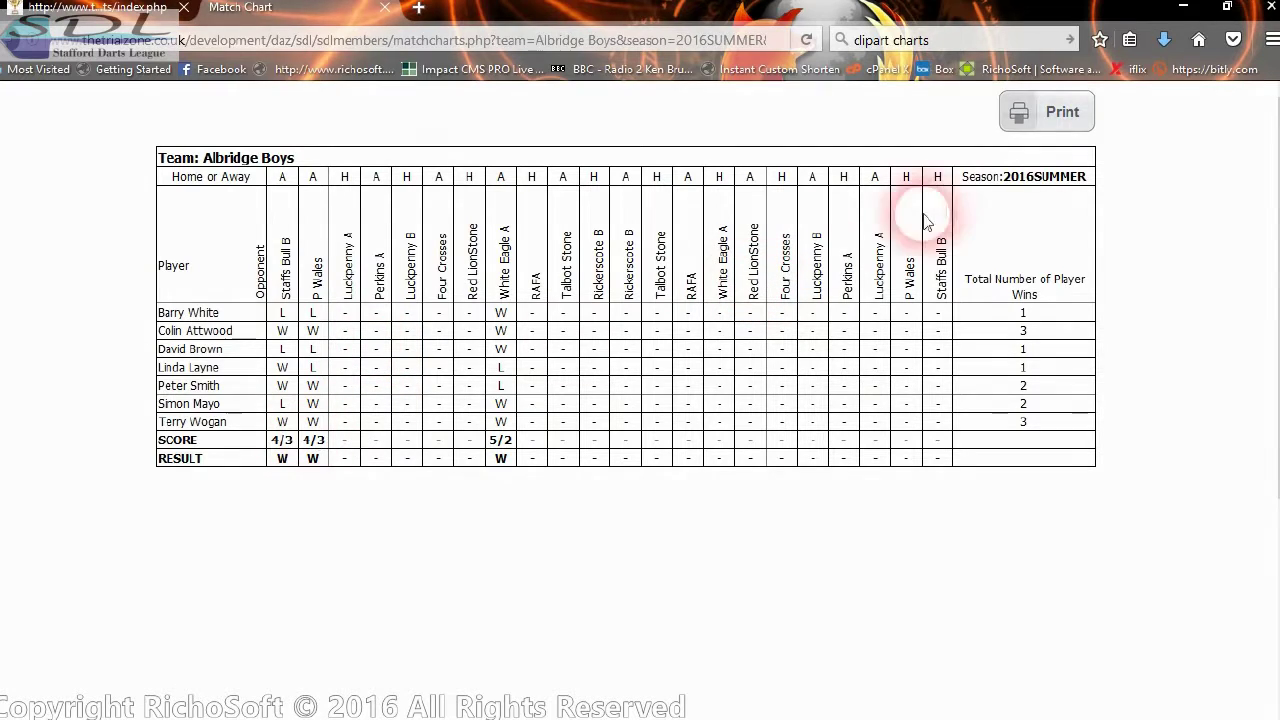
# - Print the chart to Microsoft XPS Document Writer, saving it as 'tets'
pyautogui.click(1036, 124)
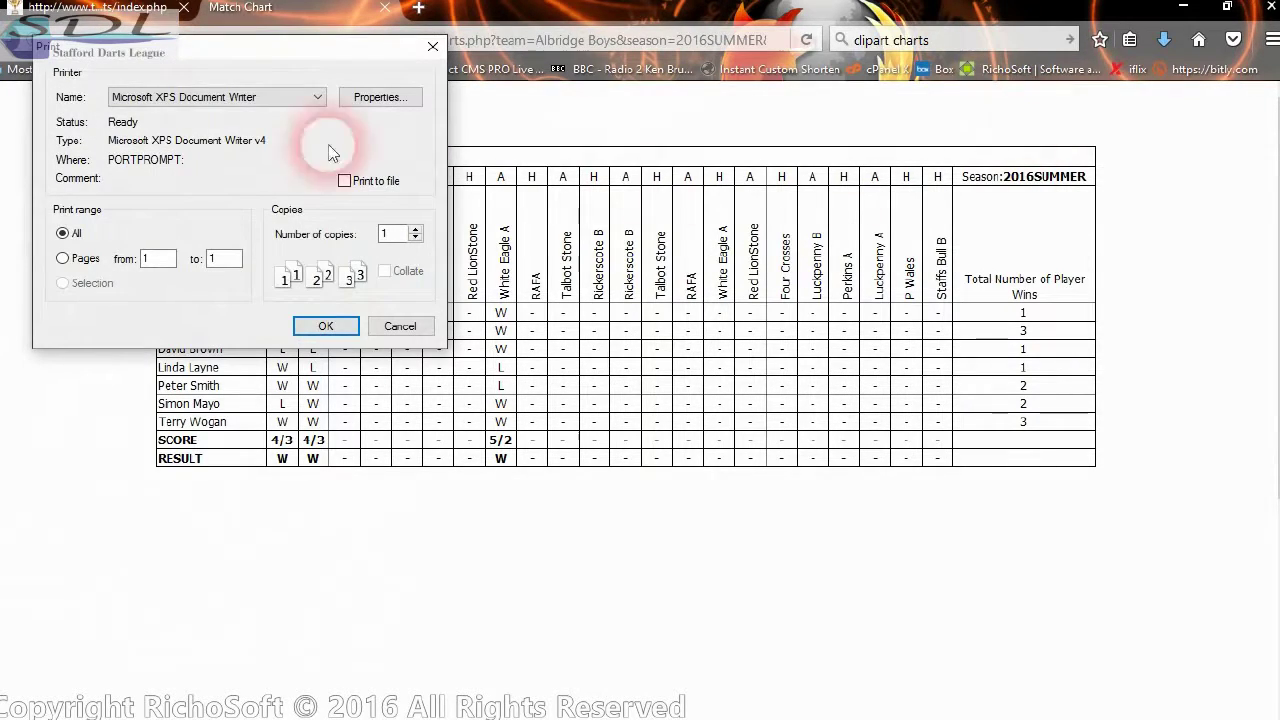
pyautogui.click(328, 330)
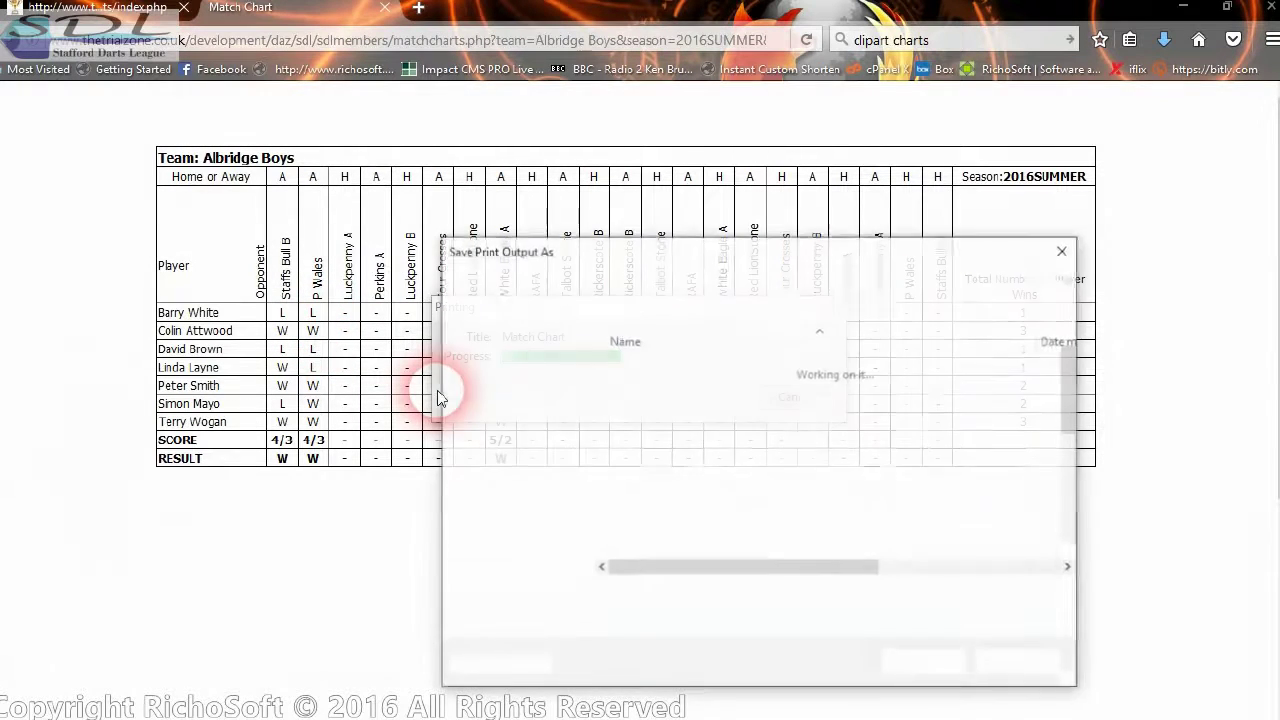
pyautogui.click(621, 598)
pyautogui.write('tets')
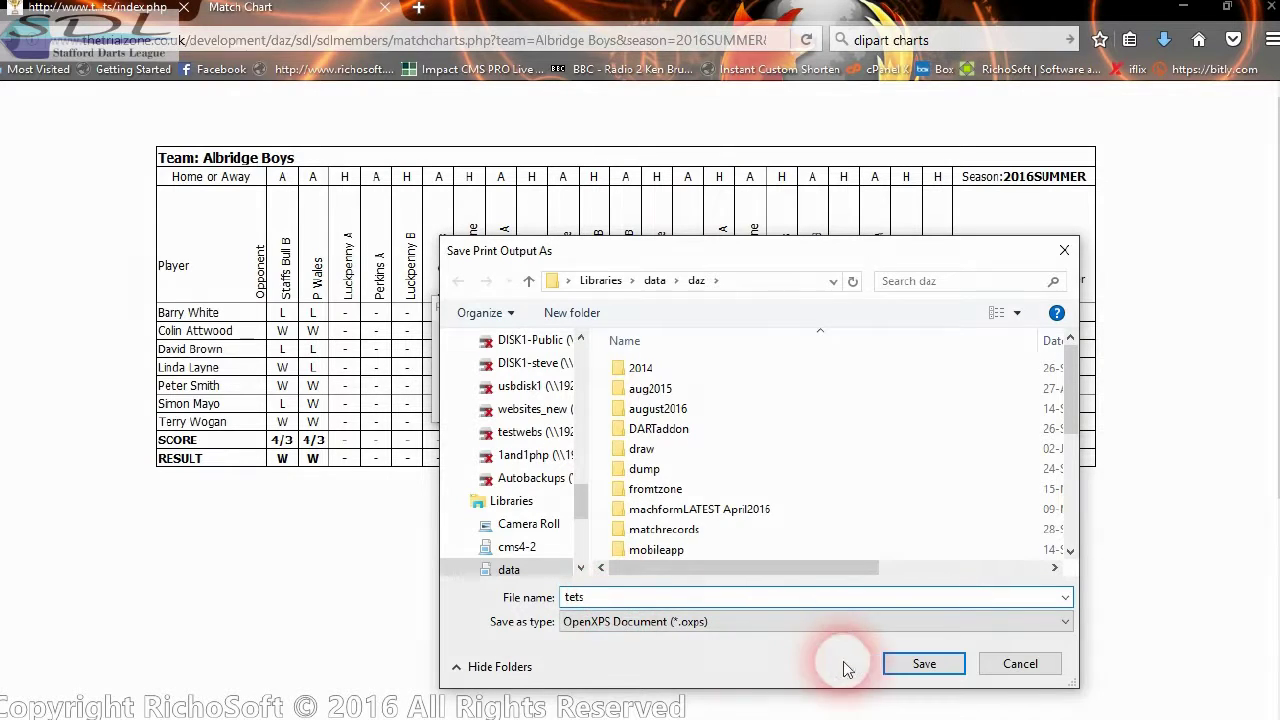
pyautogui.click(924, 665)
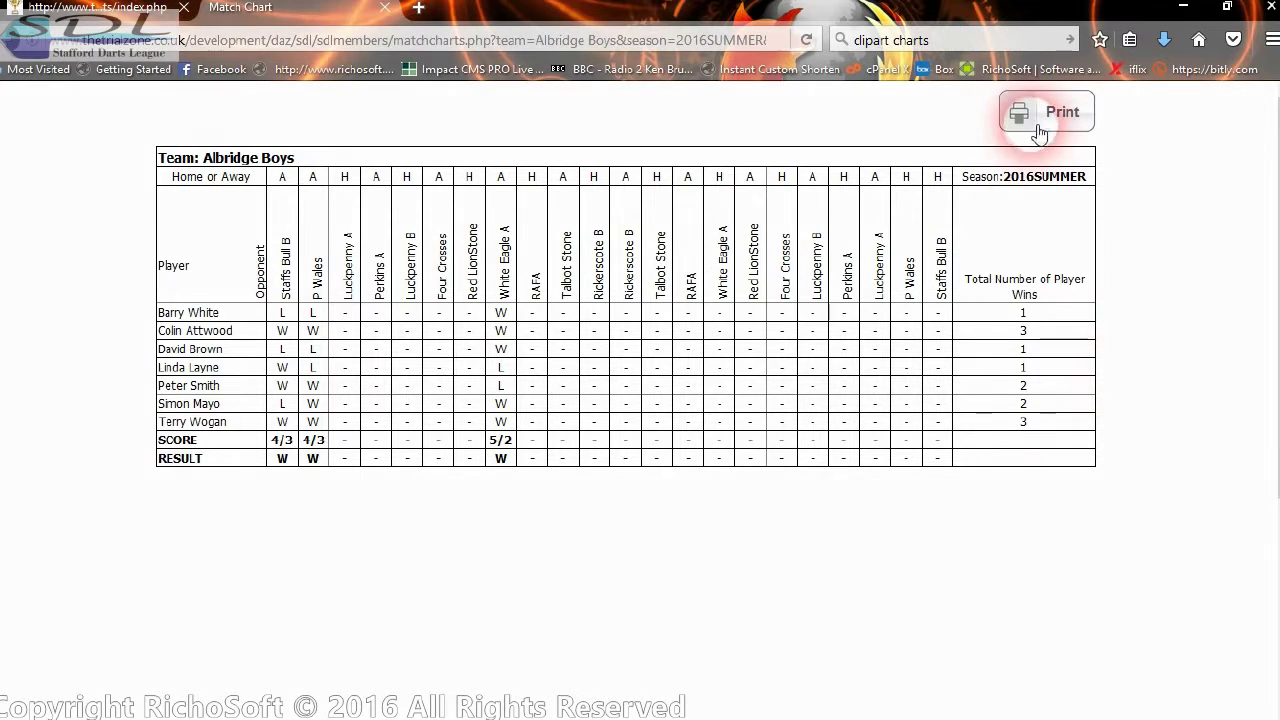
# - Close the chart tab and change the address from recordcharts/index.php to m.index.php
pyautogui.click(382, 9)
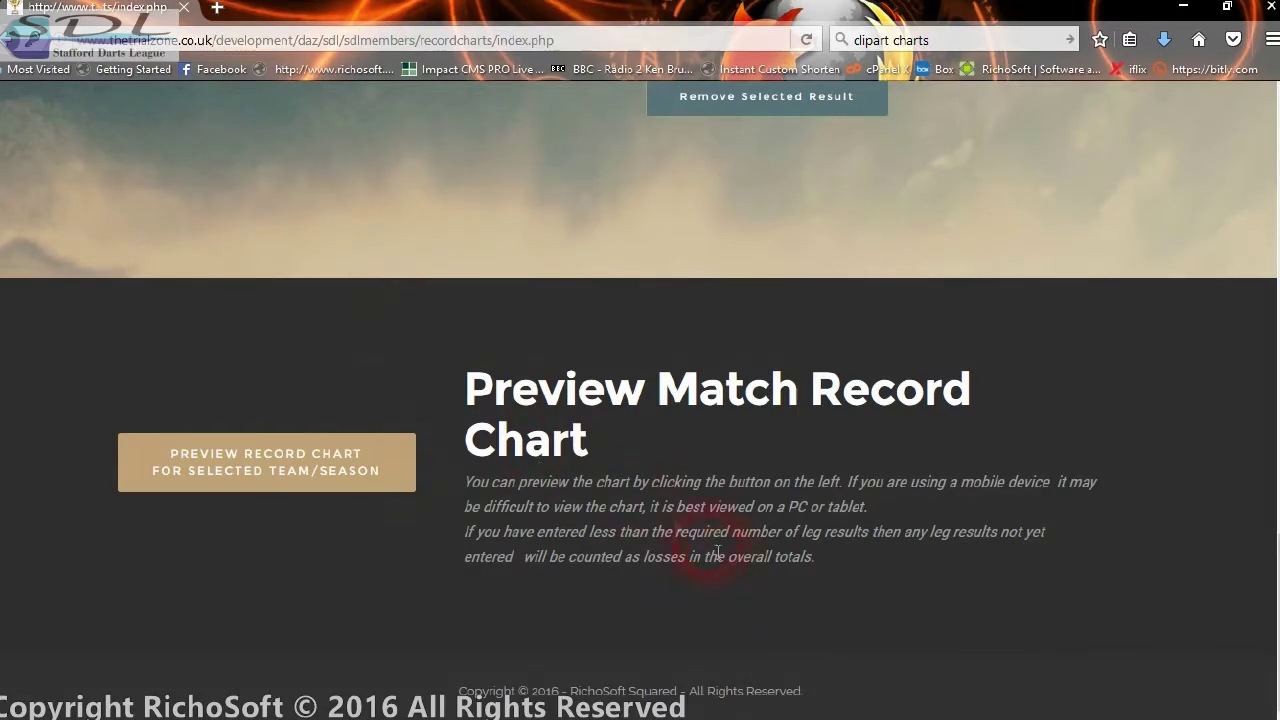
pyautogui.scroll(15, 591, 449)
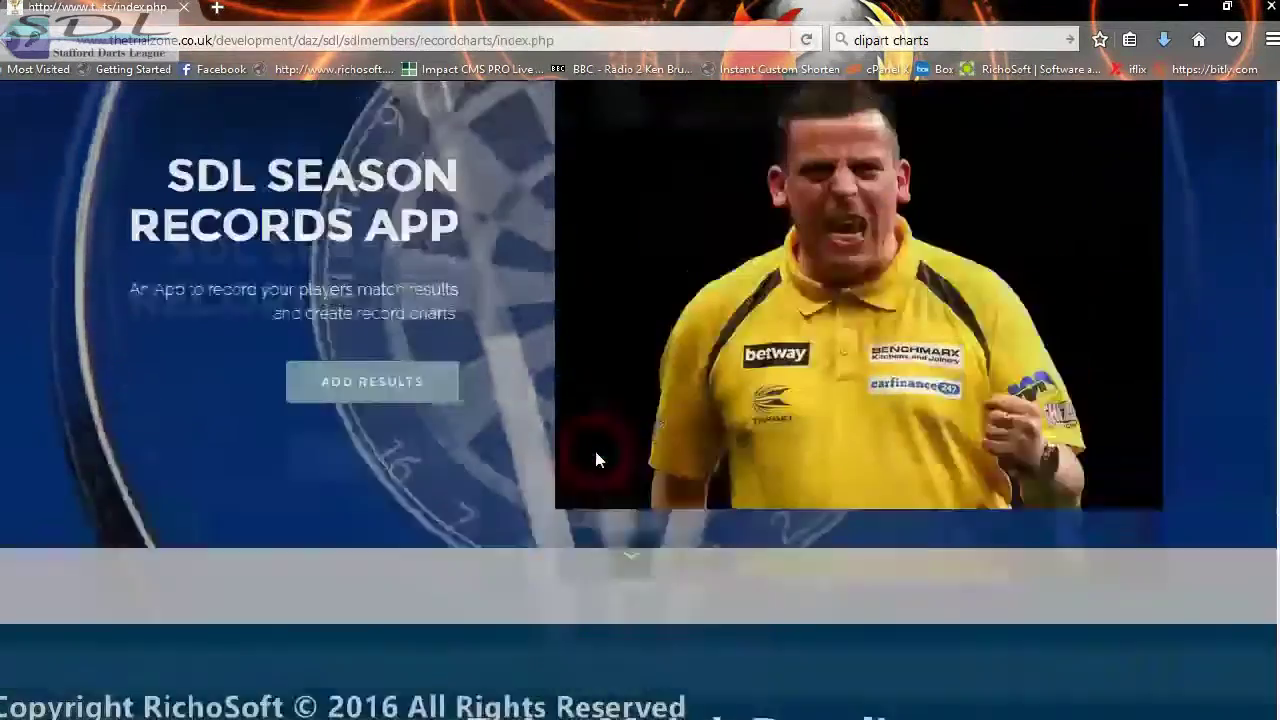
pyautogui.scroll(2, 597, 459)
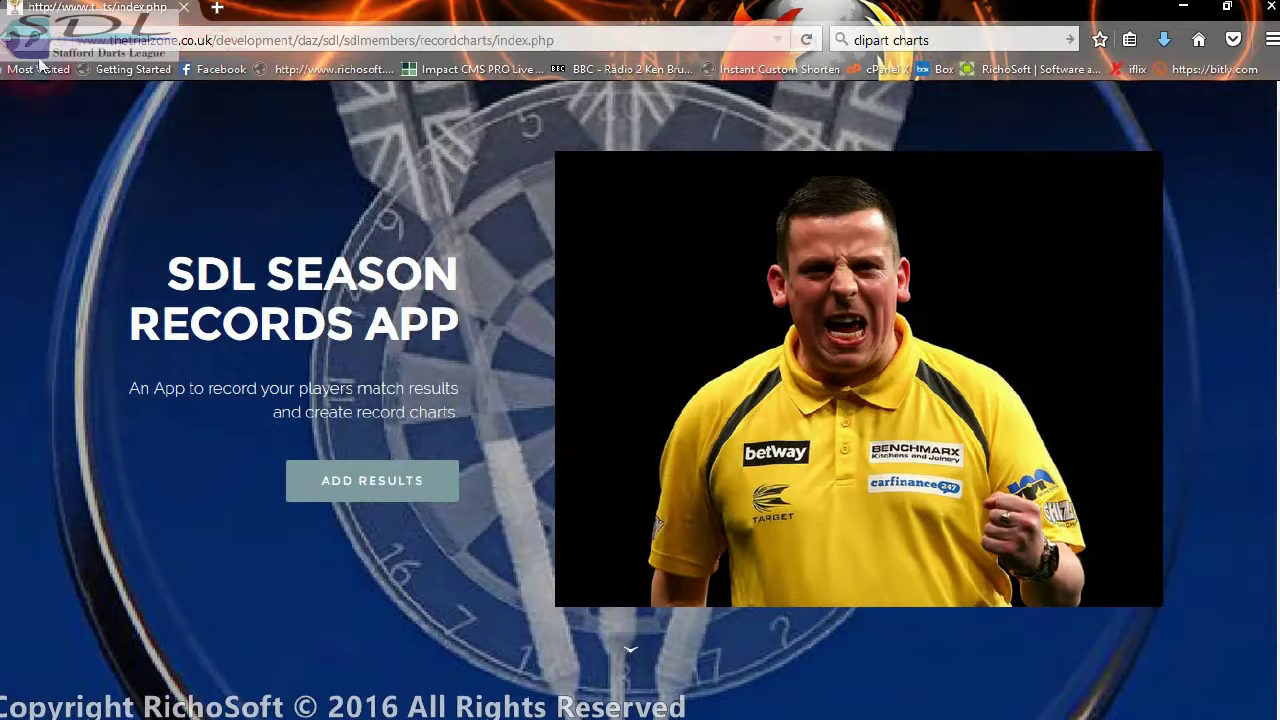
pyautogui.click(424, 40)
pyautogui.click(424, 40)
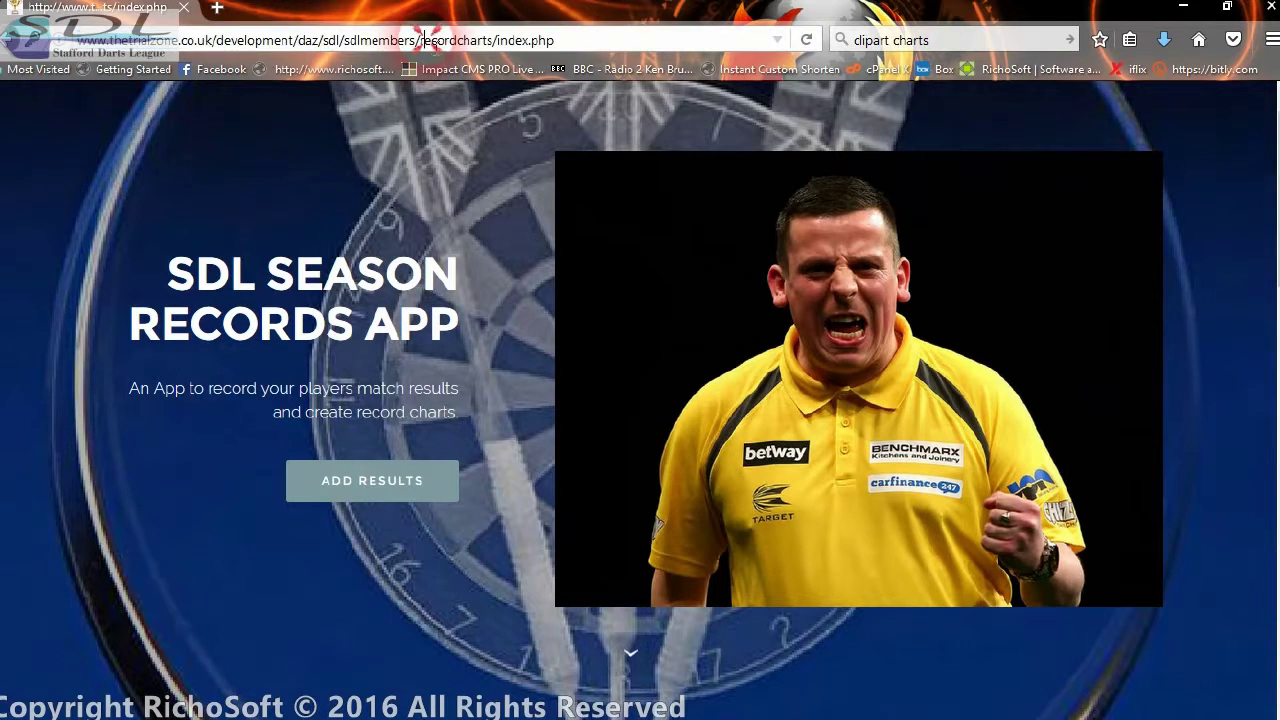
pyautogui.moveTo(422, 40); pyautogui.dragTo(634, 47)
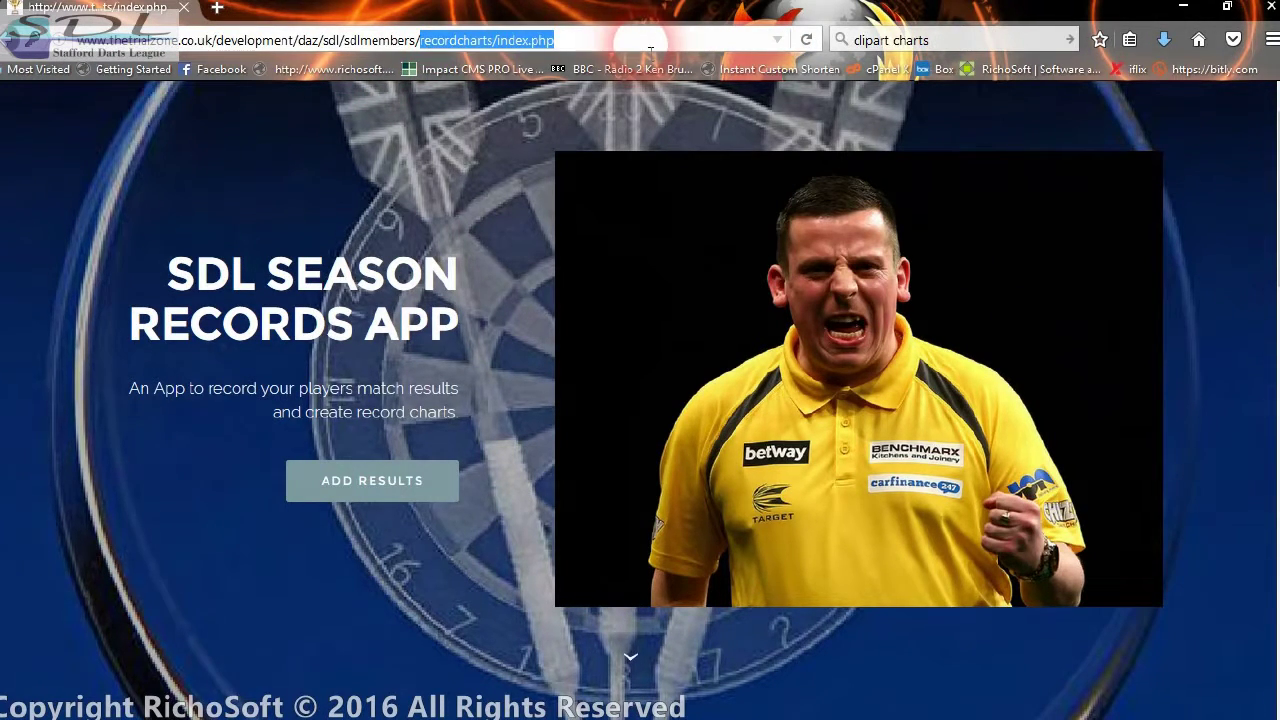
pyautogui.write('i')
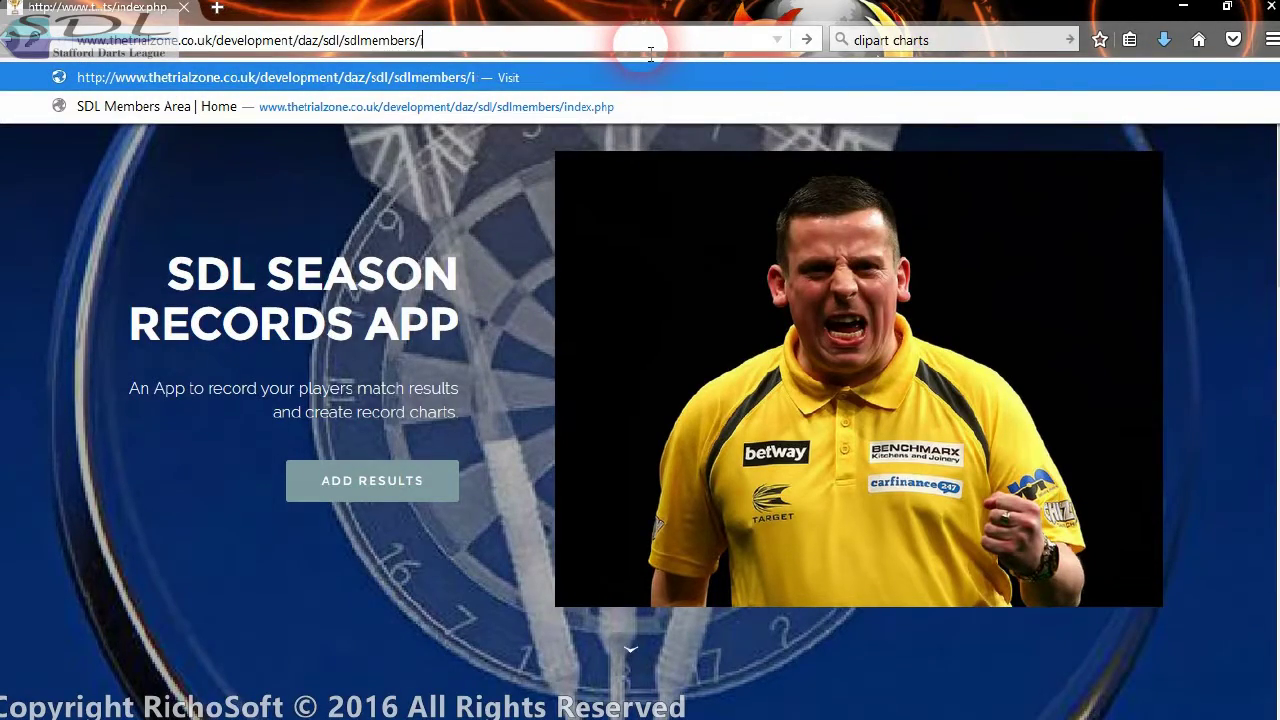
pyautogui.write('nm.inde')
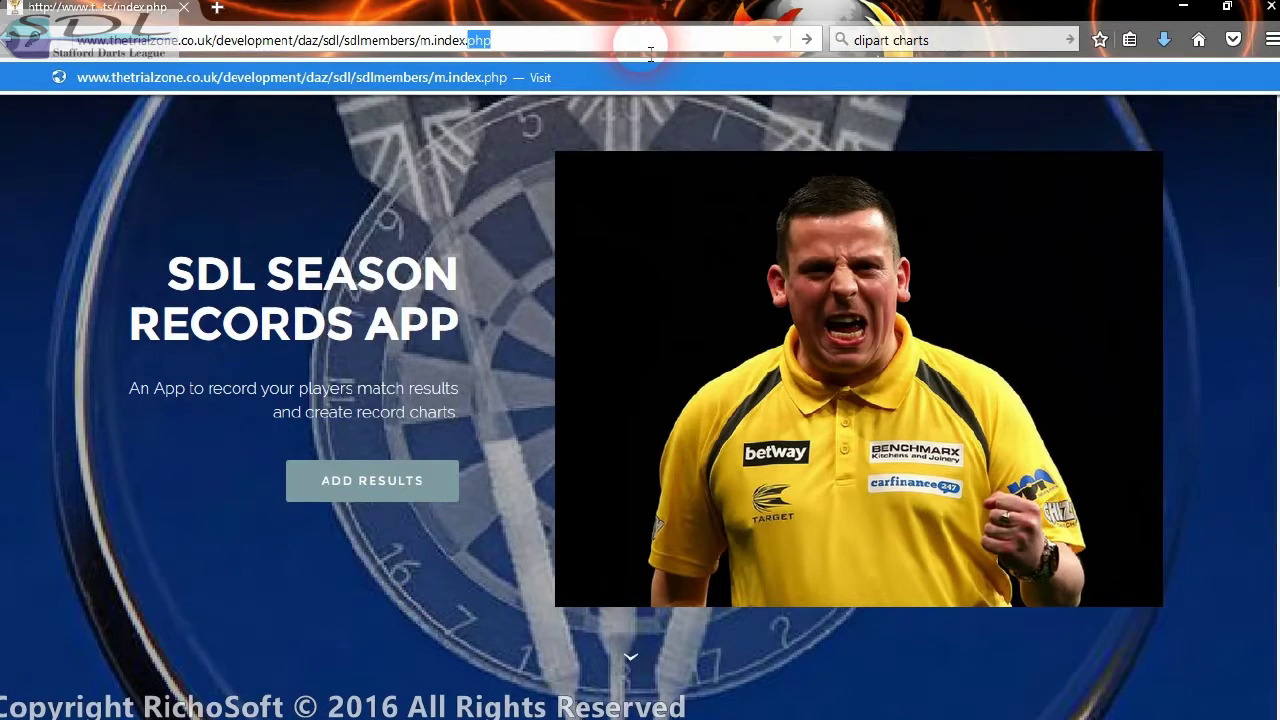
pyautogui.write('x.p')
pyautogui.press('Return')
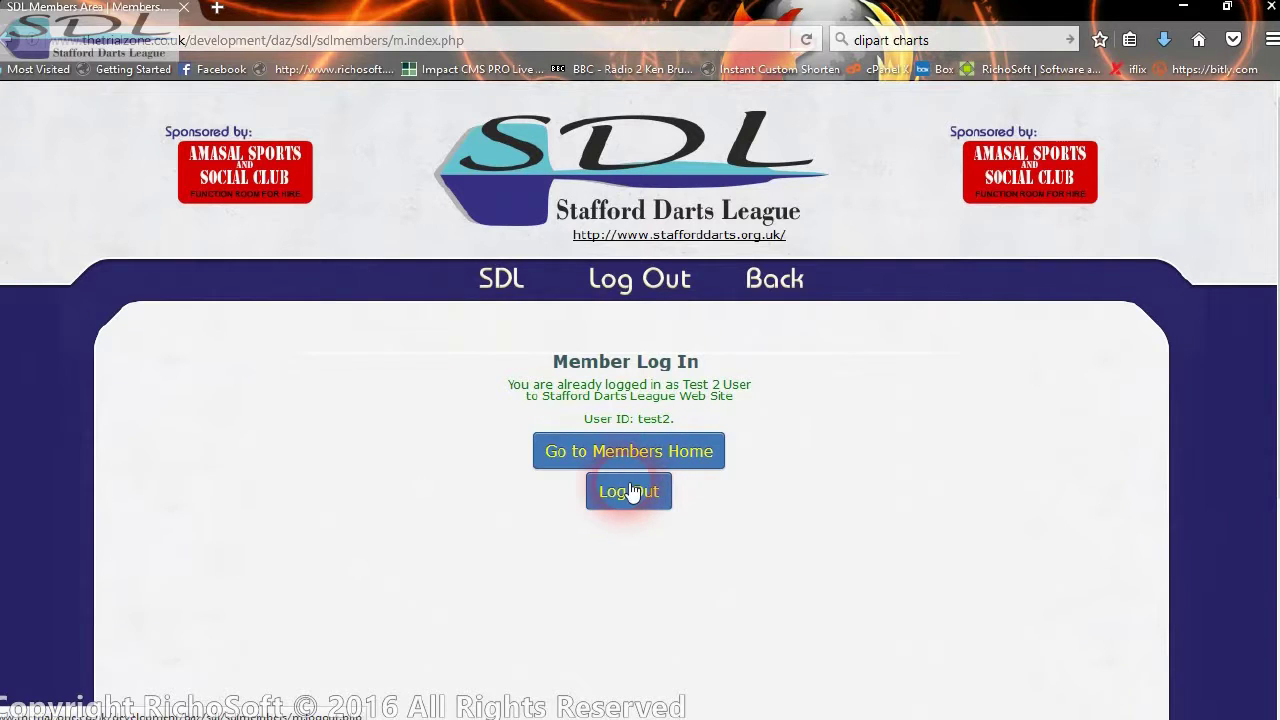
# - Log out of the member account and log back in with the landlord account credentials
pyautogui.click(630, 492)
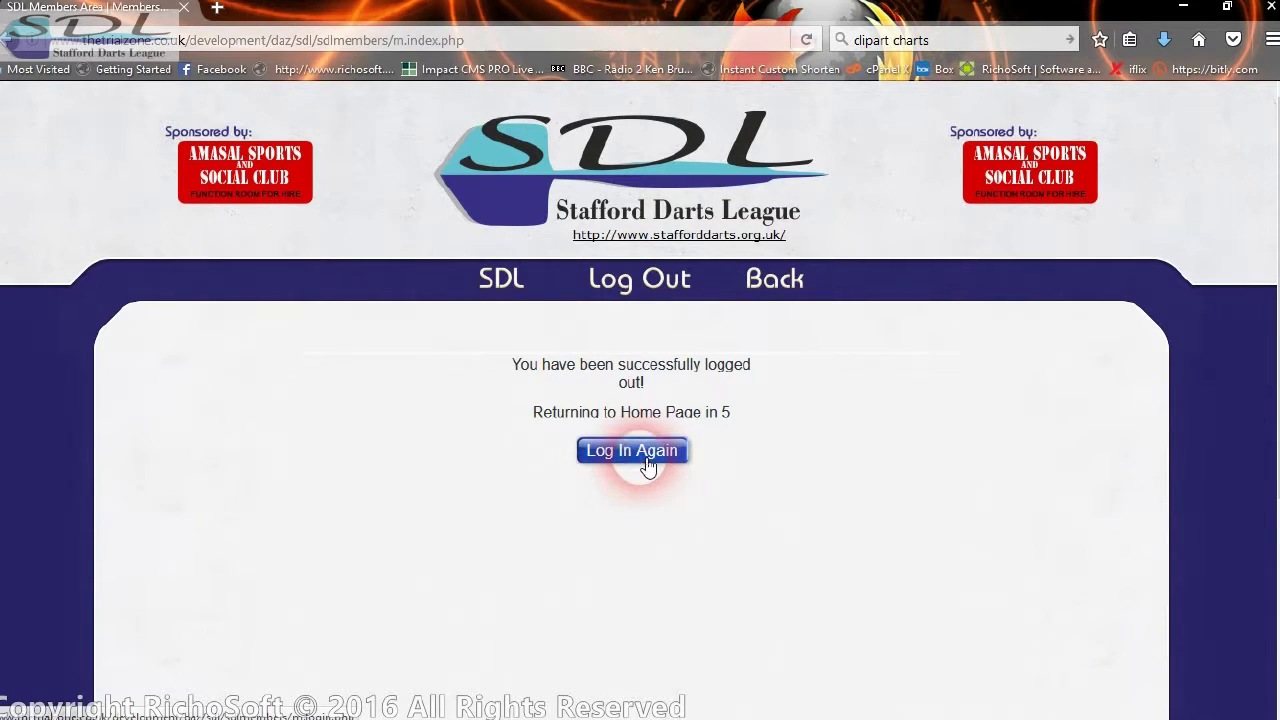
pyautogui.click(648, 462)
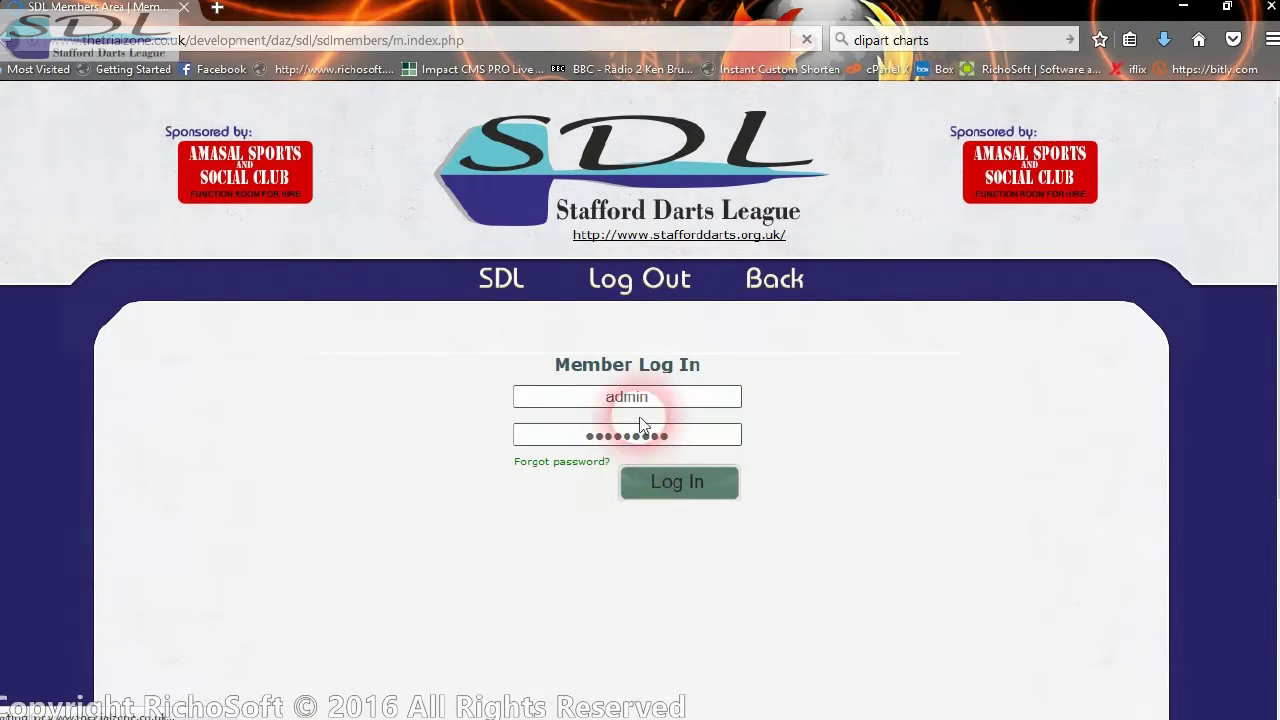
pyautogui.moveTo(645, 397); pyautogui.dragTo(502, 400)
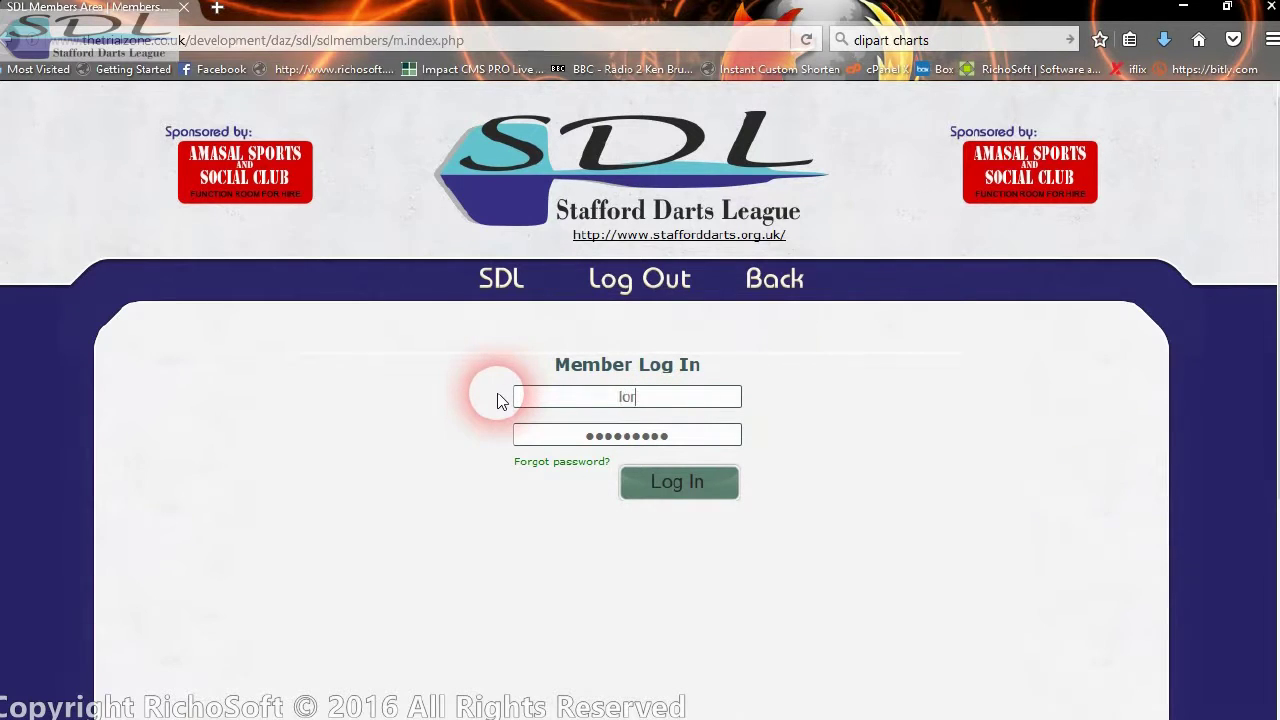
pyautogui.moveTo(670, 436); pyautogui.dragTo(430, 438)
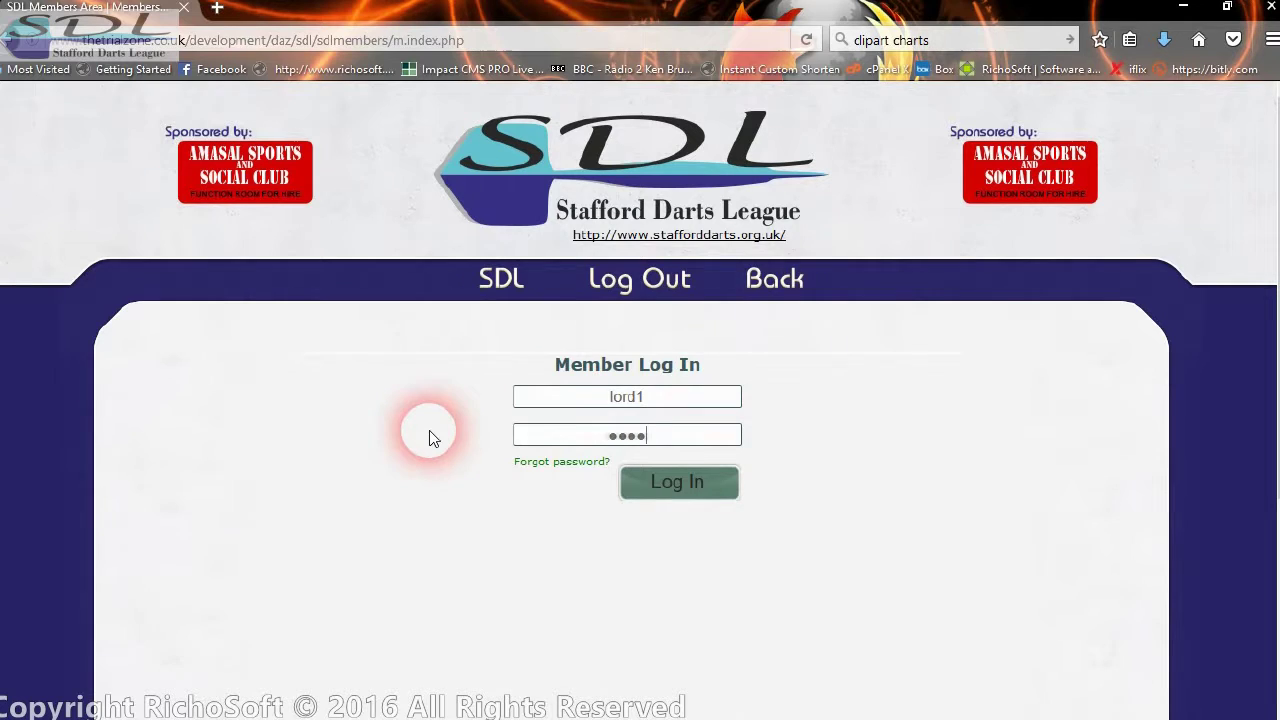
pyautogui.write('1')
pyautogui.click(677, 484)
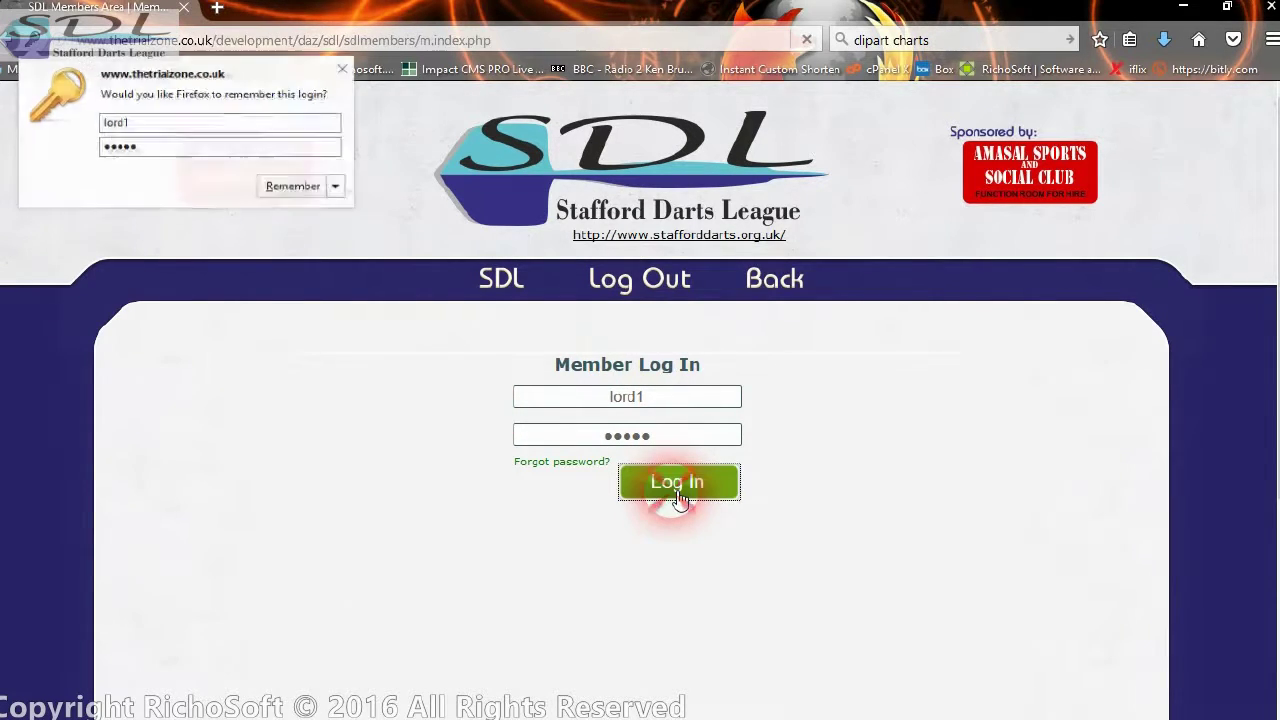
# - Go to the Landlords Home and launch the Season Match Record Charts app
pyautogui.click(657, 456)
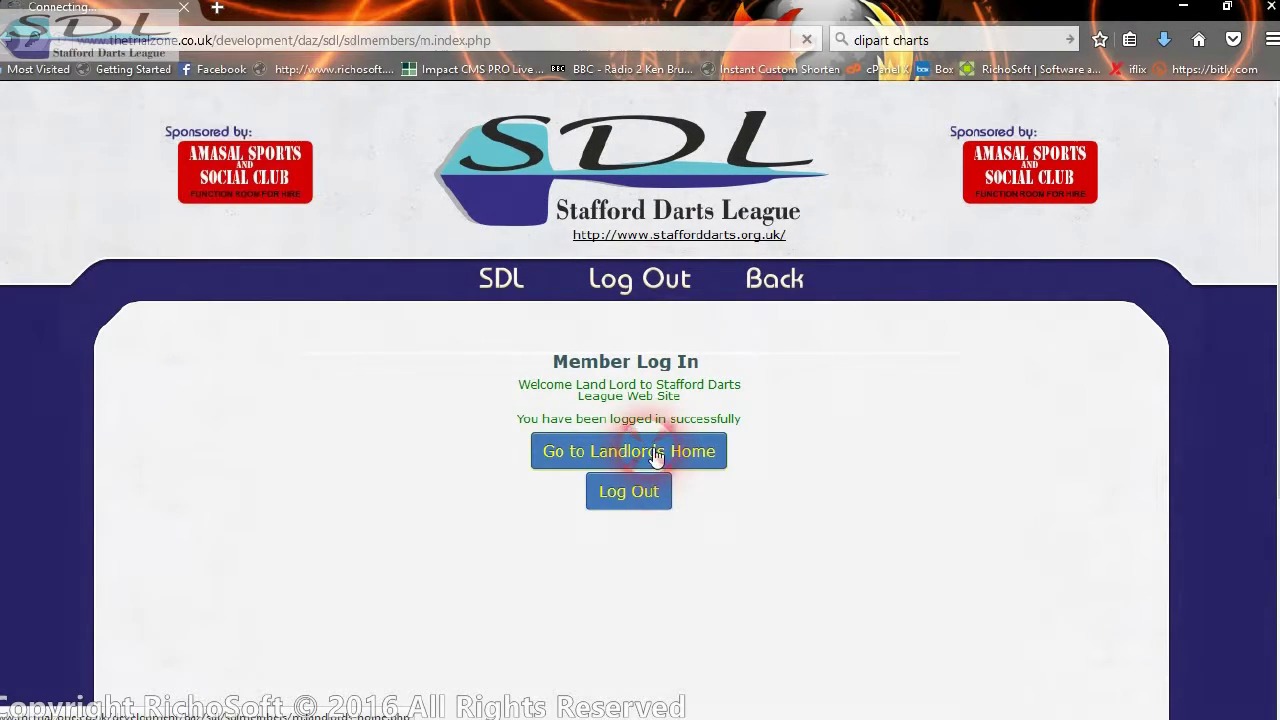
pyautogui.scroll(-5, 640, 480)
pyautogui.scroll(-4, 628, 500)
pyautogui.click(575, 593)
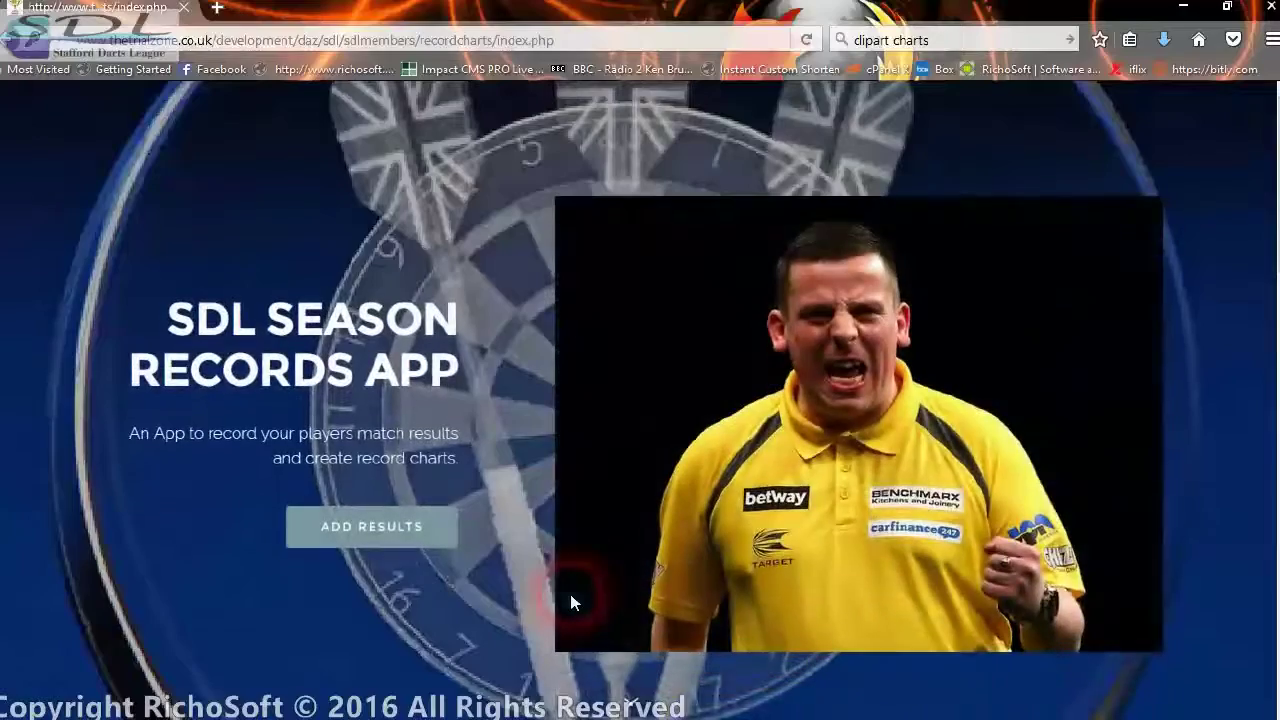
# - On the match results form, pick team Albridge Boys and season 2016SUMMER
pyautogui.click(375, 556)
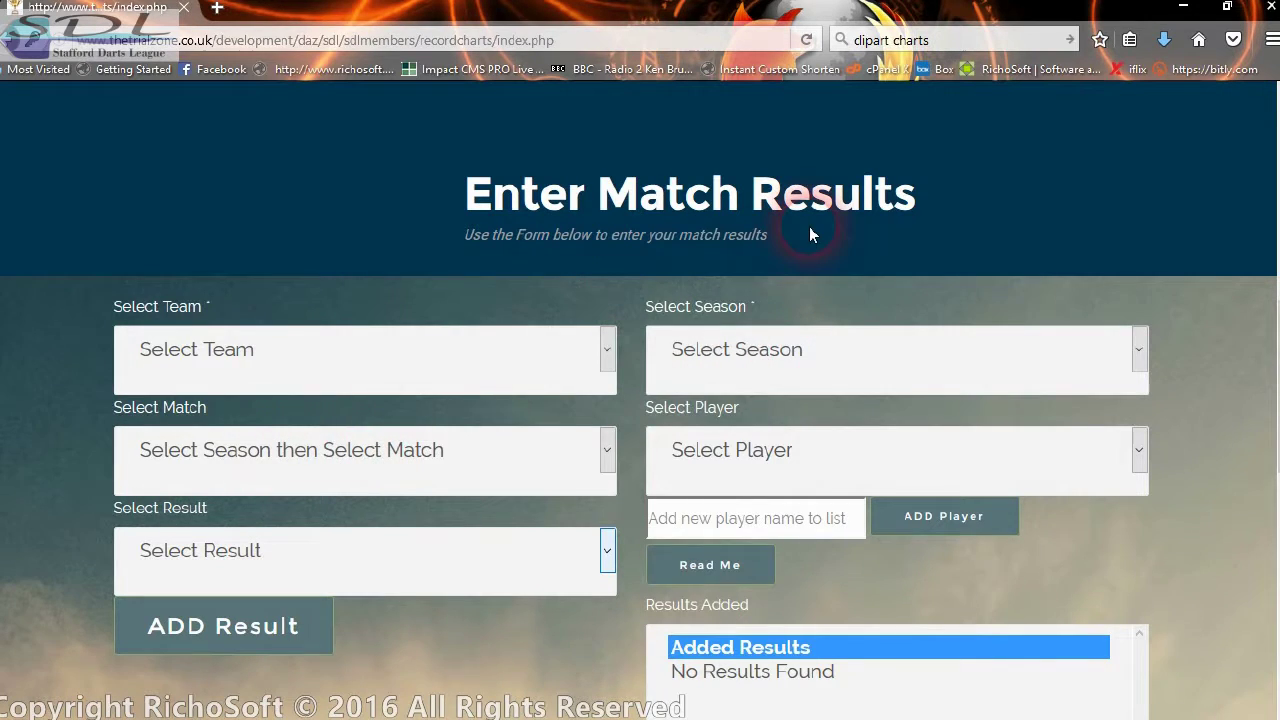
pyautogui.click(343, 353)
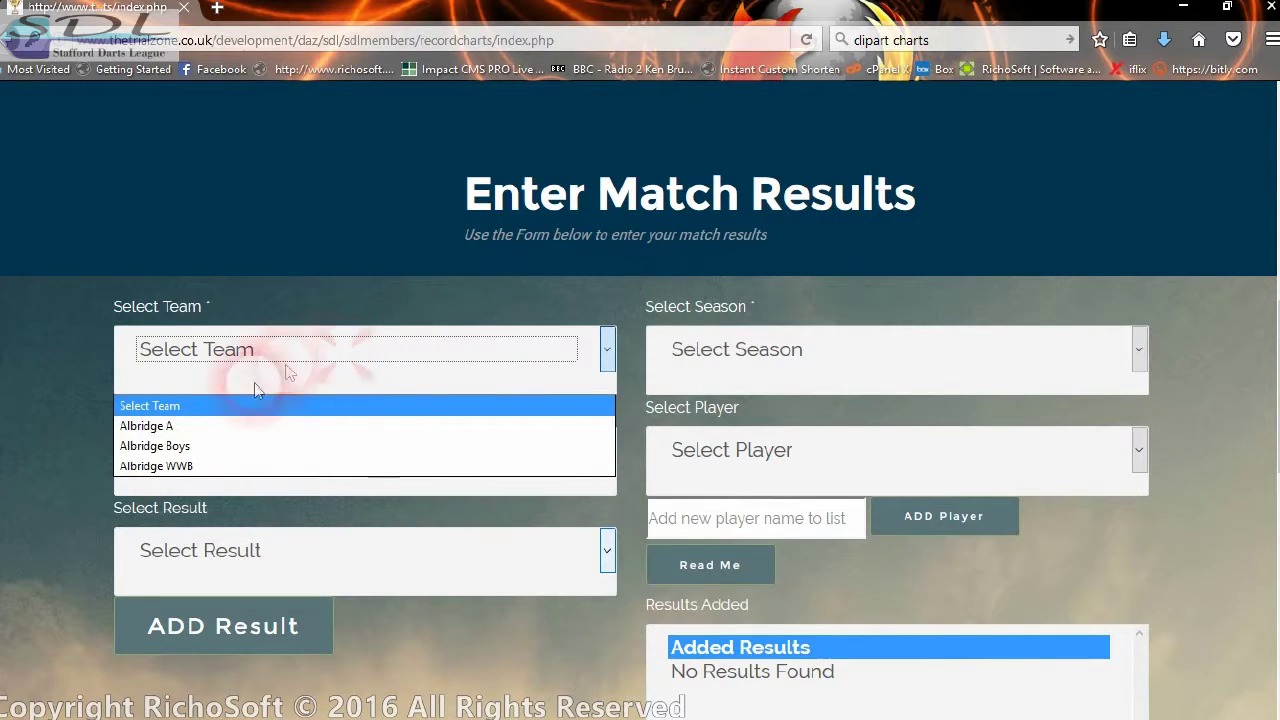
pyautogui.click(253, 453)
pyautogui.click(828, 362)
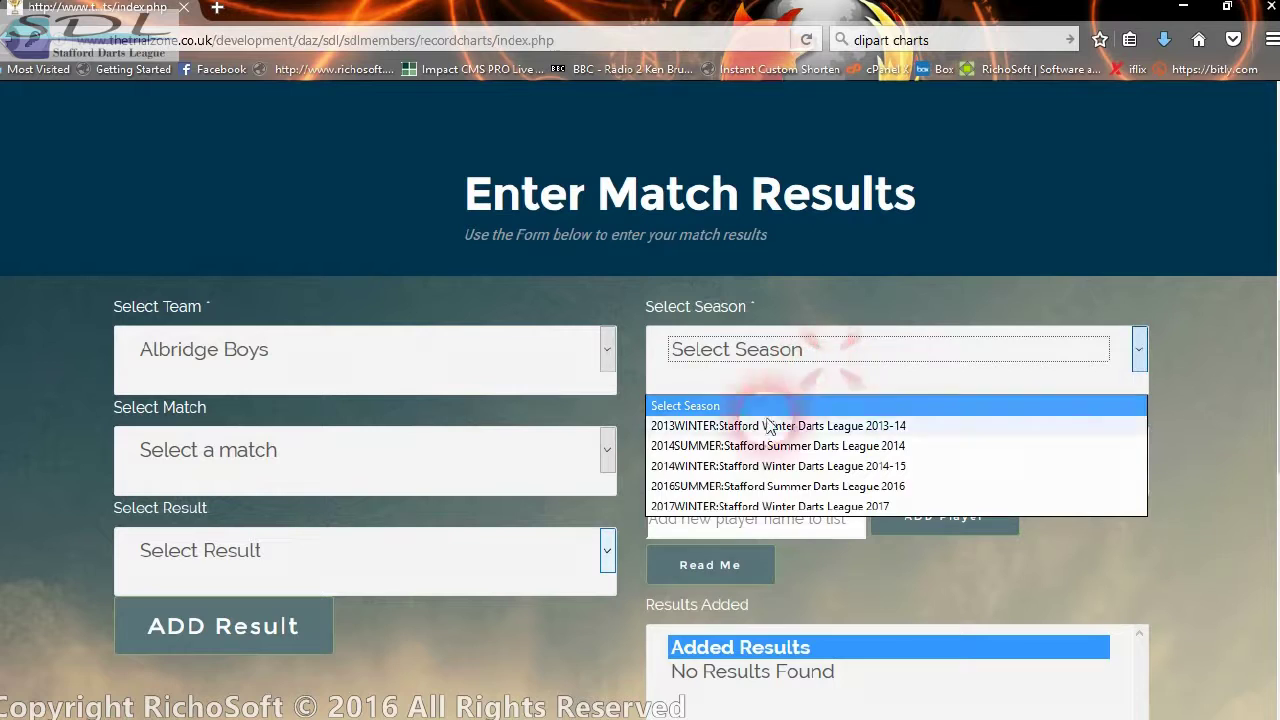
pyautogui.click(729, 486)
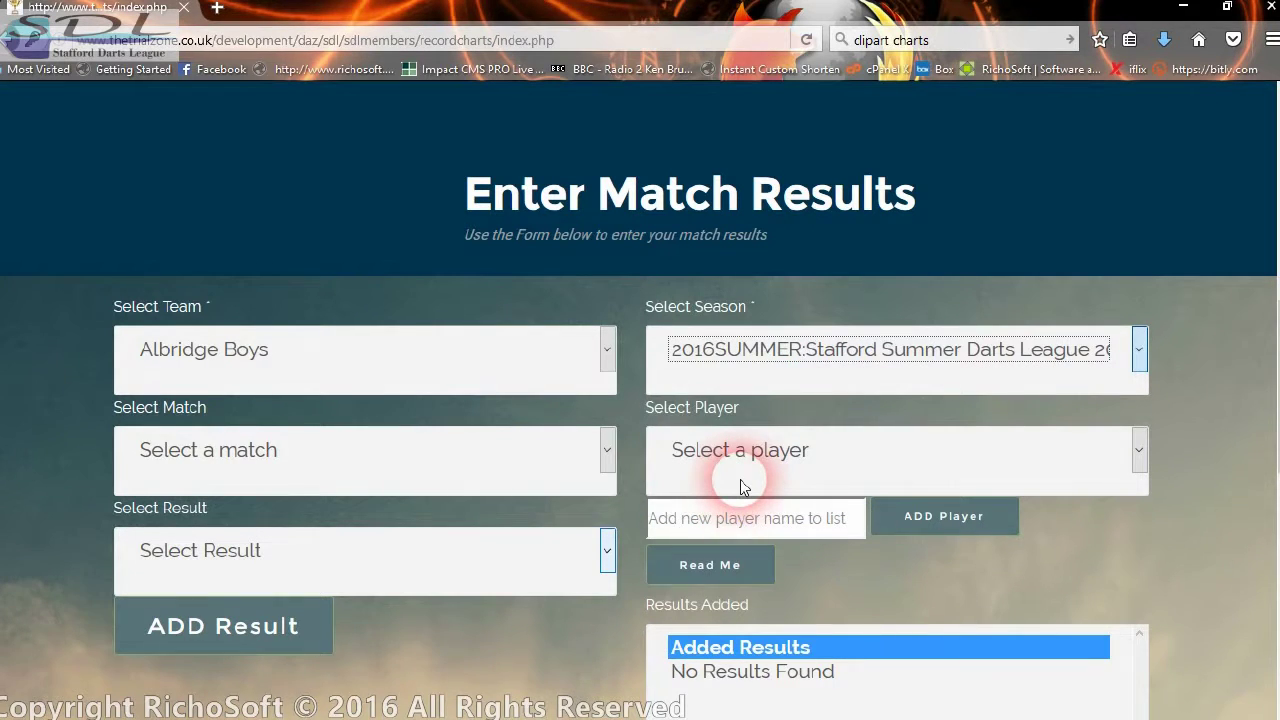
# - Keep Albridge Boys as the team and select match 1, Staffs Bull B vs Albridge Boys
pyautogui.click(418, 384)
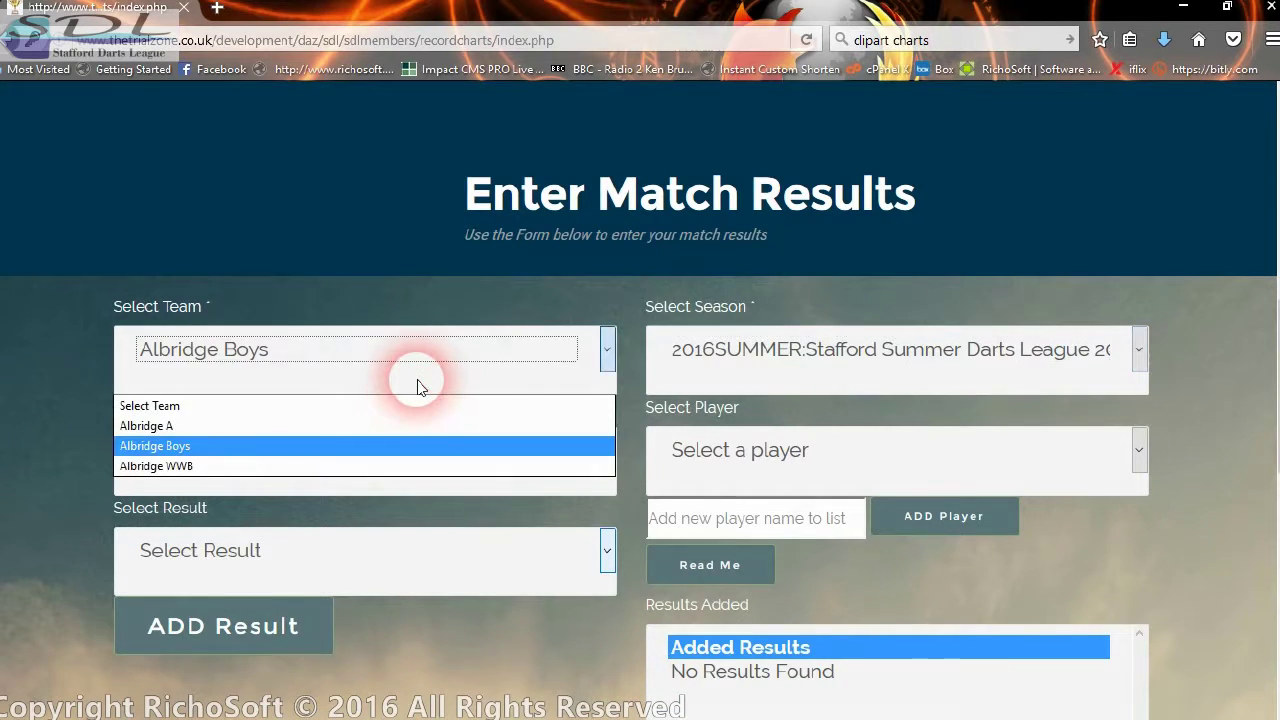
pyautogui.click(371, 352)
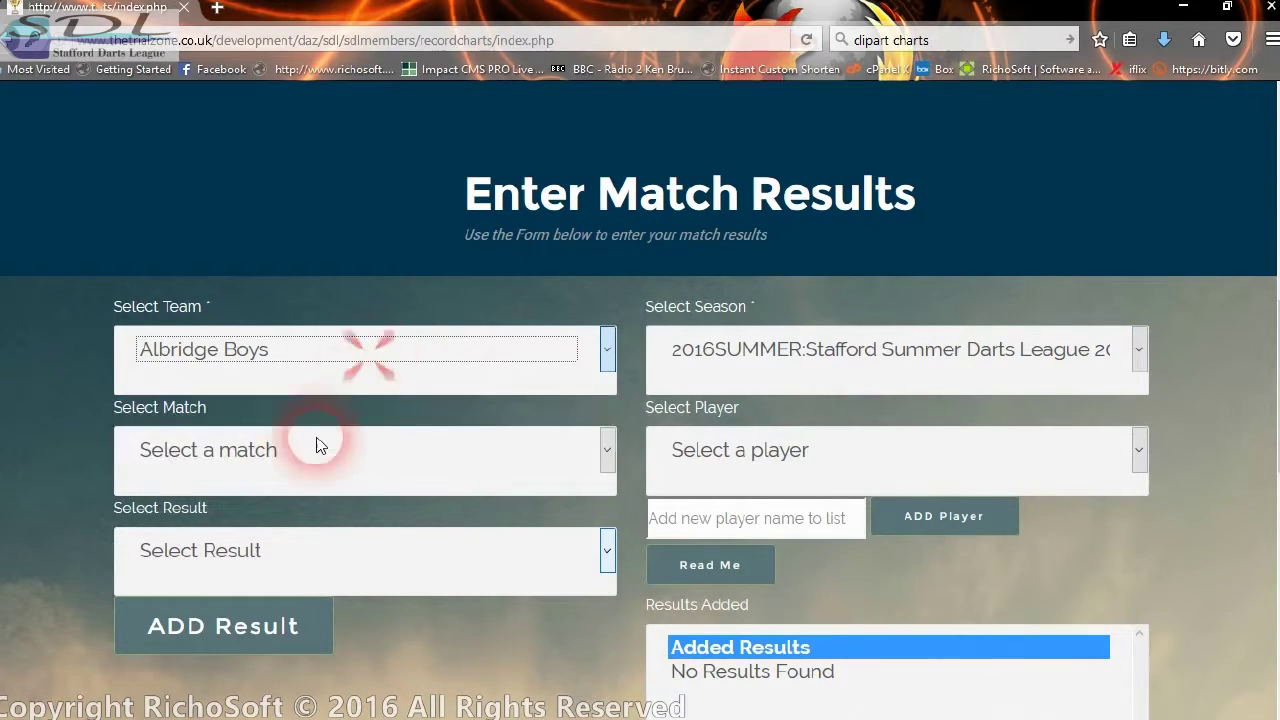
pyautogui.click(300, 452)
pyautogui.click(203, 112)
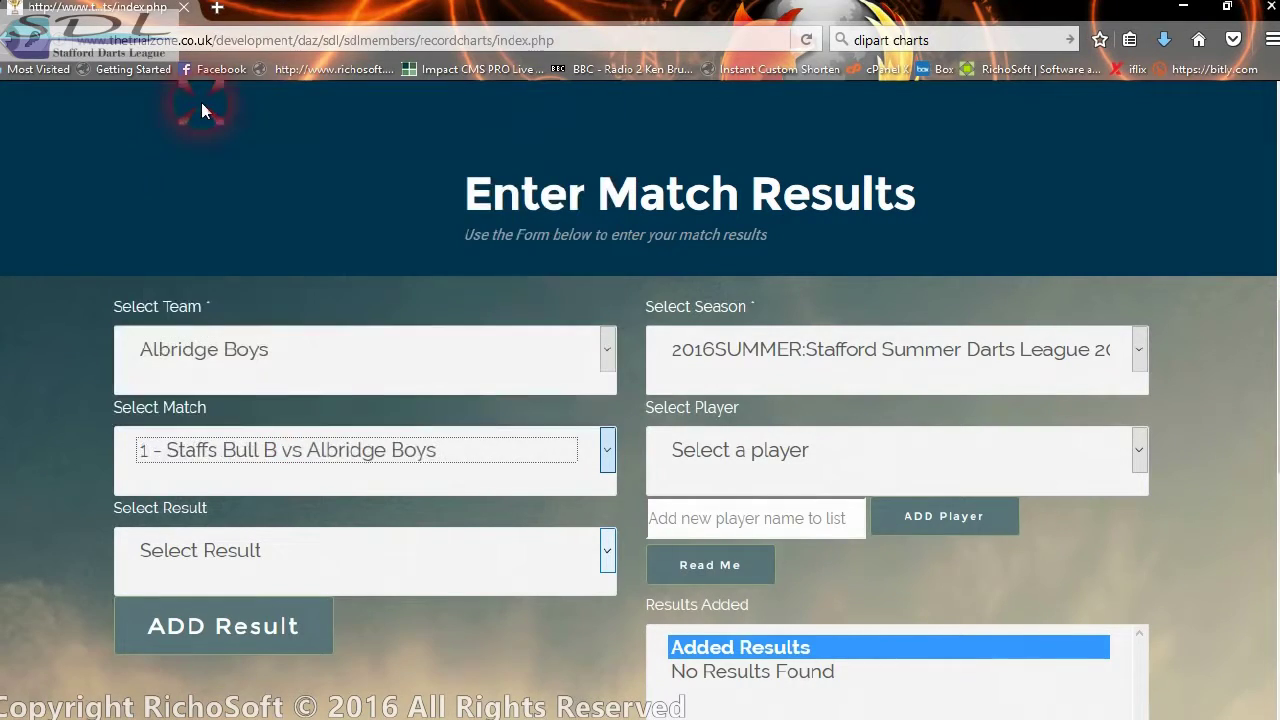
# - Confirm the team choice and preview the Albridge Boys record chart in a new tab
pyautogui.scroll(-2, 894, 686)
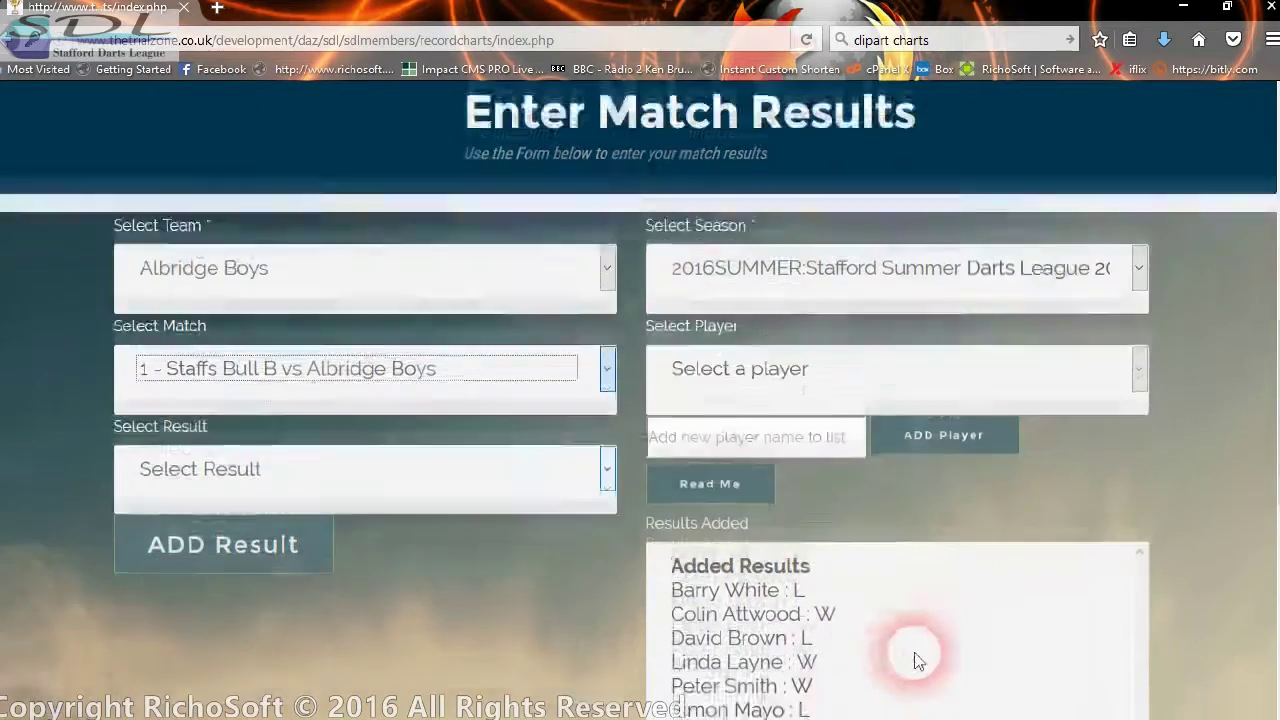
pyautogui.scroll(-2, 813, 673)
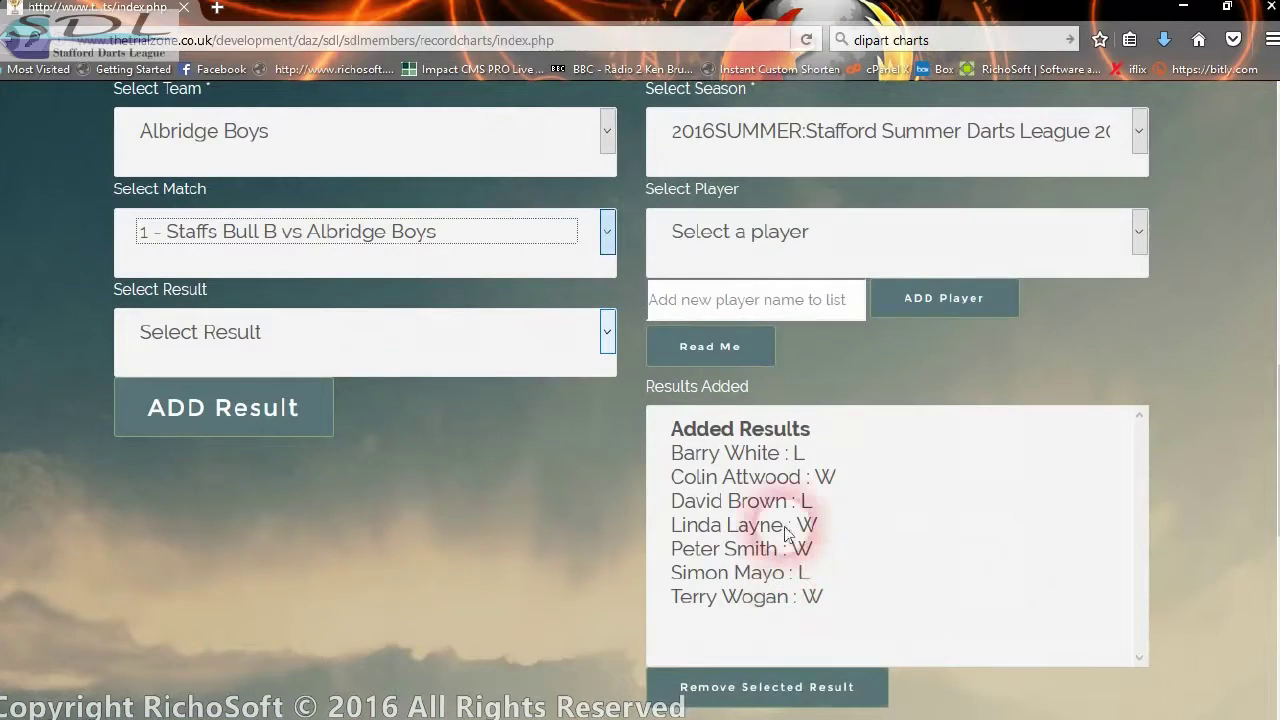
pyautogui.scroll(4, 807, 530)
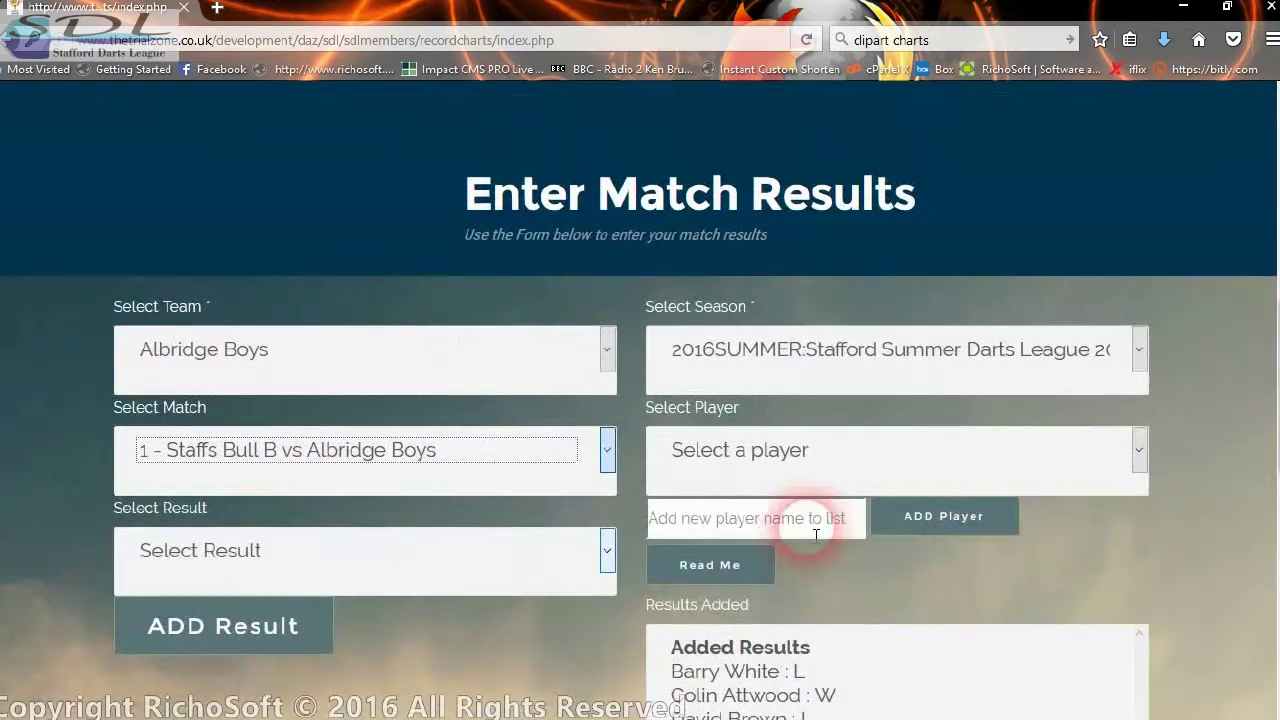
pyautogui.click(416, 371)
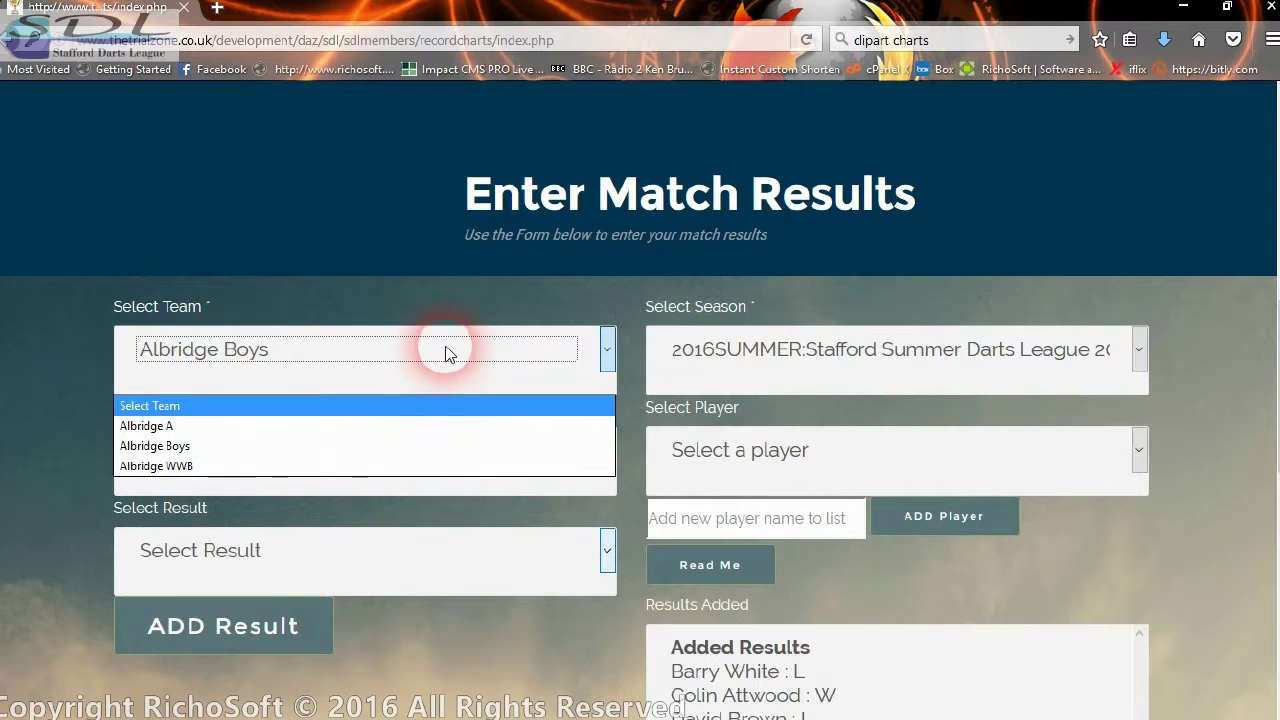
pyautogui.click(1158, 424)
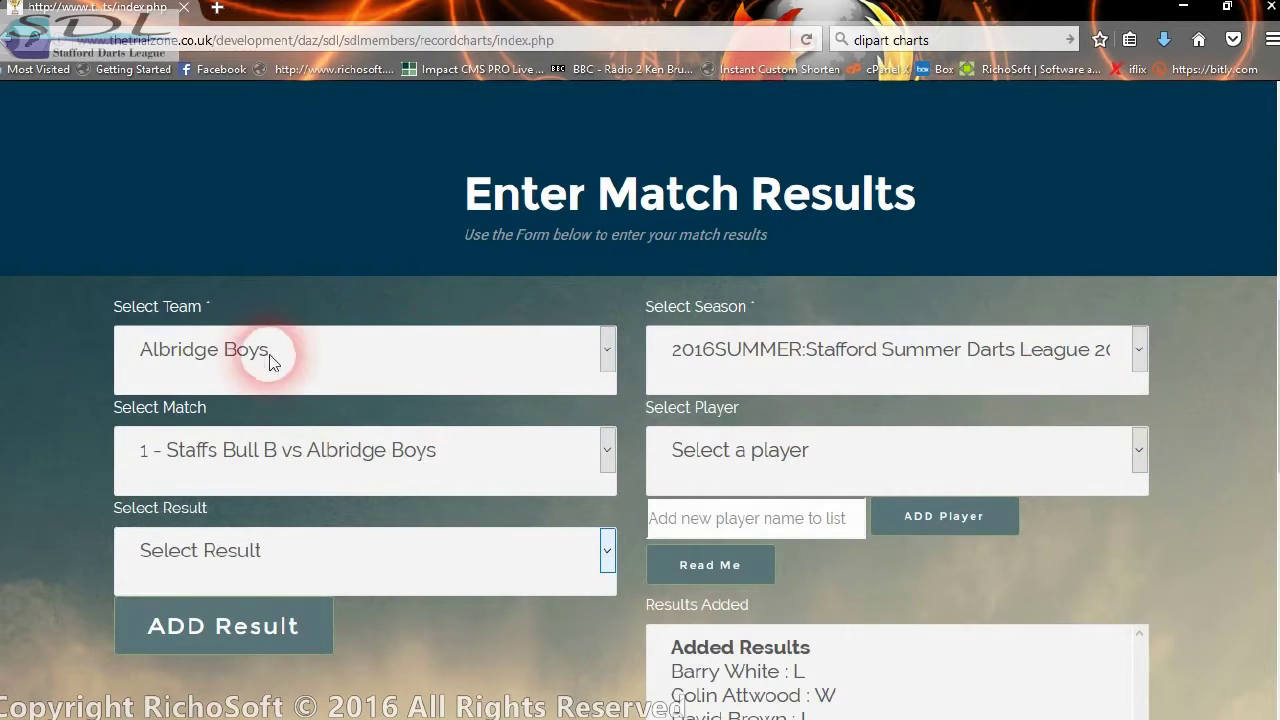
pyautogui.scroll(-5, 657, 463)
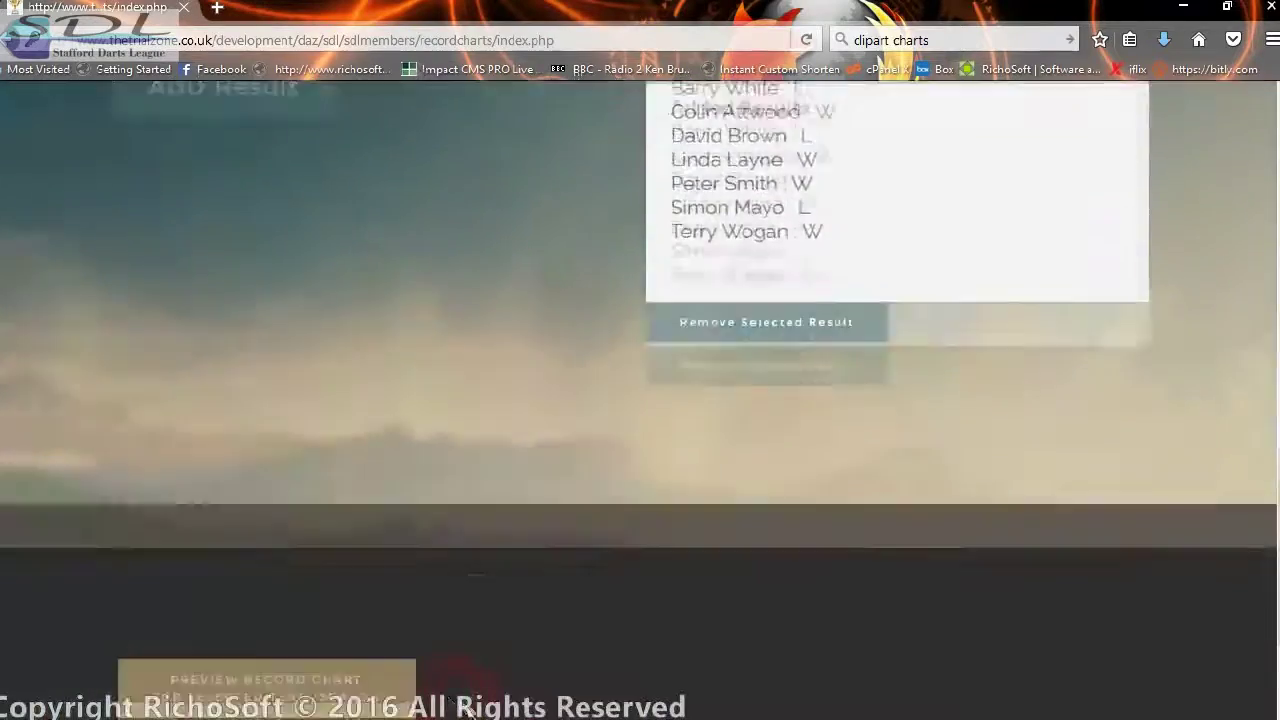
pyautogui.scroll(-2, 466, 704)
pyautogui.click(200, 457)
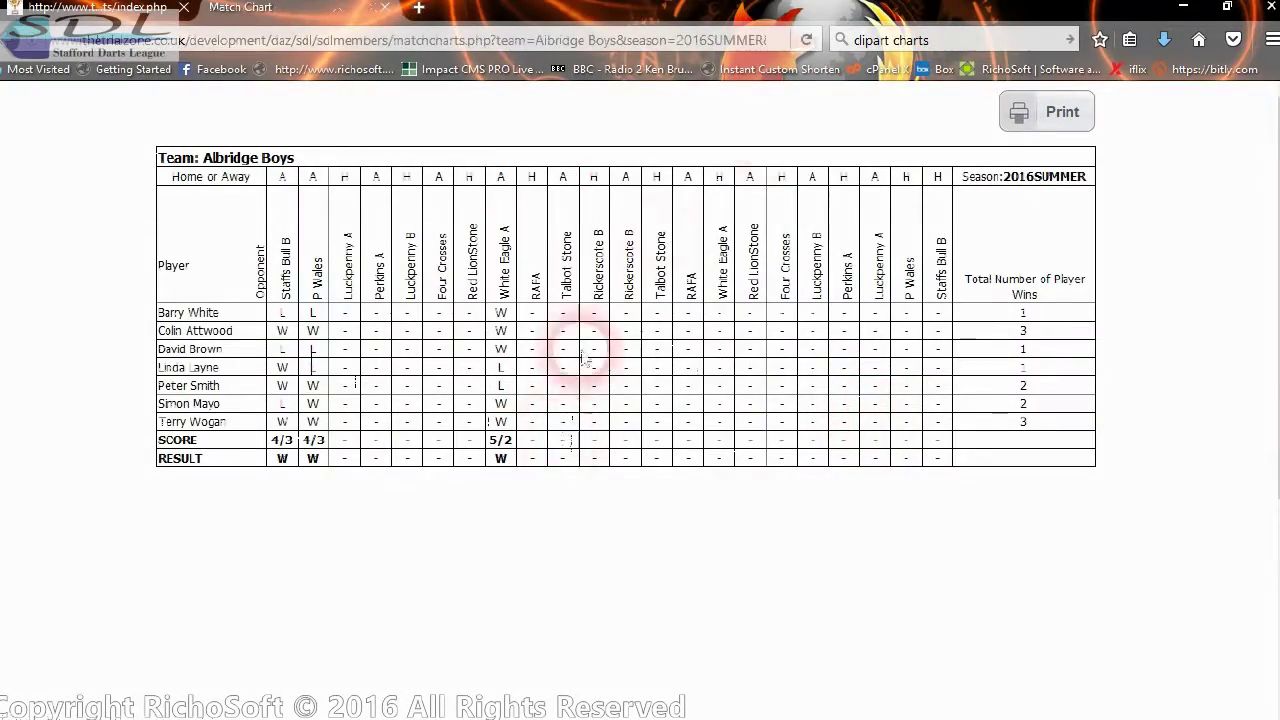
# - Close the chart preview, check the player list, then go back to the members area page
pyautogui.click(385, 10)
pyautogui.scroll(15, 779, 541)
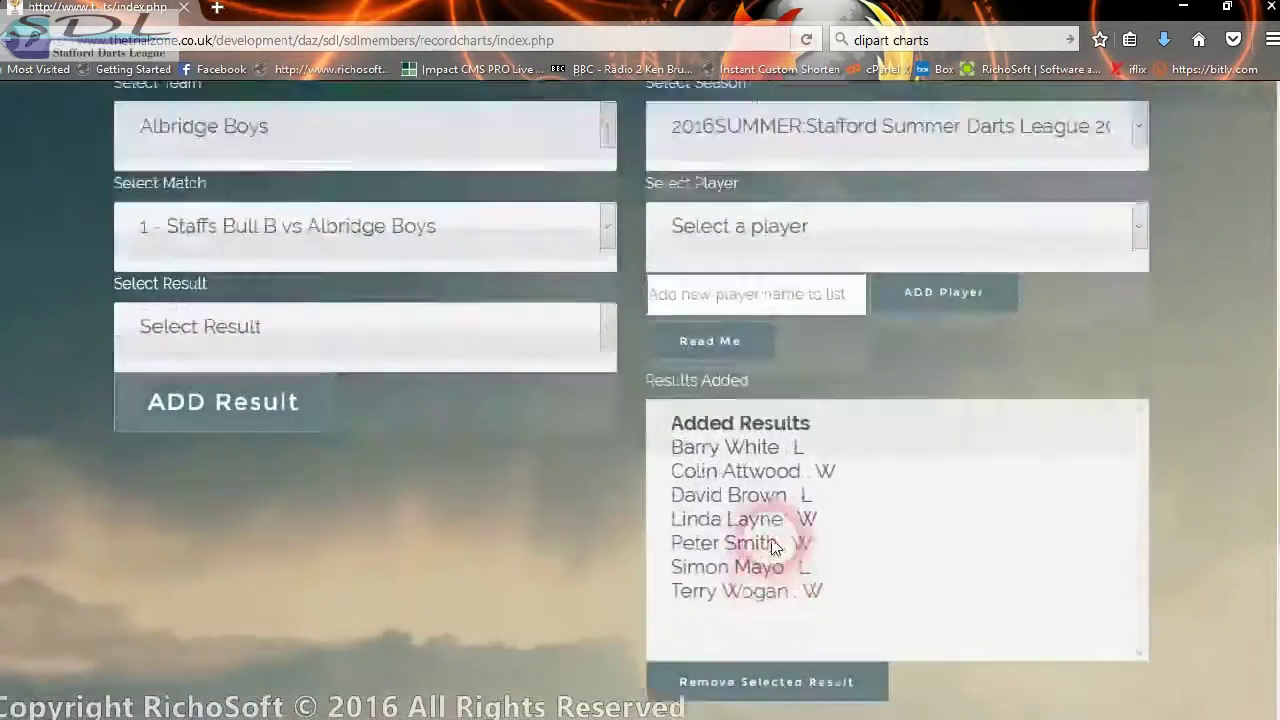
pyautogui.scroll(2, 766, 506)
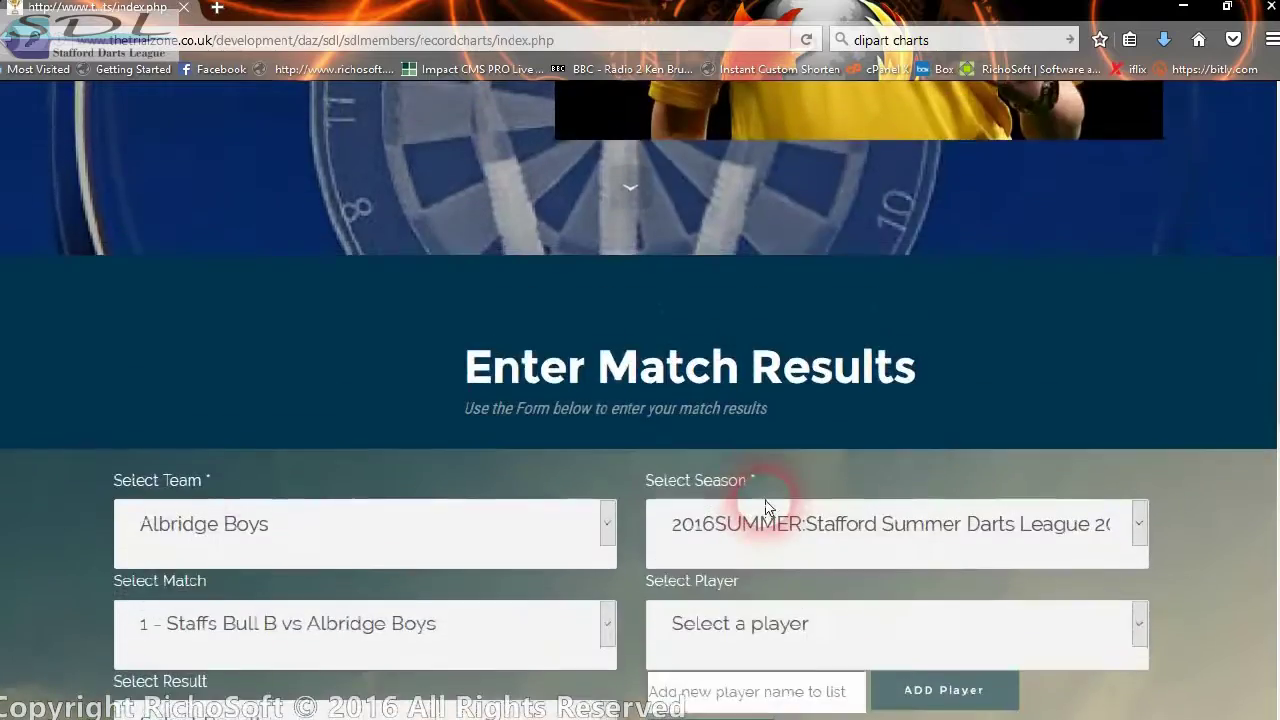
pyautogui.scroll(-5, 760, 514)
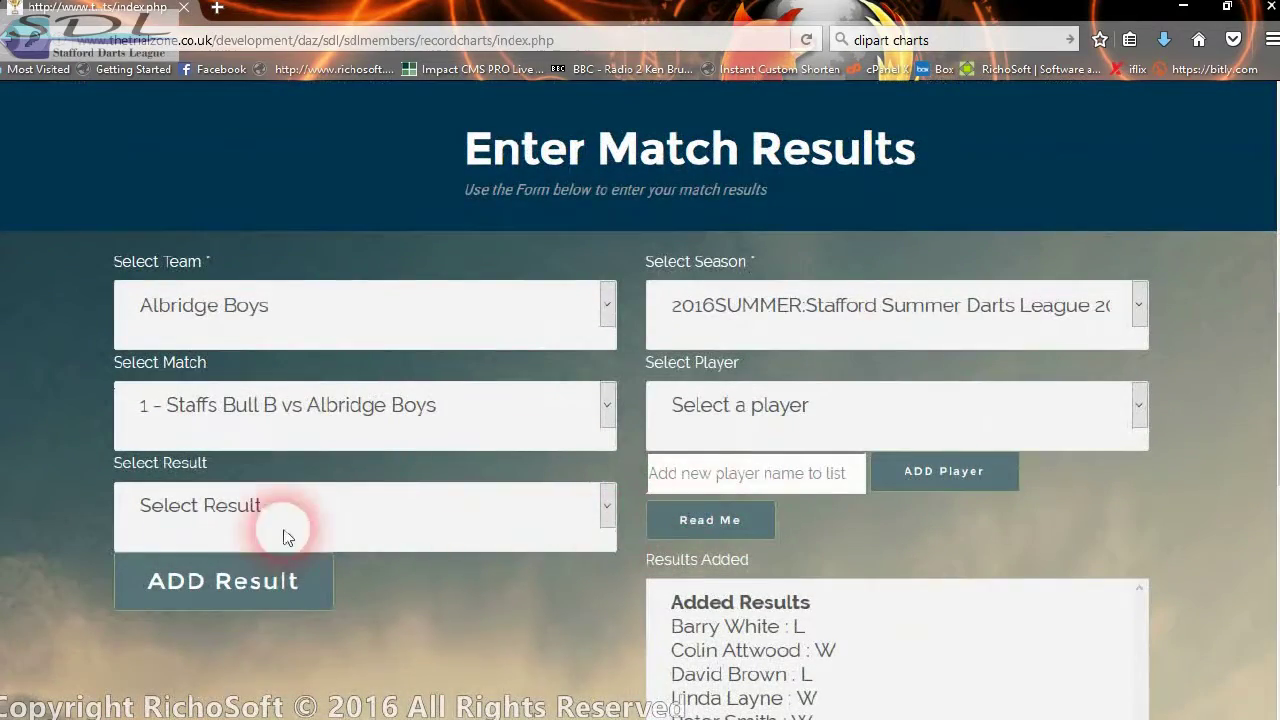
pyautogui.click(907, 411)
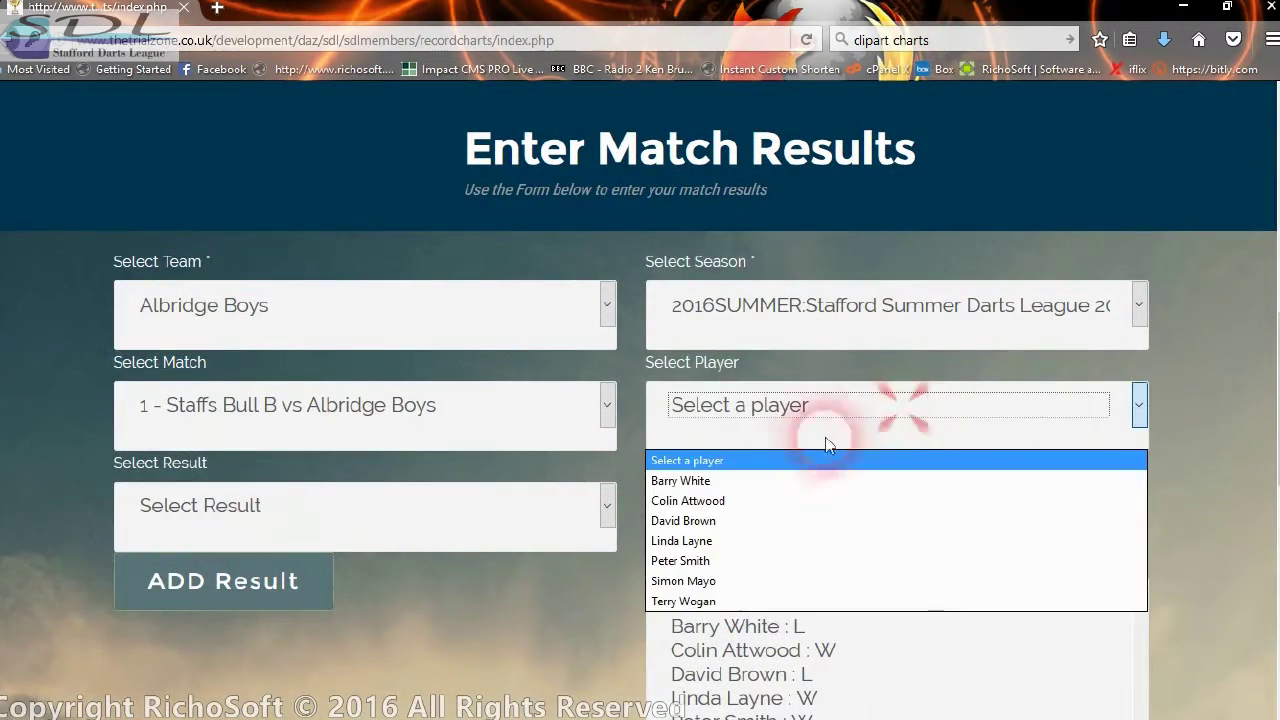
pyautogui.click(800, 407)
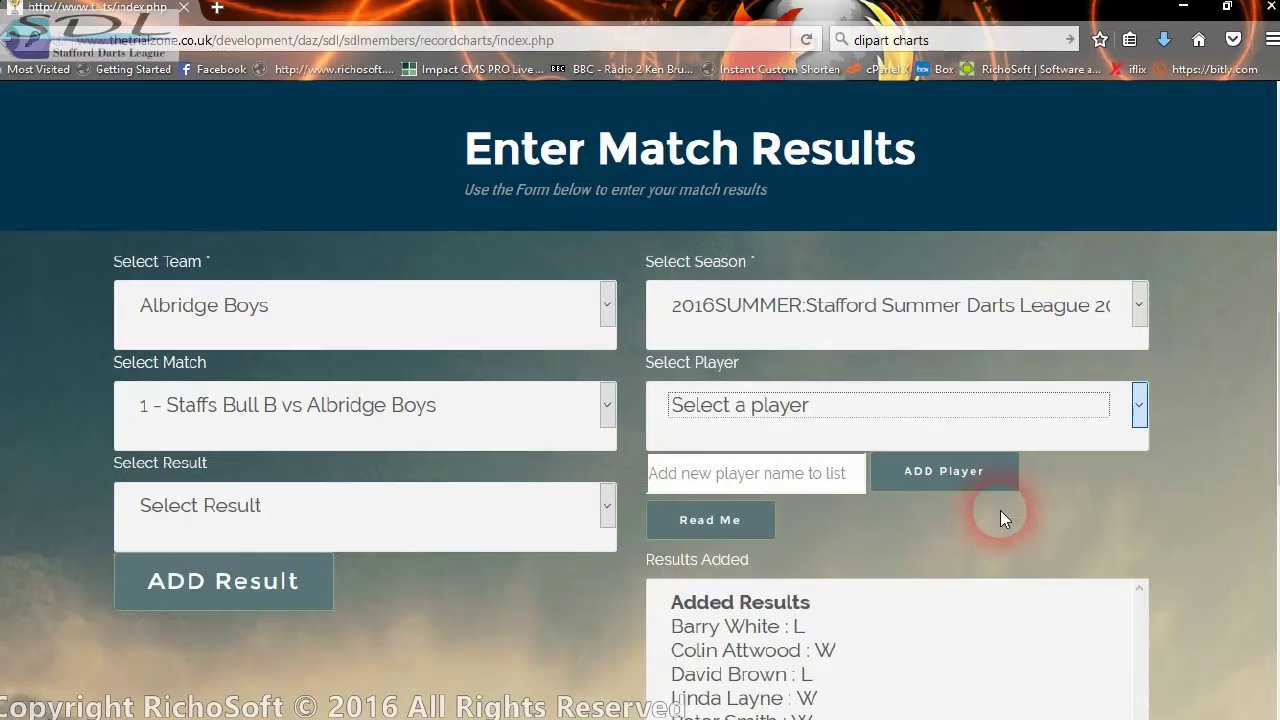
pyautogui.scroll(4, 1114, 466)
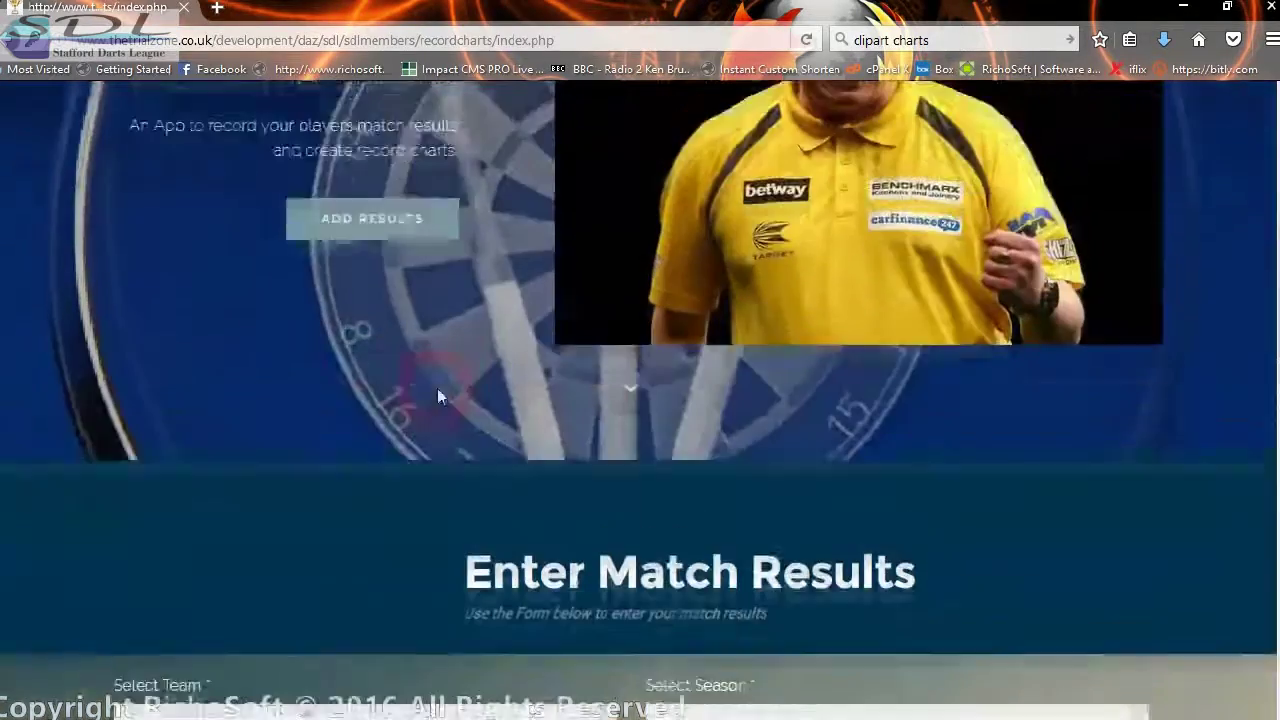
pyautogui.scroll(1, 323, 329)
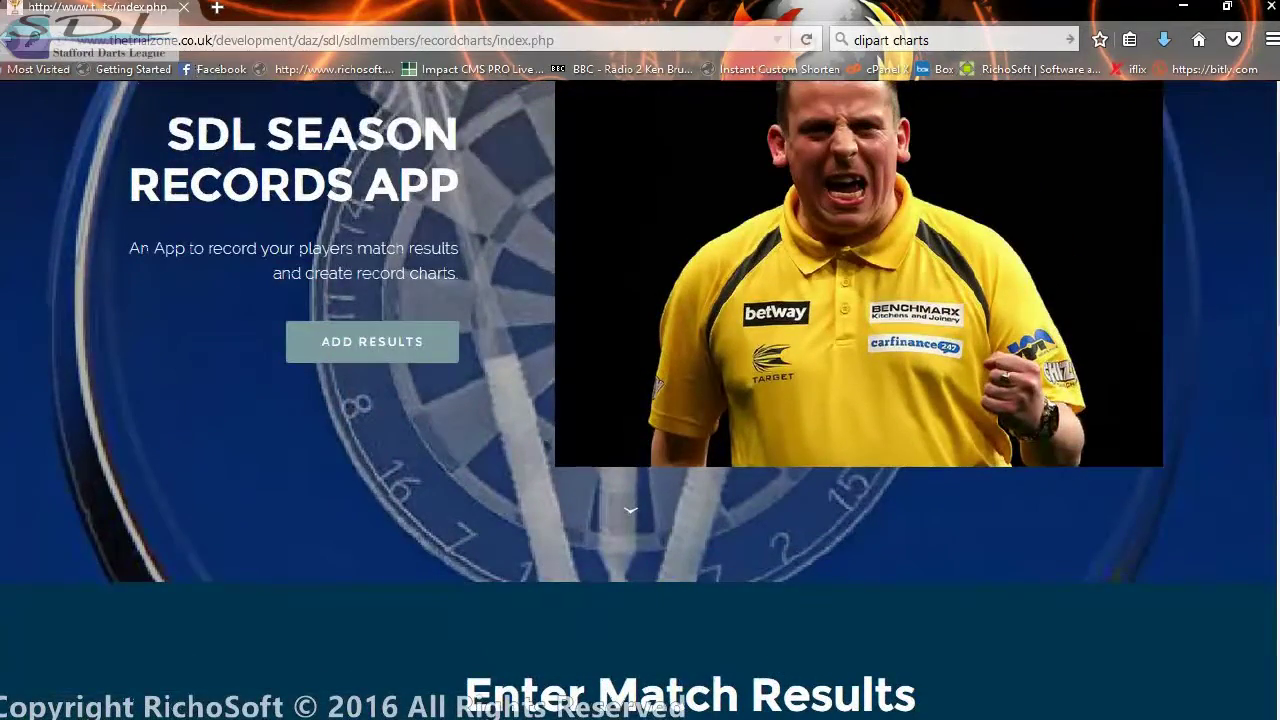
pyautogui.click(7, 50)
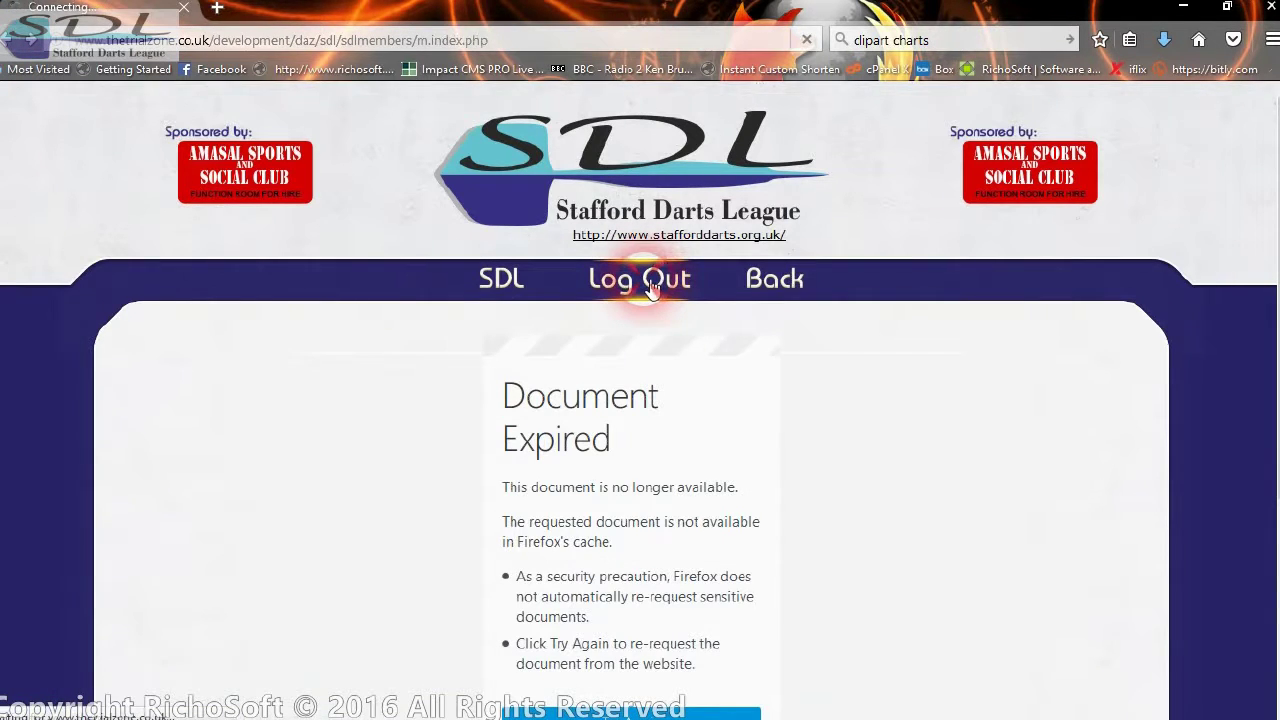
# - Switch from the landlord account to the system master admin account and open Admin Home
pyautogui.click(651, 283)
pyautogui.click(645, 503)
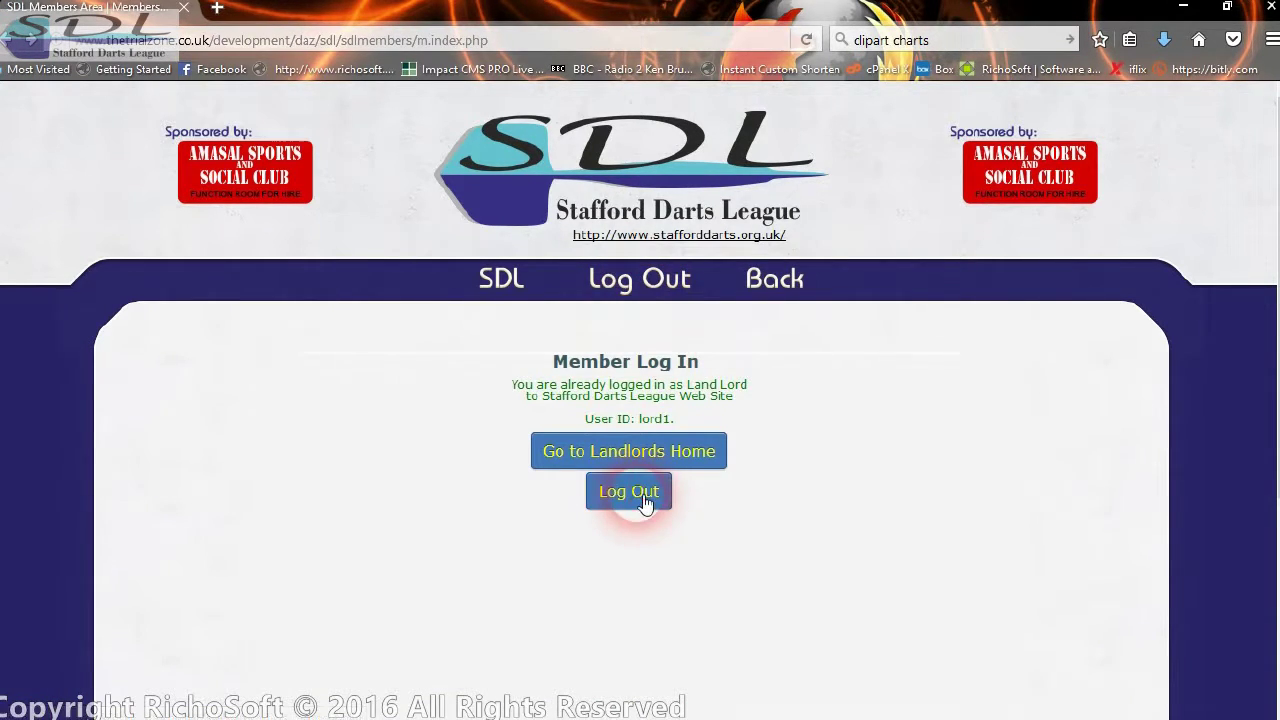
pyautogui.click(640, 452)
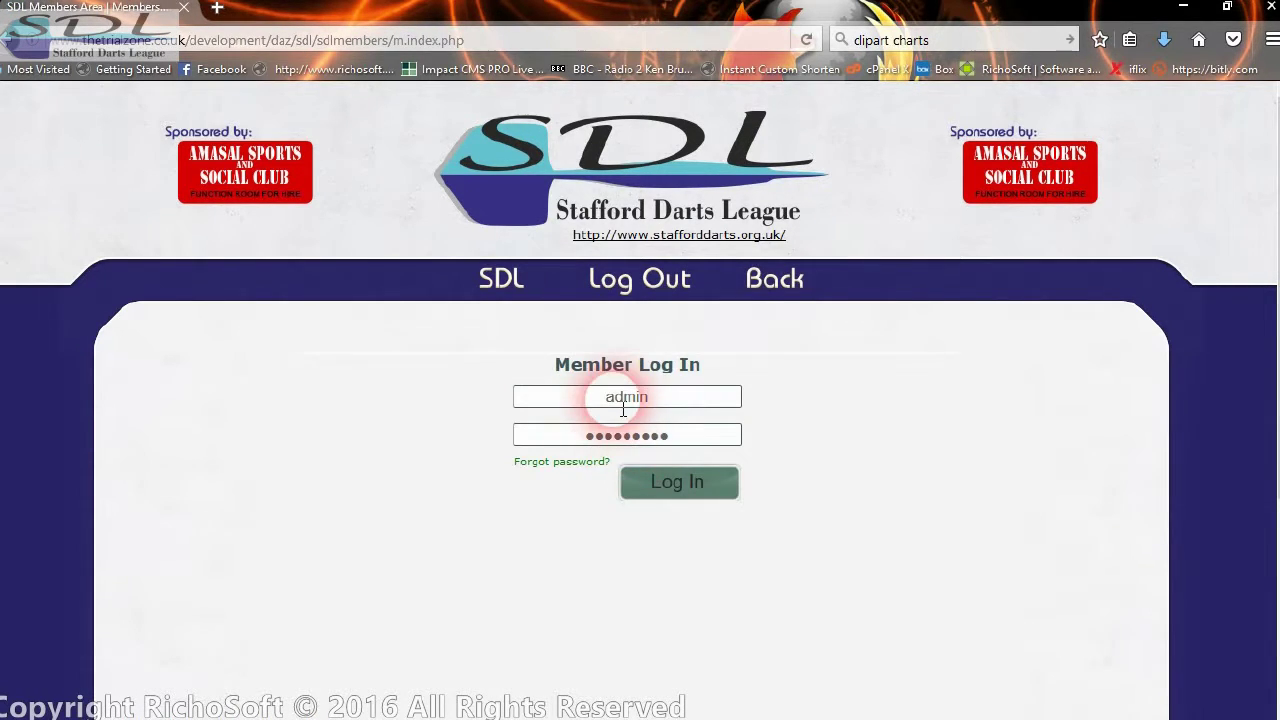
pyautogui.doubleClick(678, 433)
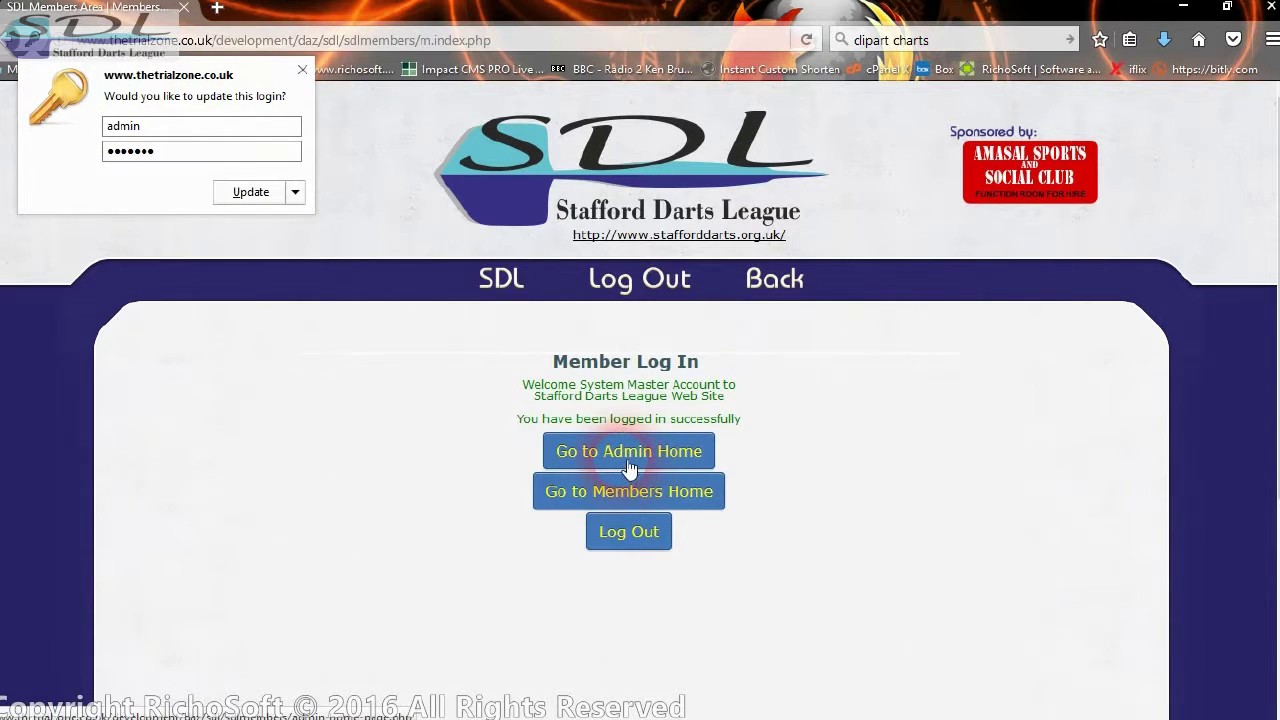
pyautogui.click(630, 466)
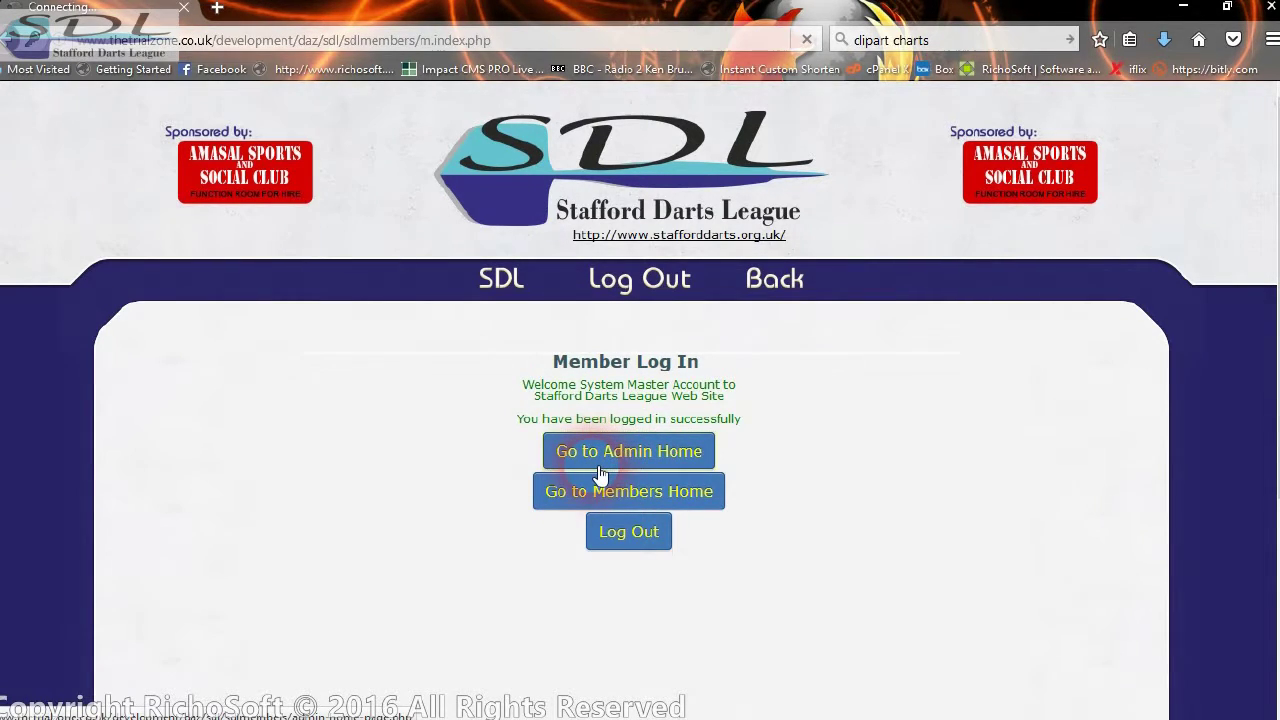
pyautogui.scroll(-5, 580, 420)
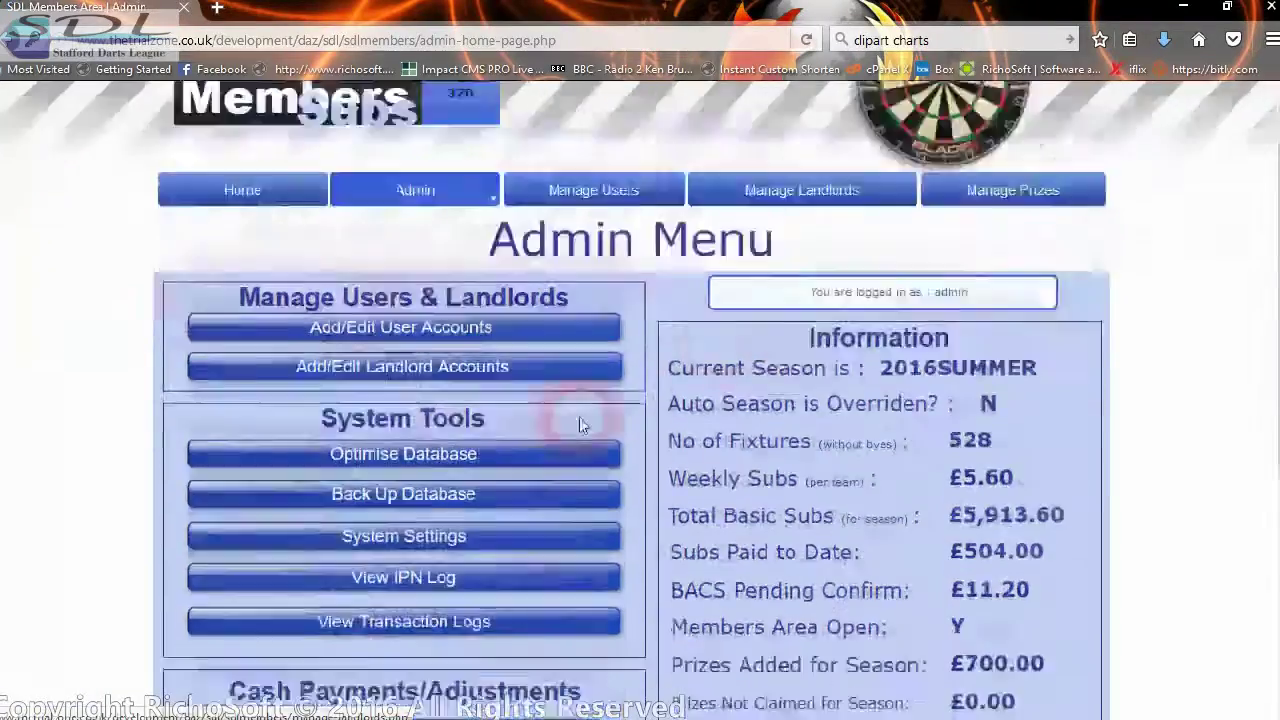
# - Request the Season Match Record Sheet for season 2016SUMMER and team Amasal B
pyautogui.scroll(-2, 540, 428)
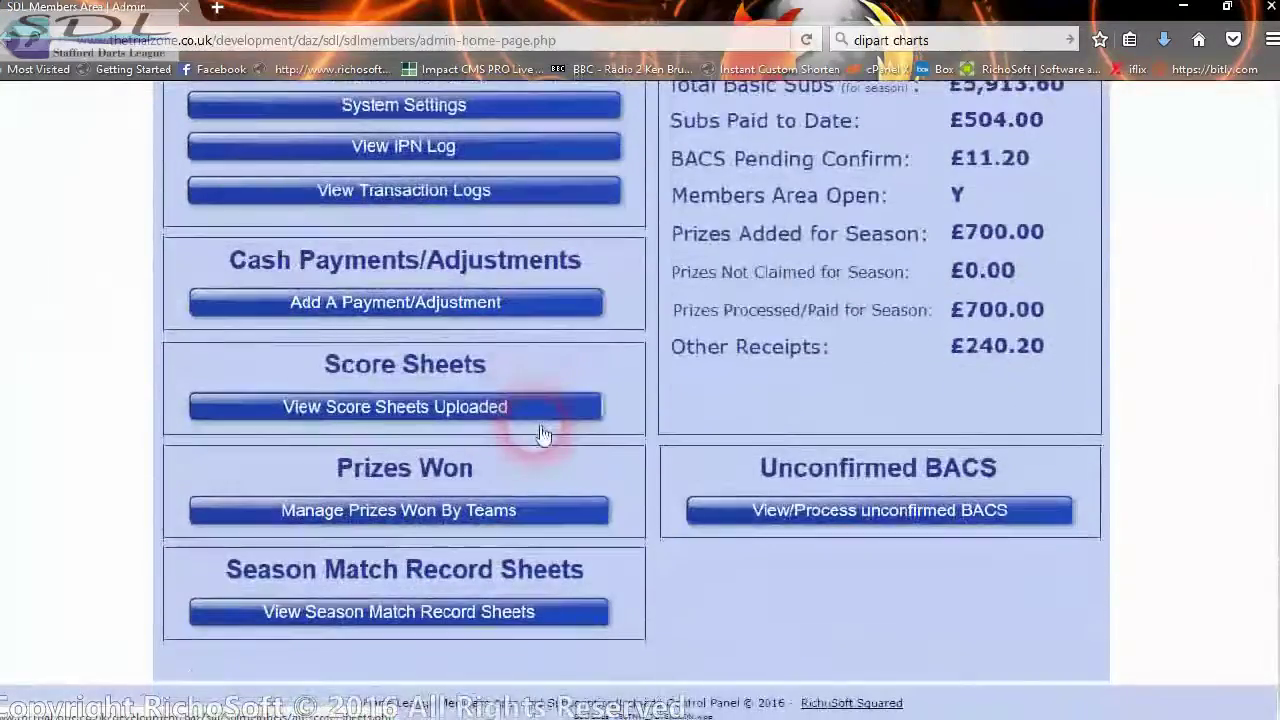
pyautogui.click(408, 622)
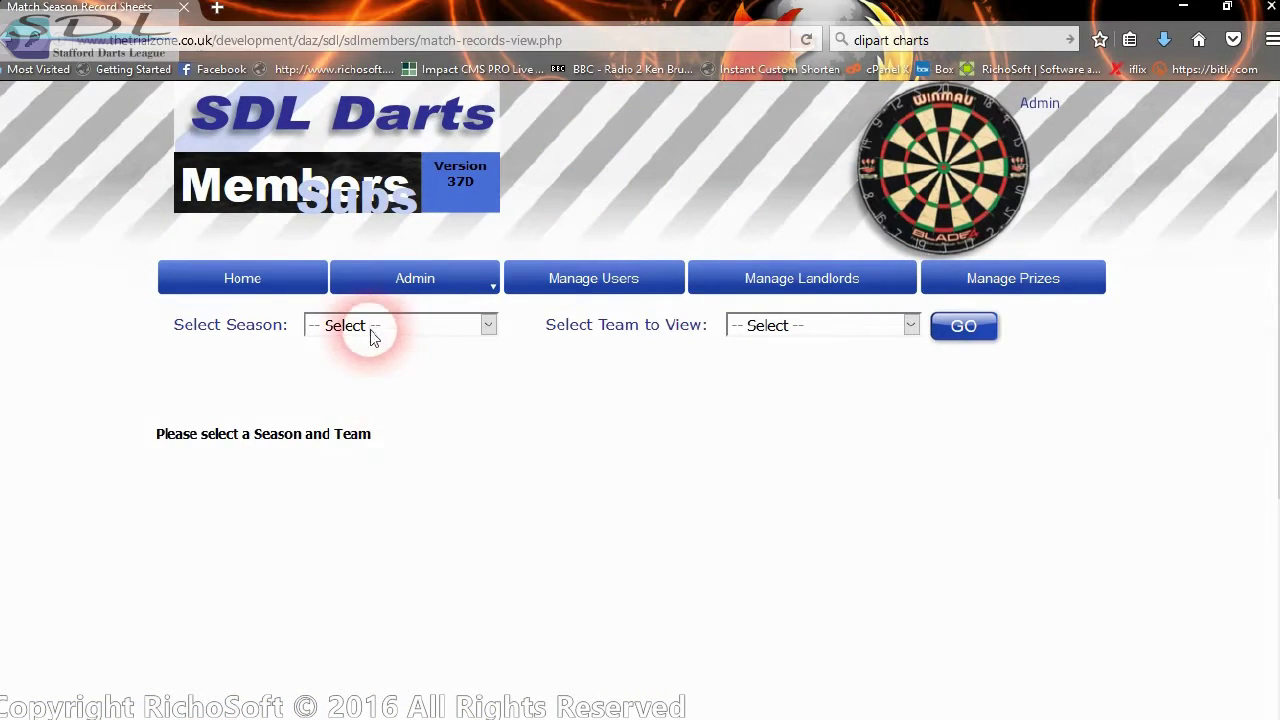
pyautogui.click(370, 337)
pyautogui.click(327, 426)
pyautogui.click(828, 328)
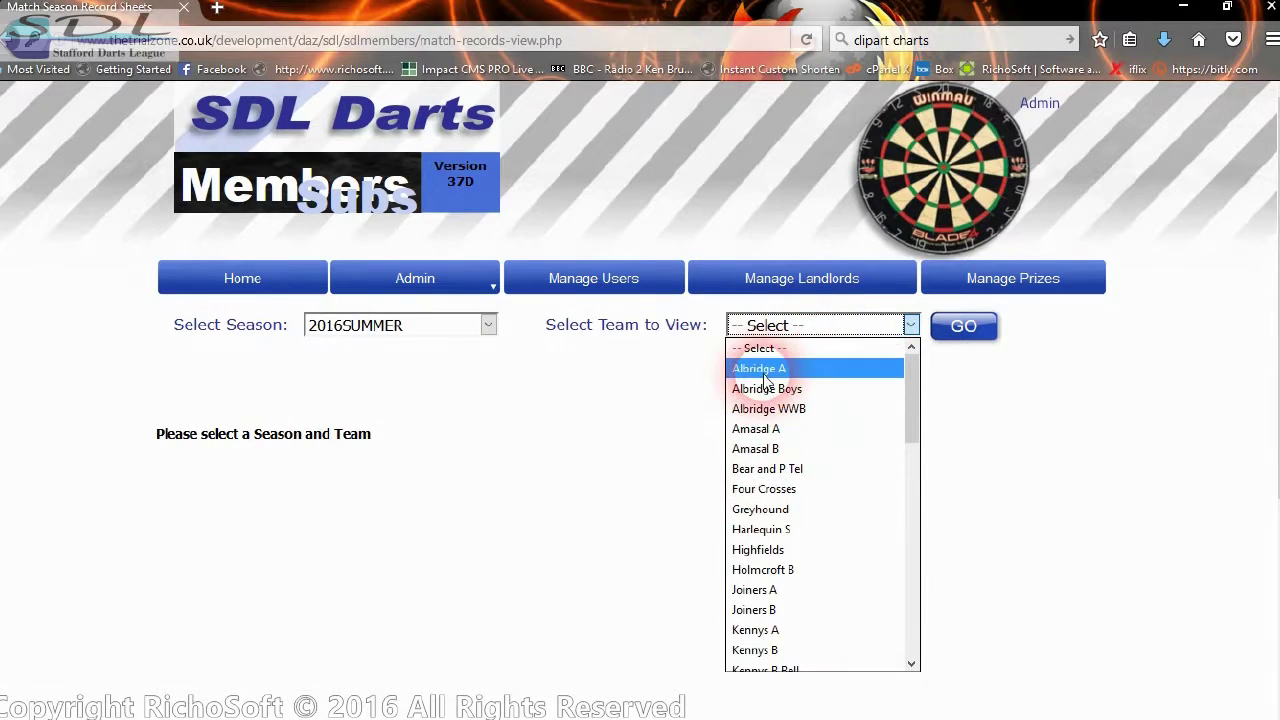
pyautogui.click(760, 449)
pyautogui.click(975, 336)
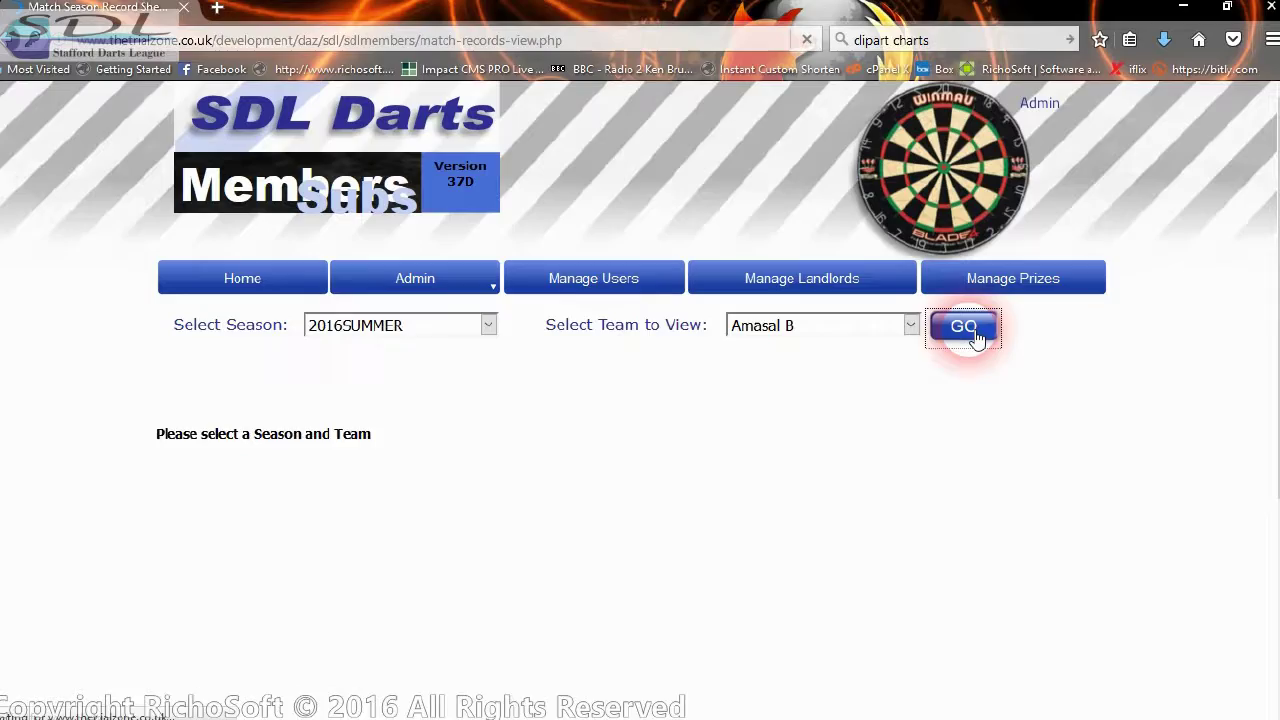
# - Scroll through the Amasal B 2016SUMMER record sheet and back up to the header
pyautogui.scroll(-2, 534, 429)
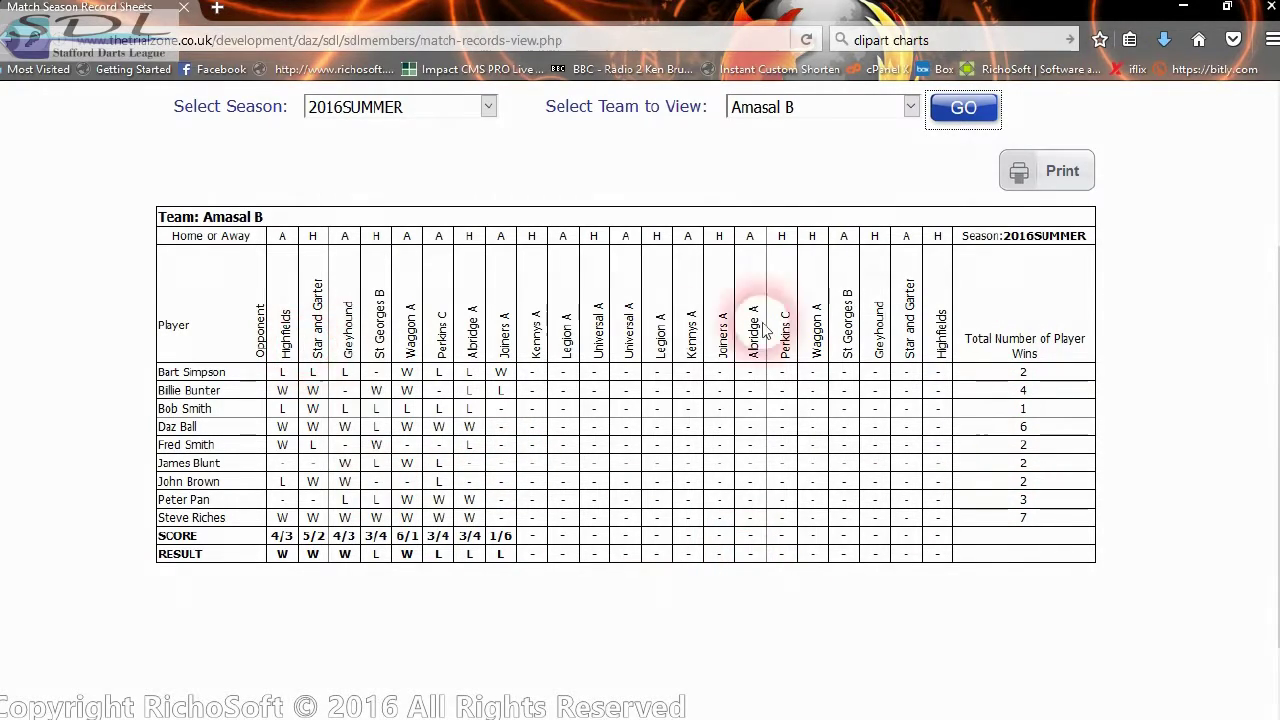
pyautogui.scroll(2, 837, 189)
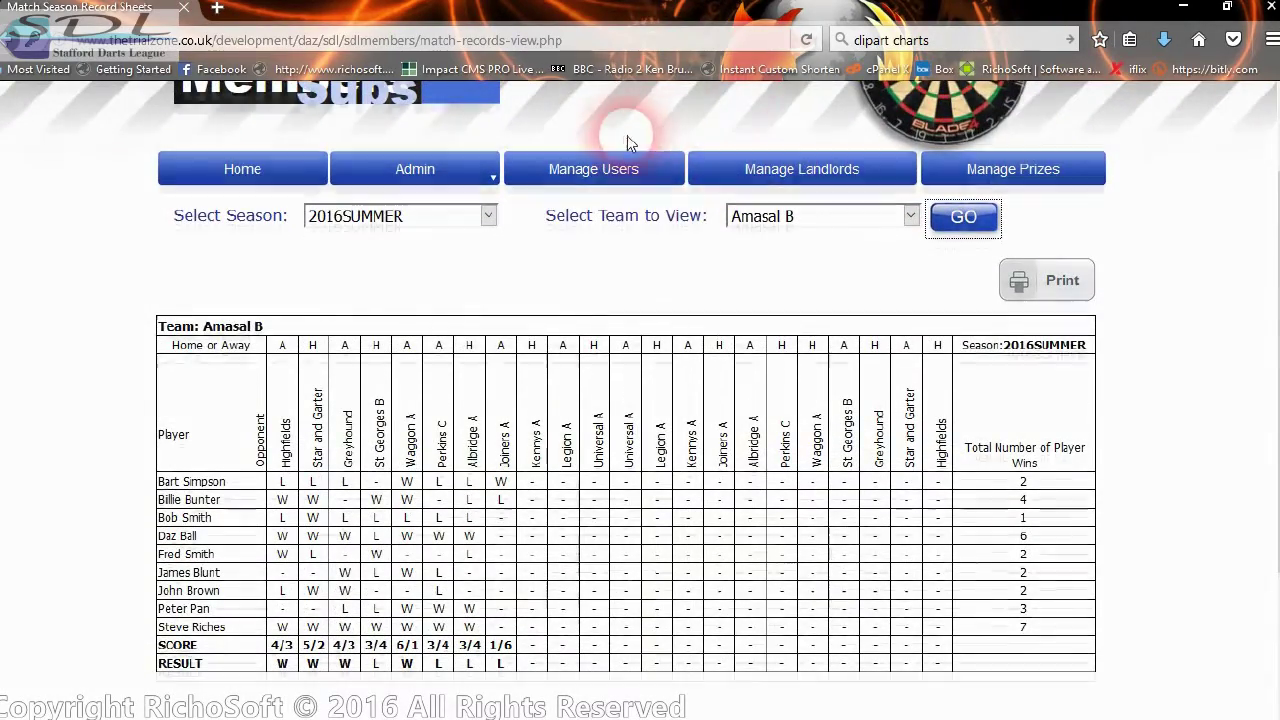
pyautogui.scroll(2, 634, 140)
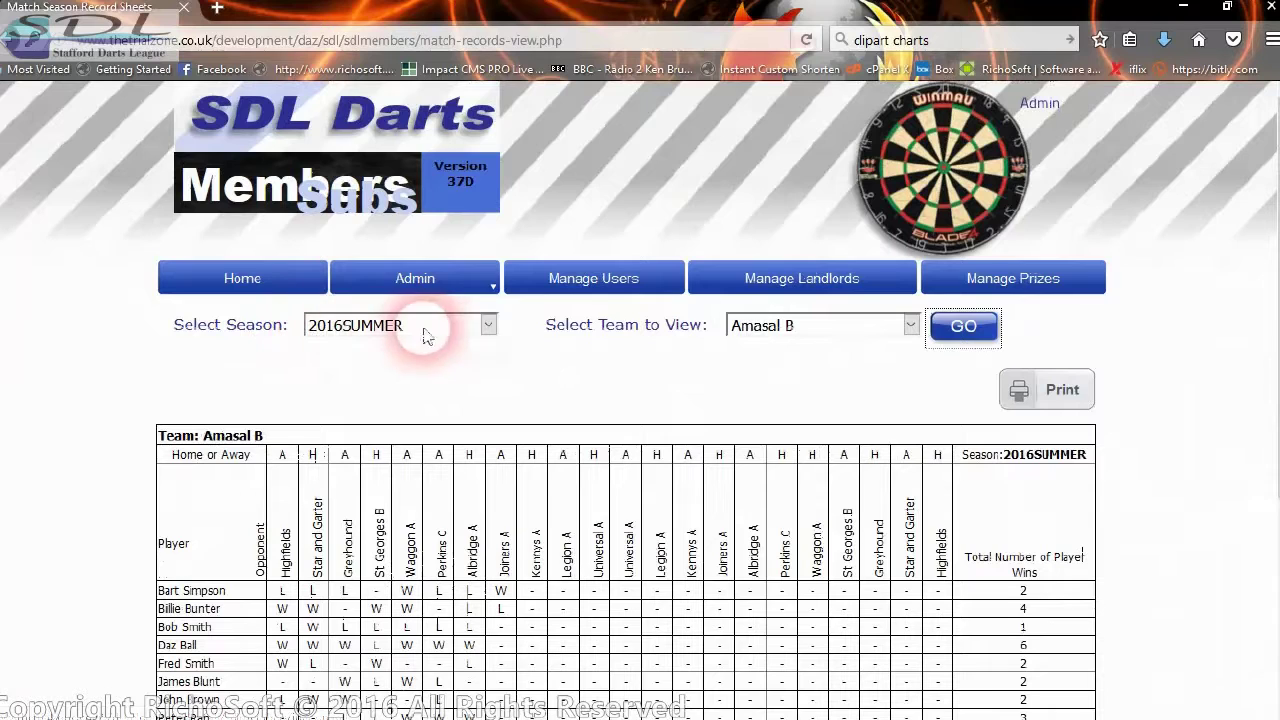
# - Print the Amasal B record sheet via Microsoft XPS Document Writer to a file named testd
pyautogui.click(1040, 390)
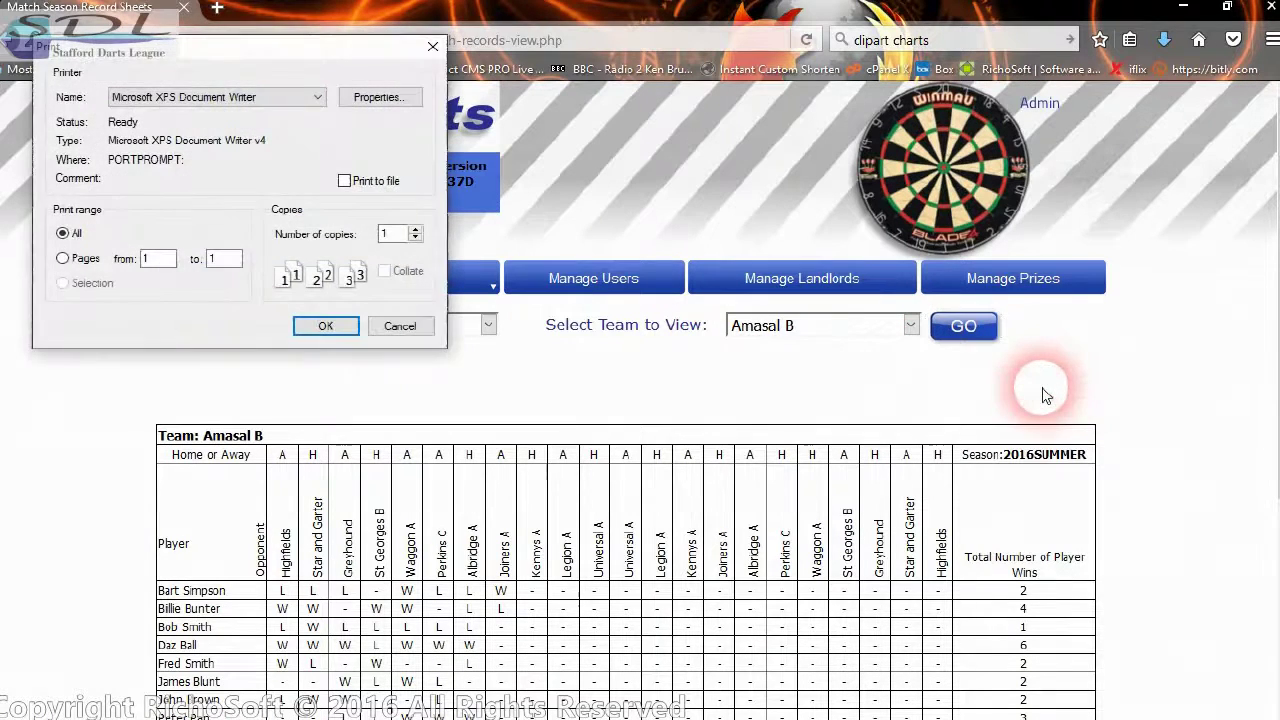
pyautogui.click(325, 326)
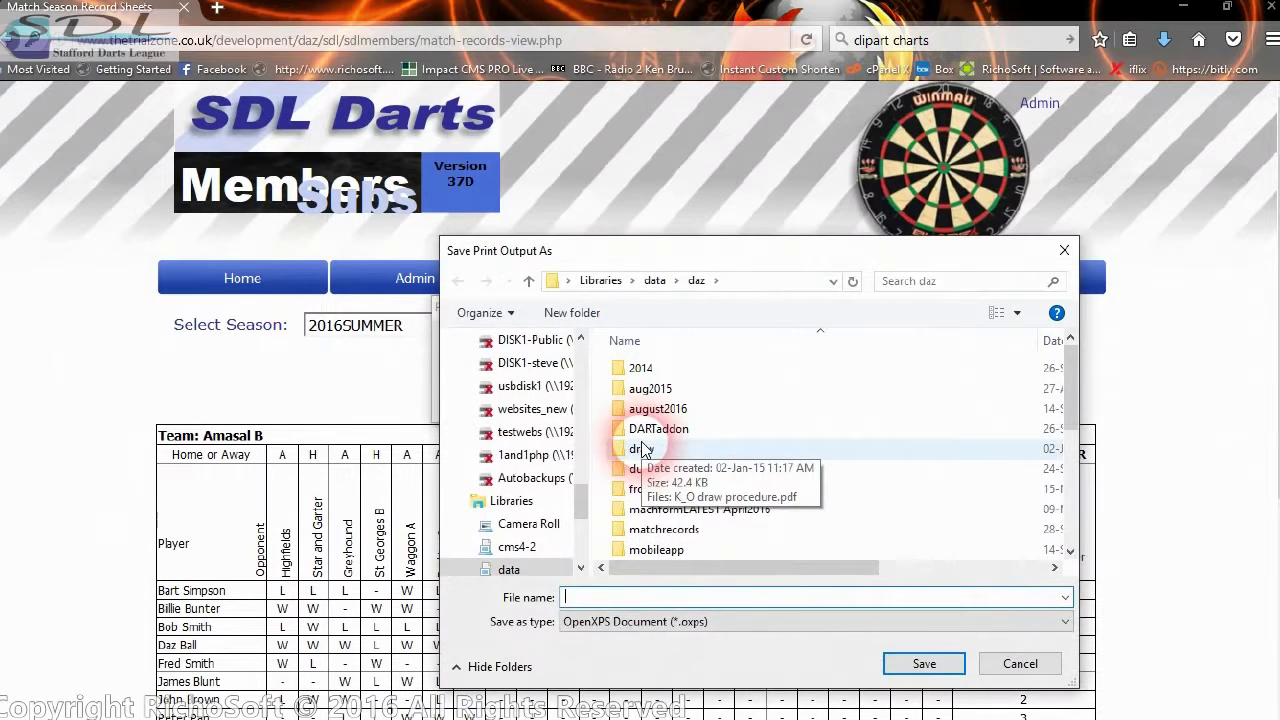
pyautogui.click(598, 598)
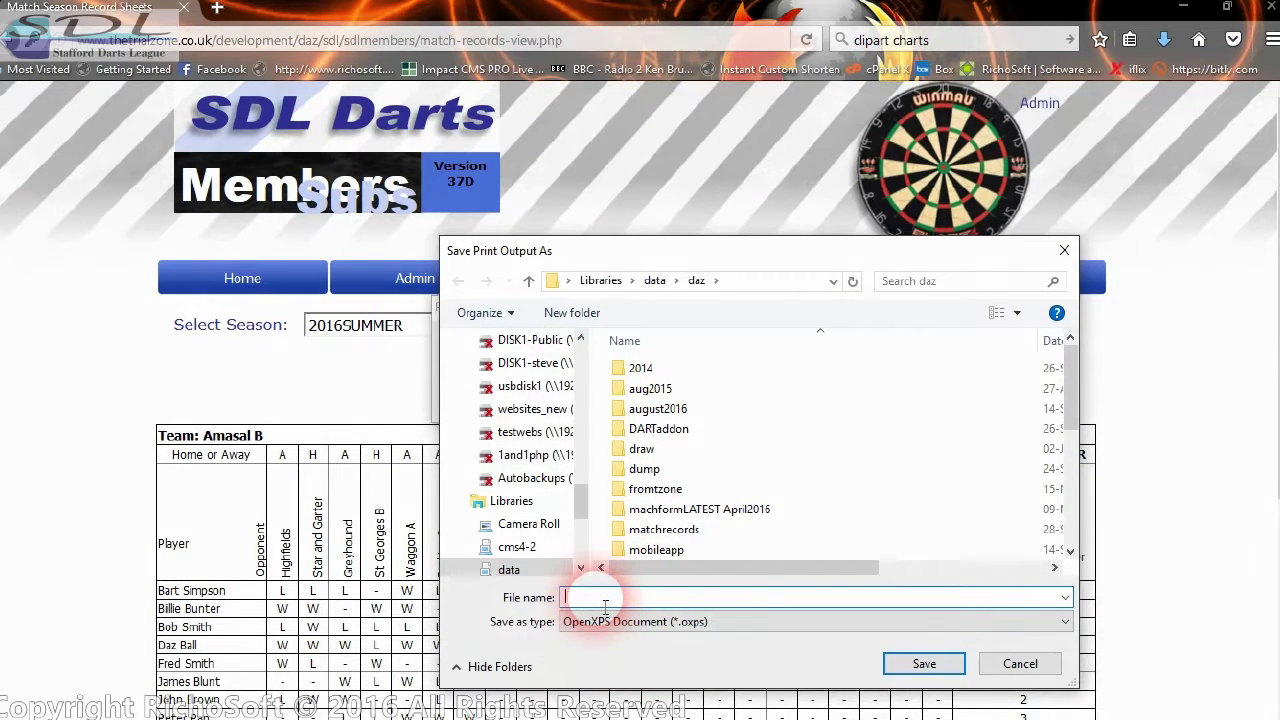
pyautogui.write('test')
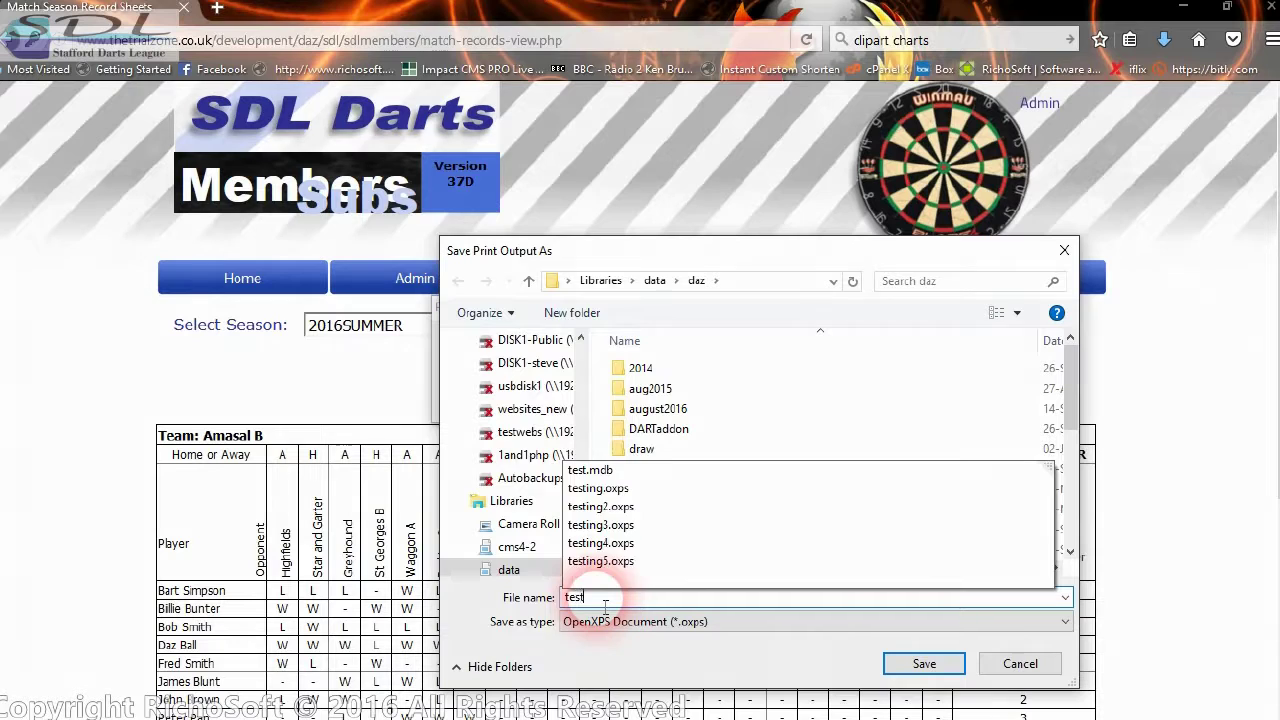
pyautogui.write('d')
pyautogui.press('Return')
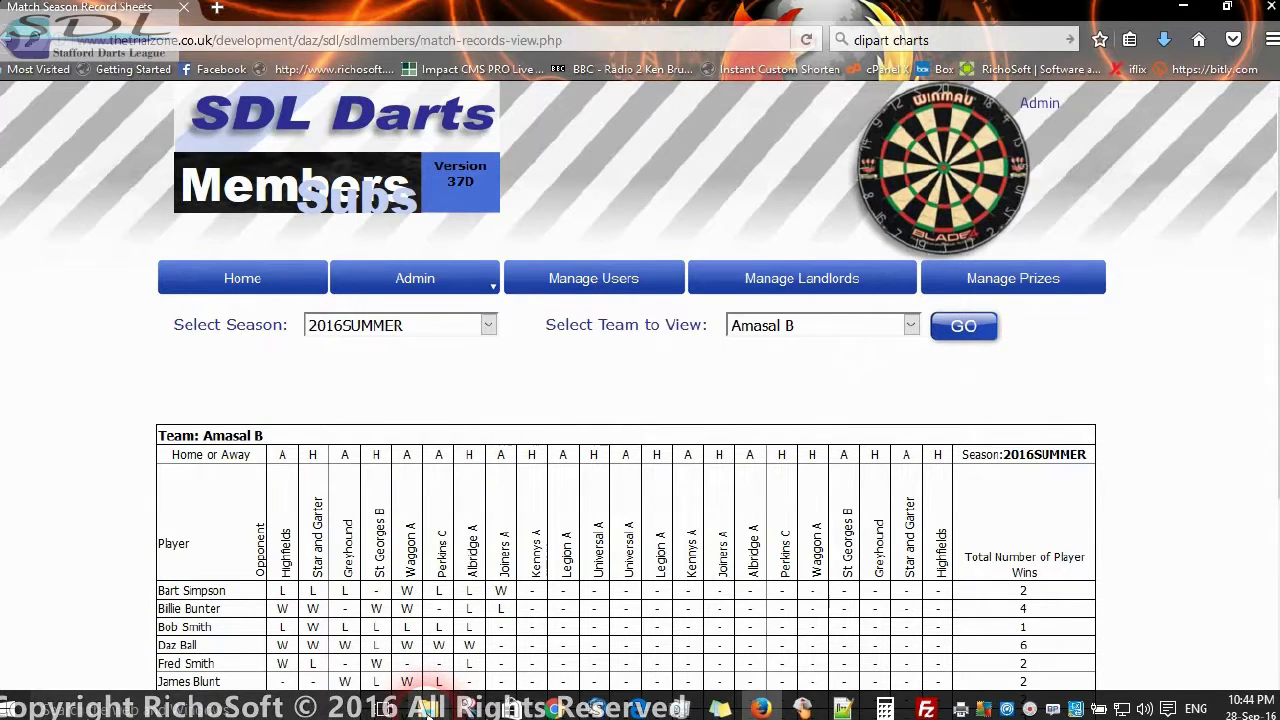
# - In File Explorer, browse to the daz folder in the data library and preview testd.oxps
pyautogui.click(427, 708)
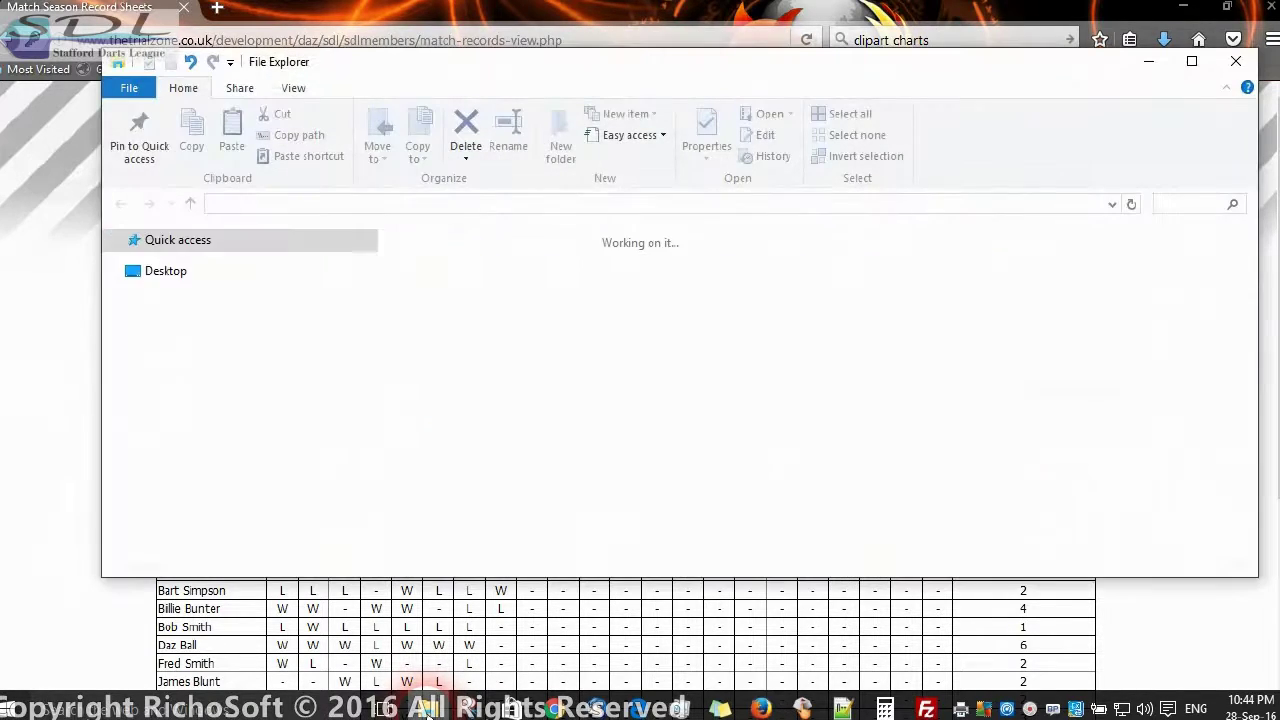
pyautogui.doubleClick(425, 510)
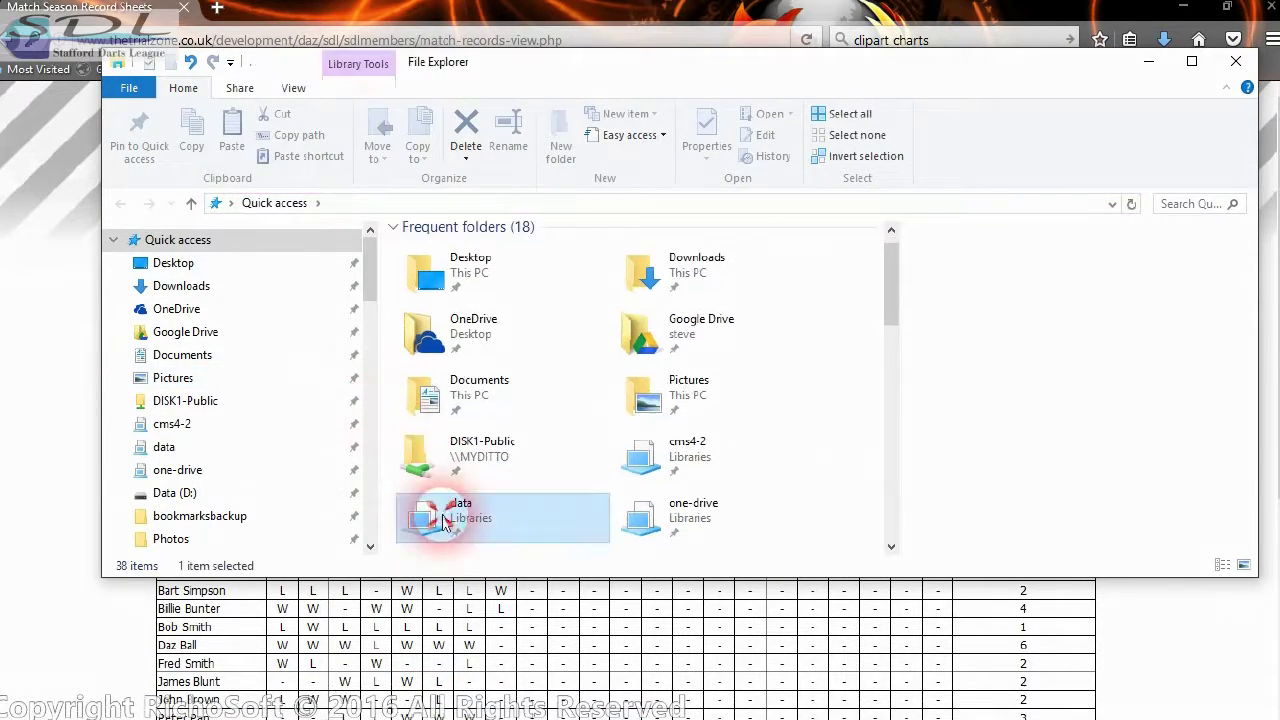
pyautogui.scroll(-1, 449, 515)
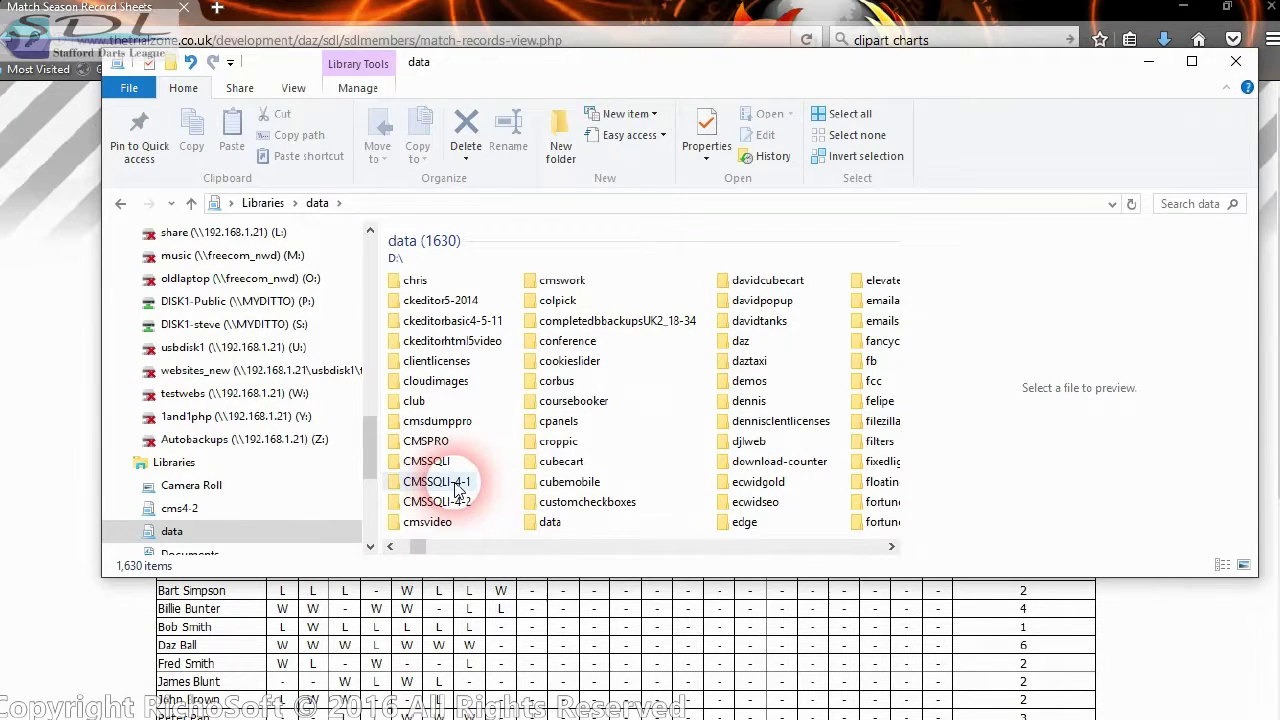
pyautogui.click(740, 342)
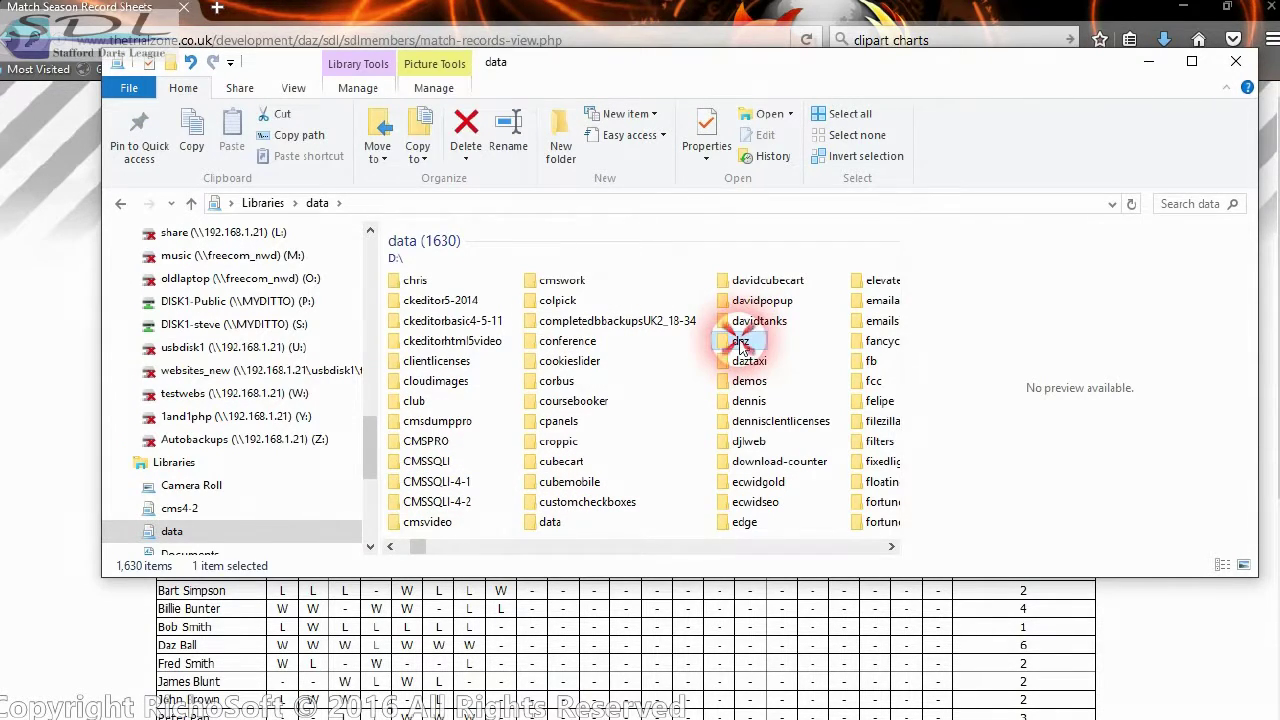
pyautogui.doubleClick(740, 342)
pyautogui.scroll(-3, 688, 460)
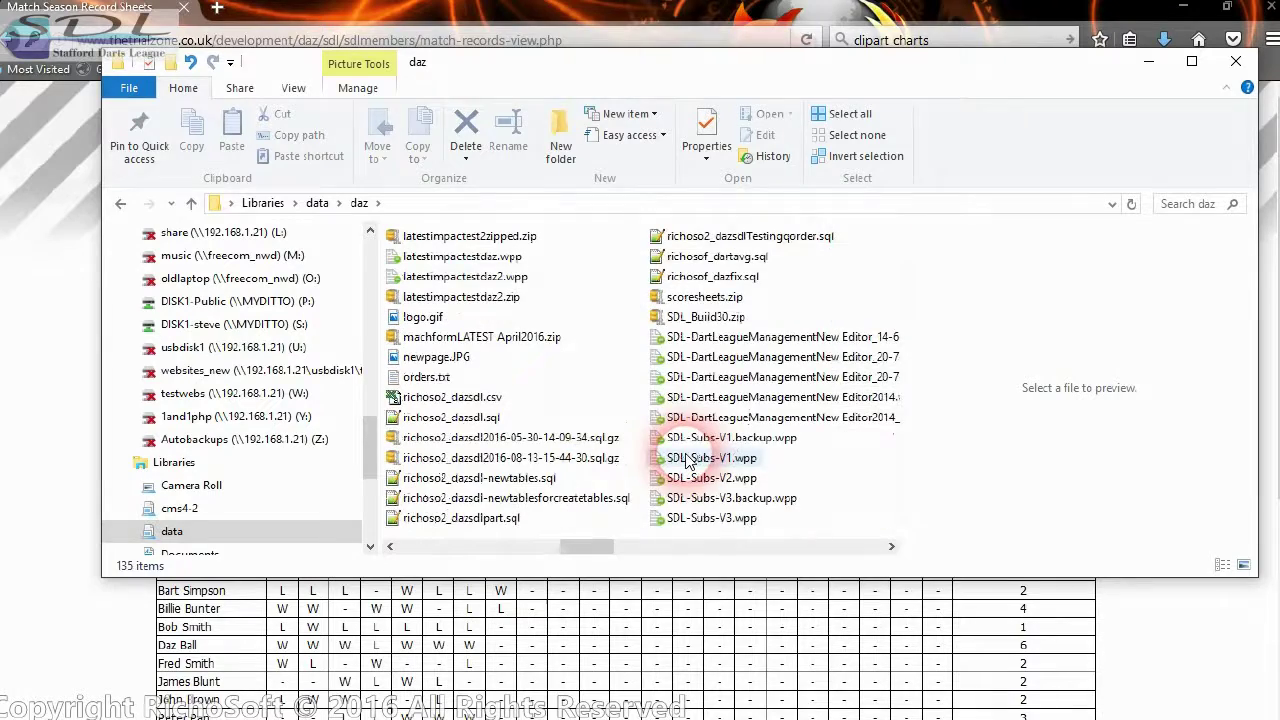
pyautogui.scroll(-4, 688, 460)
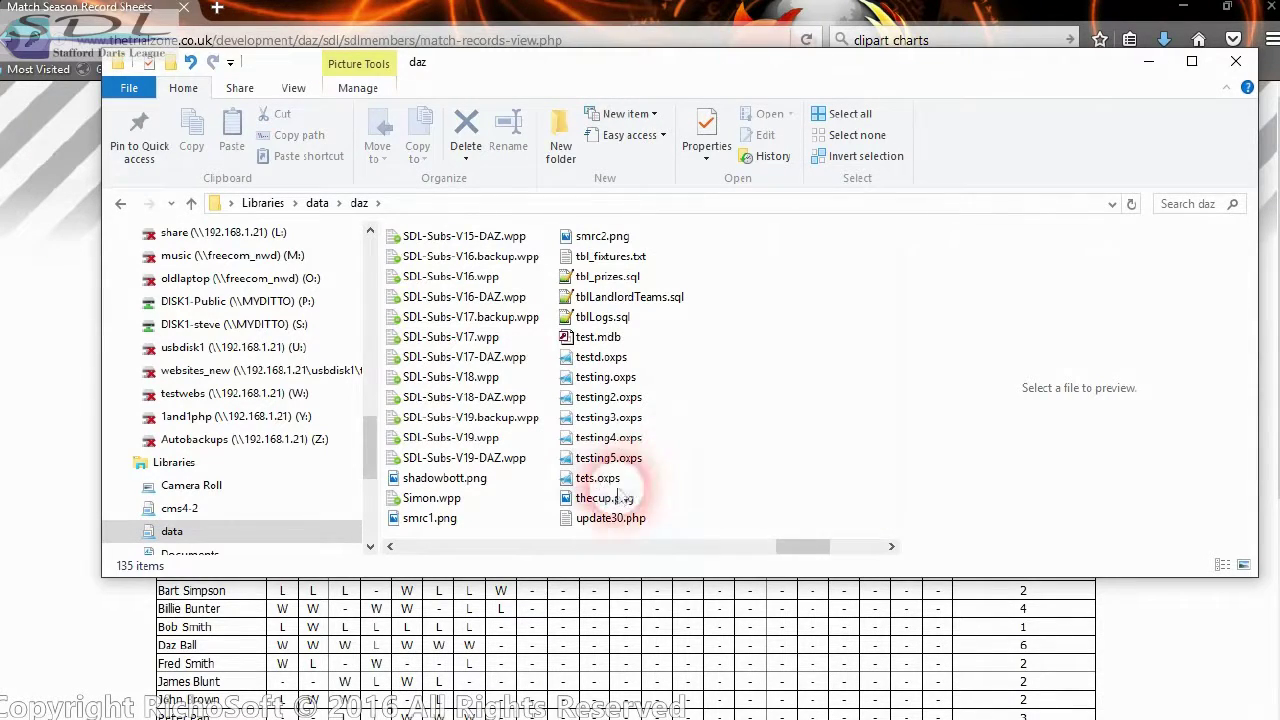
pyautogui.click(604, 358)
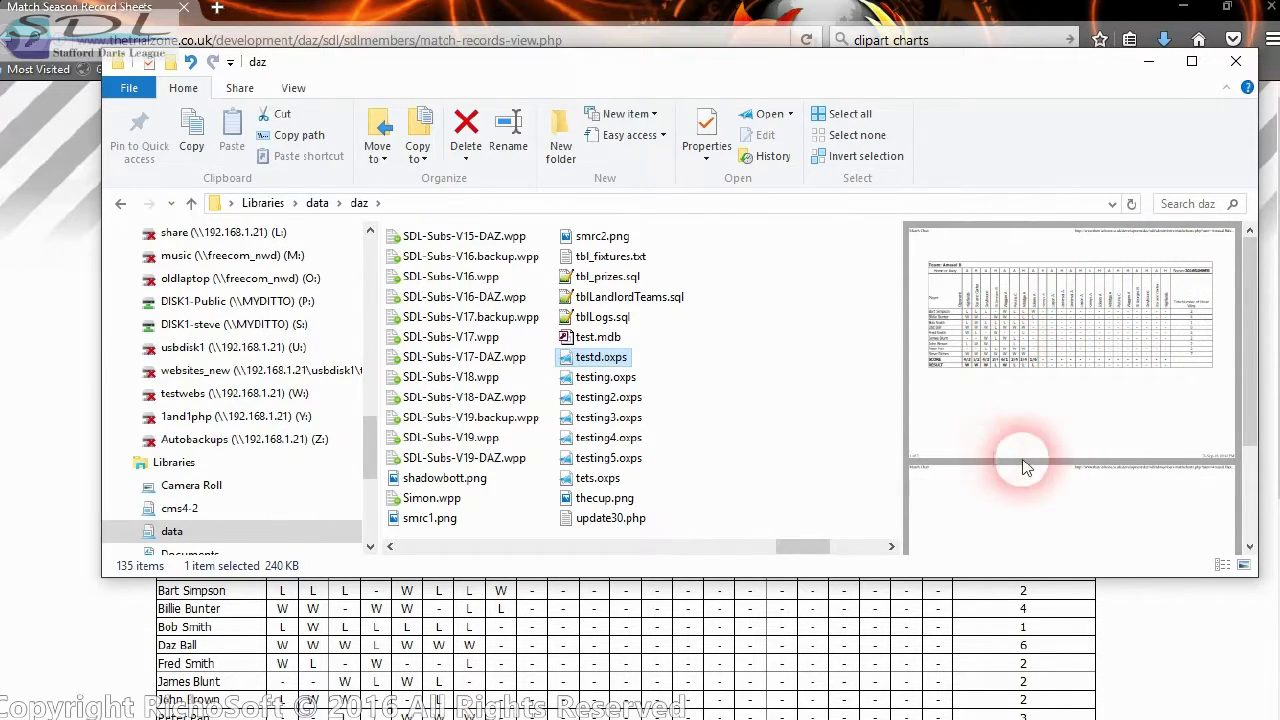
# - View testd.oxps maximized in XPS Viewer, then close the viewer and the File Explorer window
pyautogui.rightClick(614, 358)
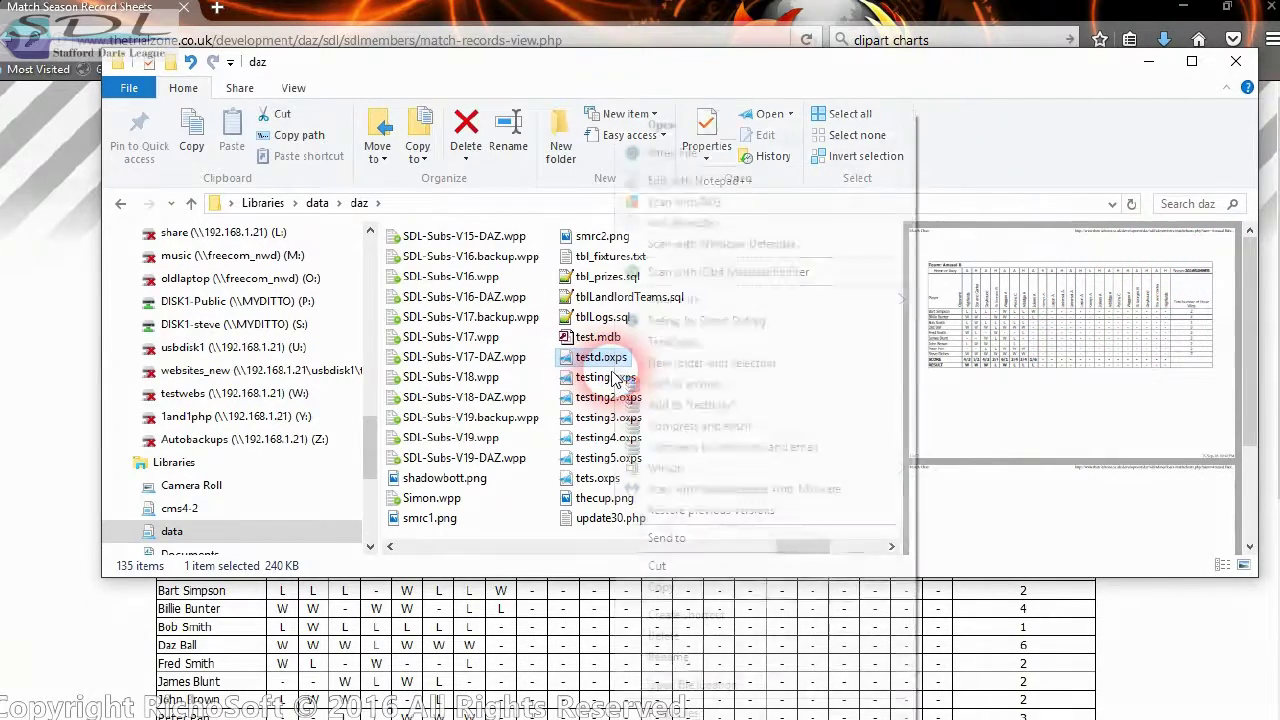
pyautogui.moveTo(696, 300)
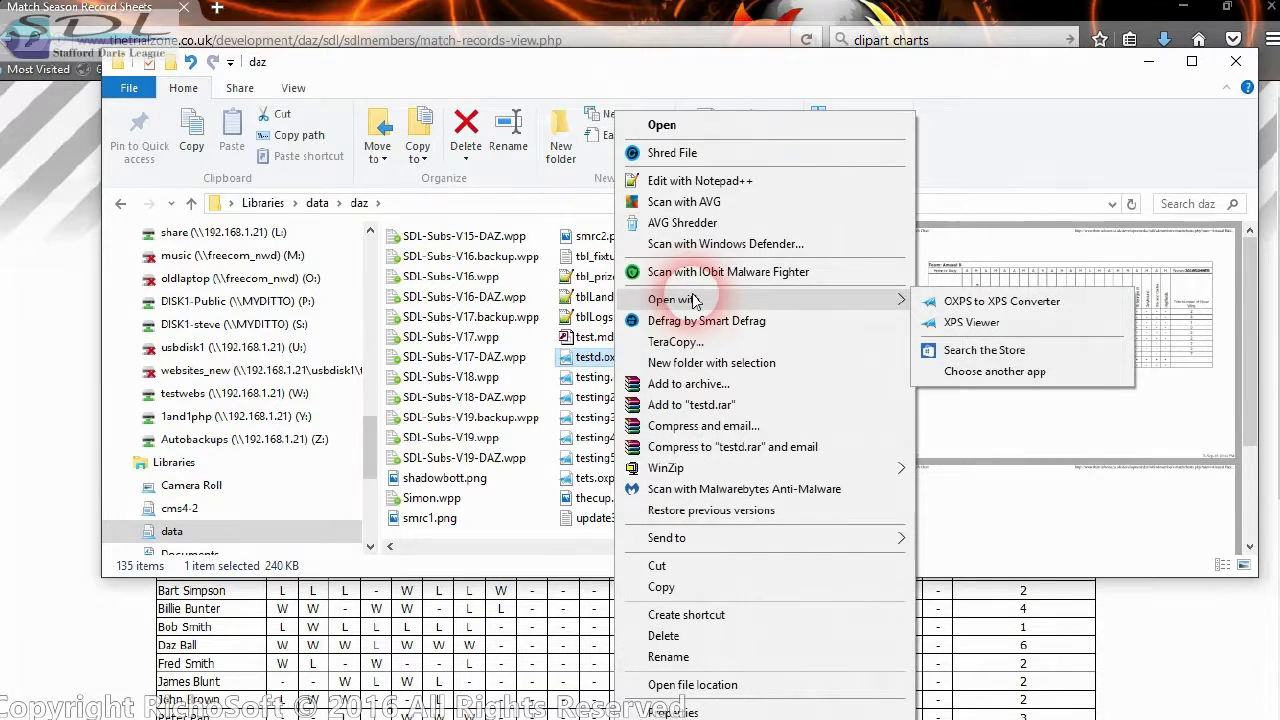
pyautogui.click(940, 308)
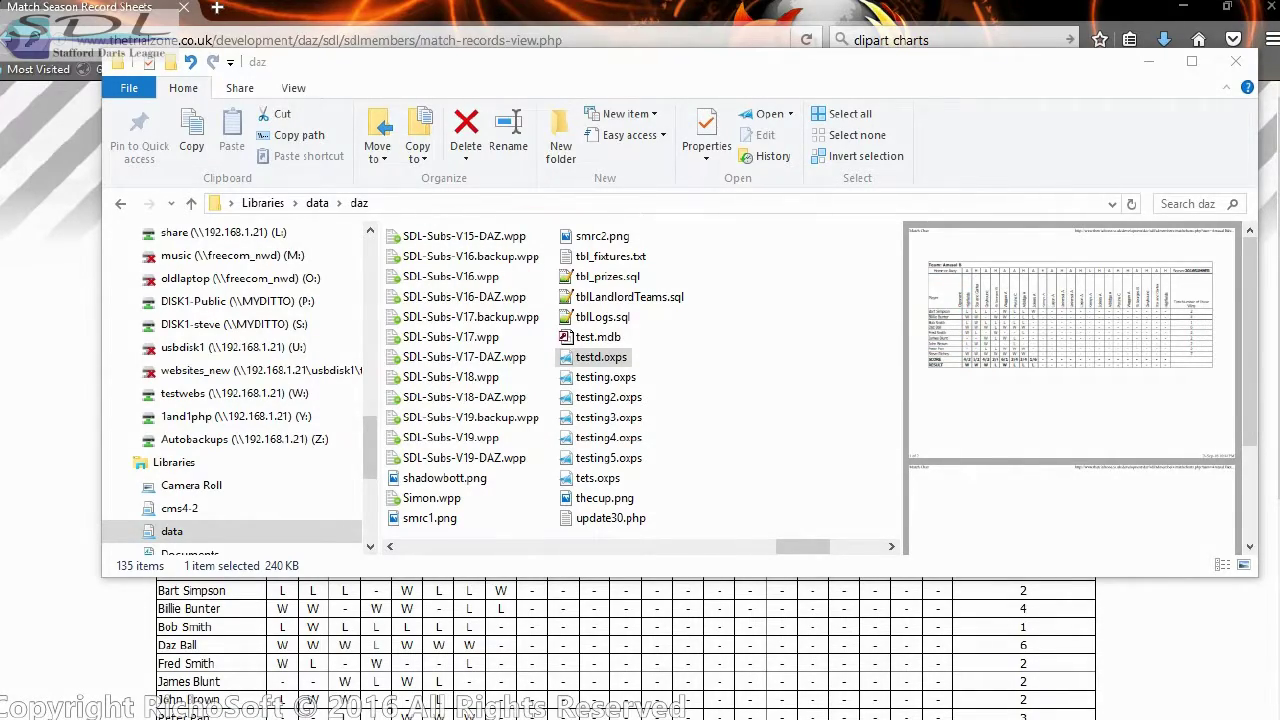
pyautogui.moveTo(843, 453); pyautogui.dragTo(750, 75)
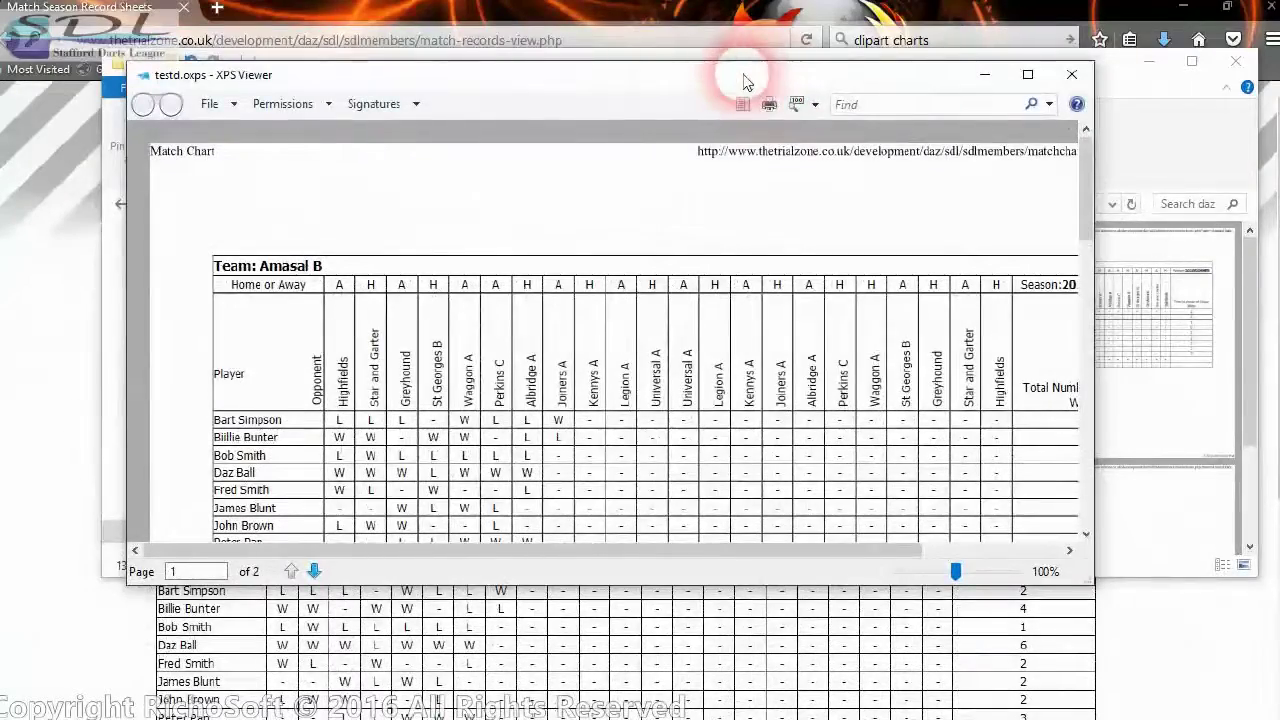
pyautogui.doubleClick(745, 80)
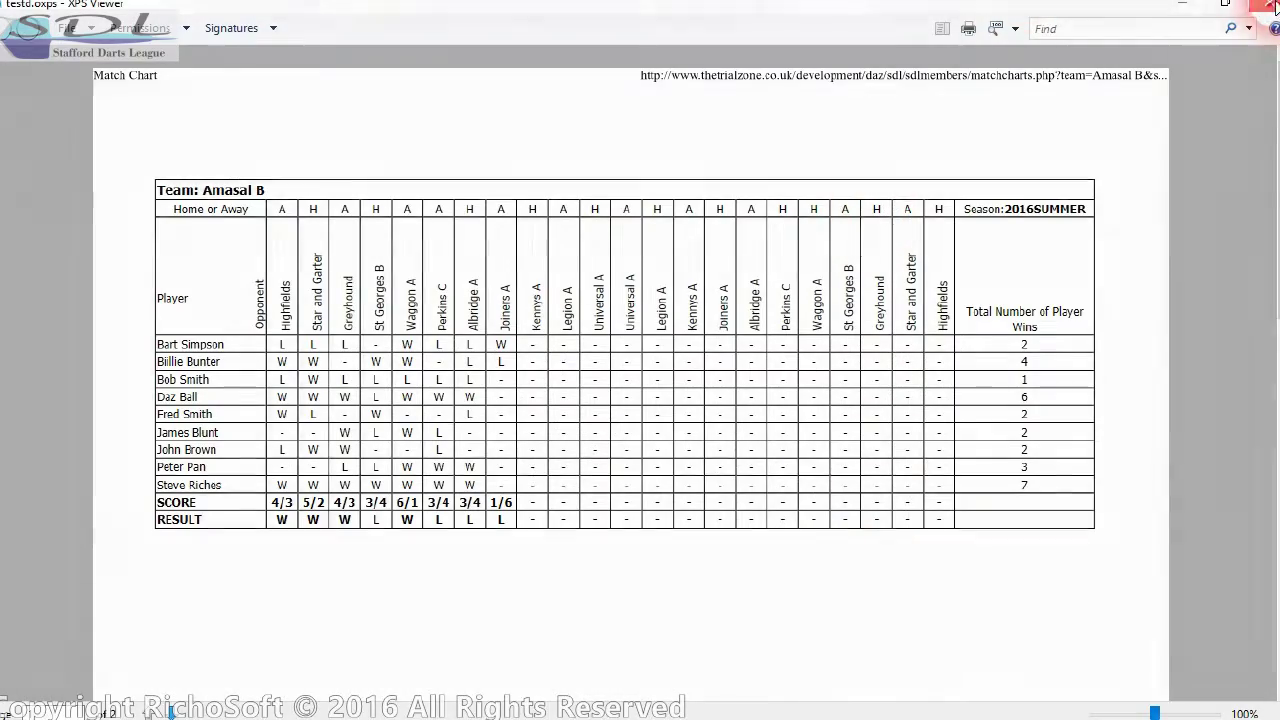
pyautogui.click(1266, 6)
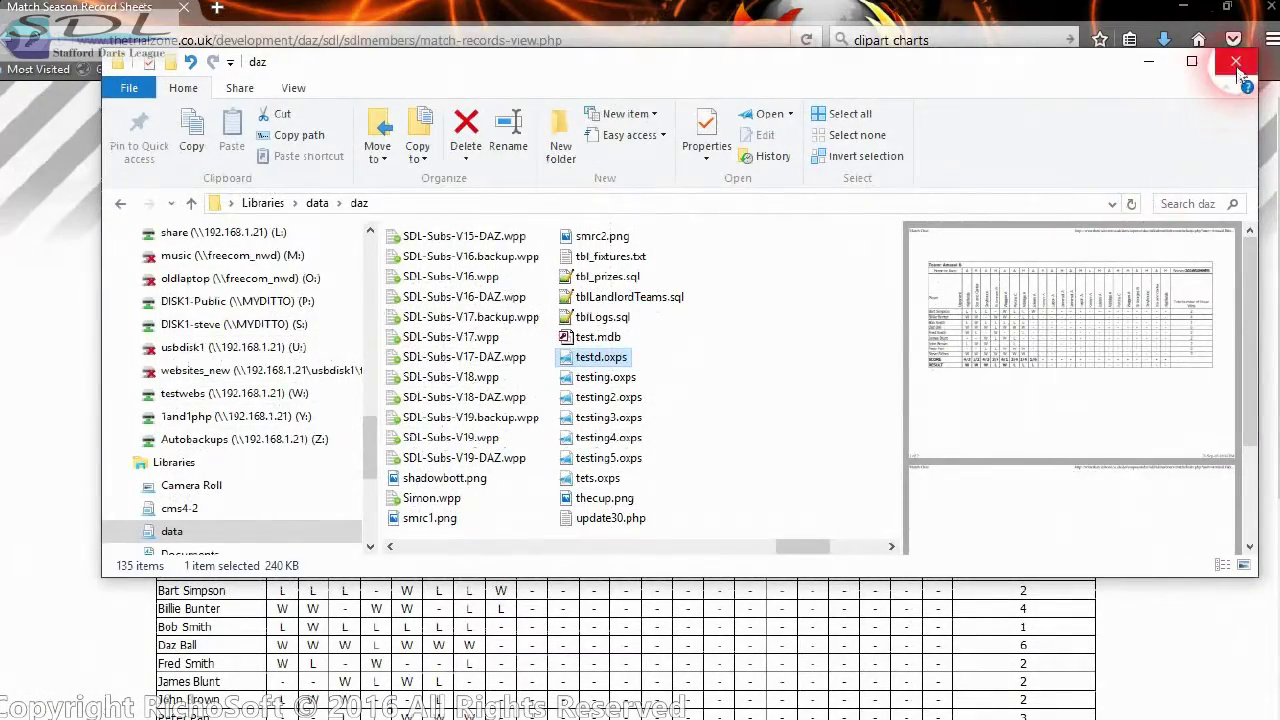
pyautogui.click(1235, 61)
pyautogui.scroll(-3, 850, 378)
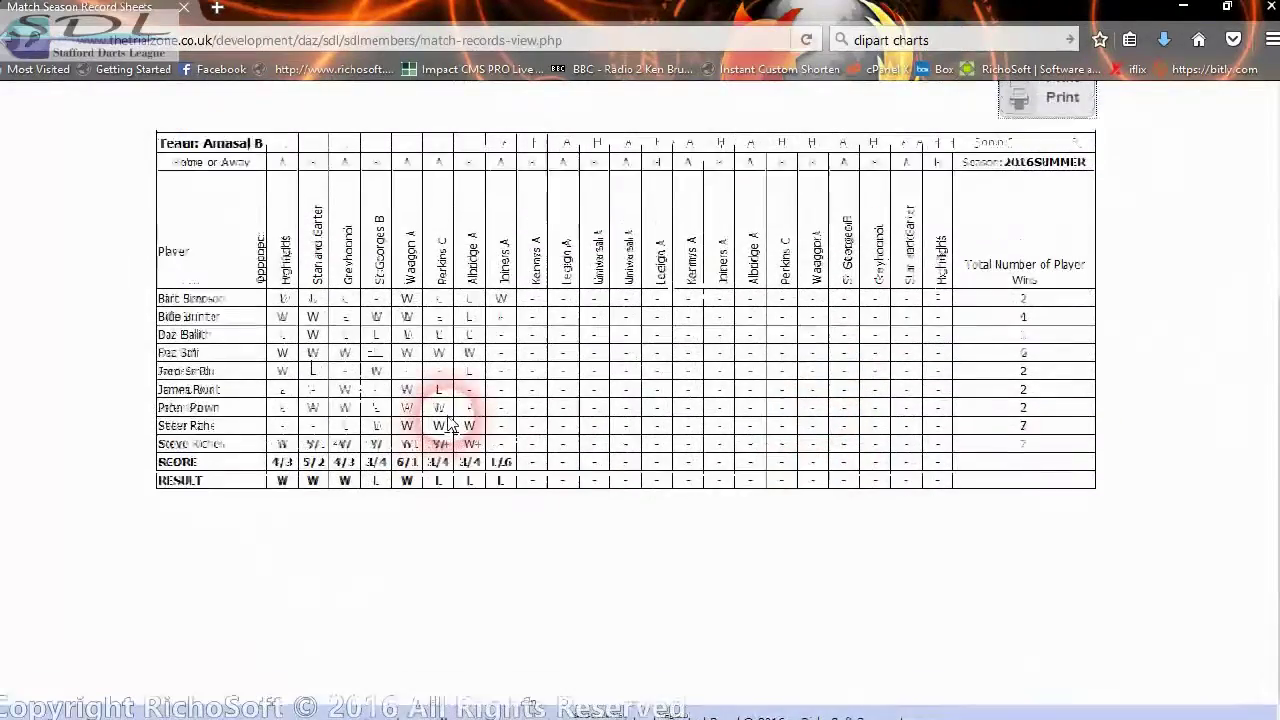
pyautogui.scroll(3, 434, 423)
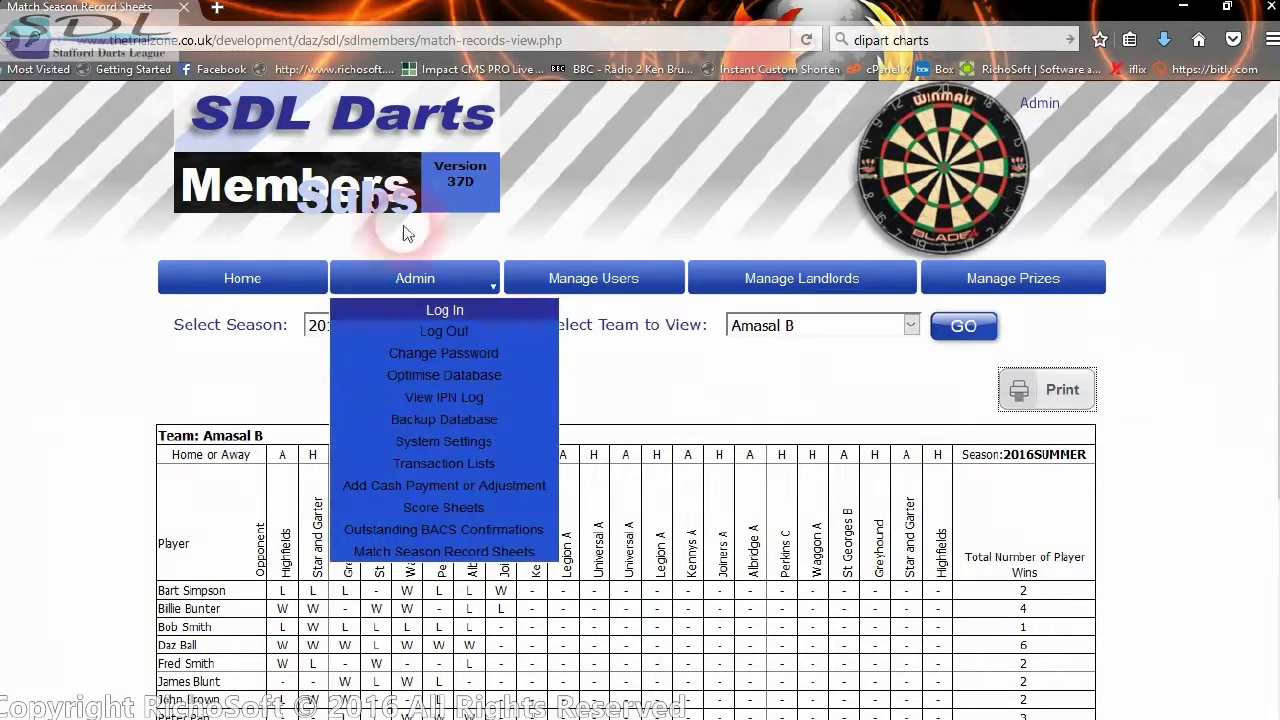
pyautogui.scroll(-3, 1168, 408)
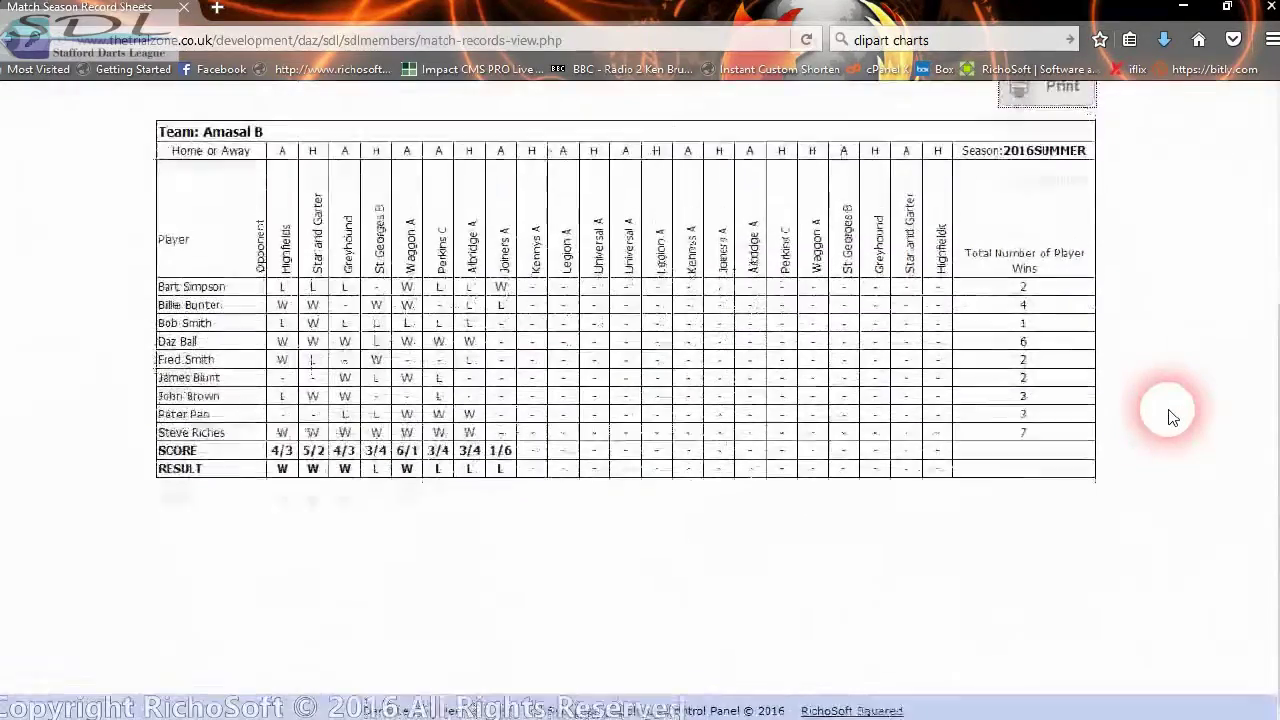
pyautogui.scroll(3, 1168, 414)
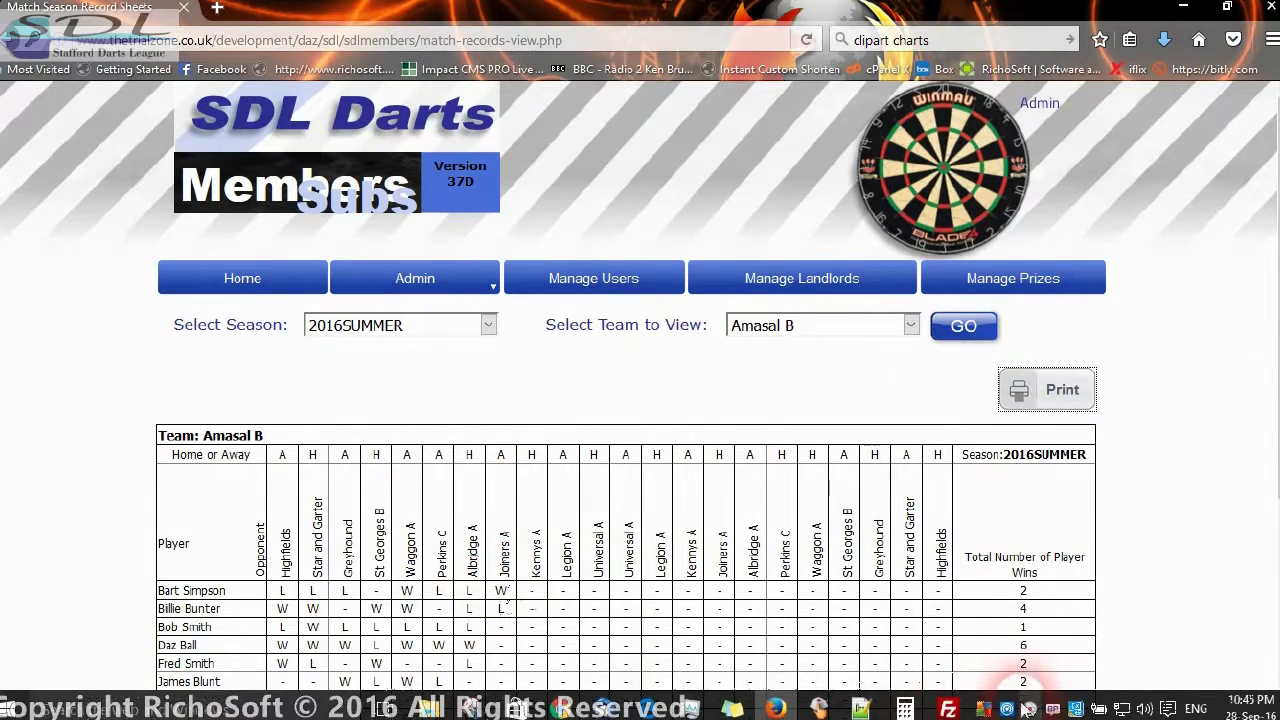
pyautogui.rightClick(1028, 708)
pyautogui.click(1086, 551)
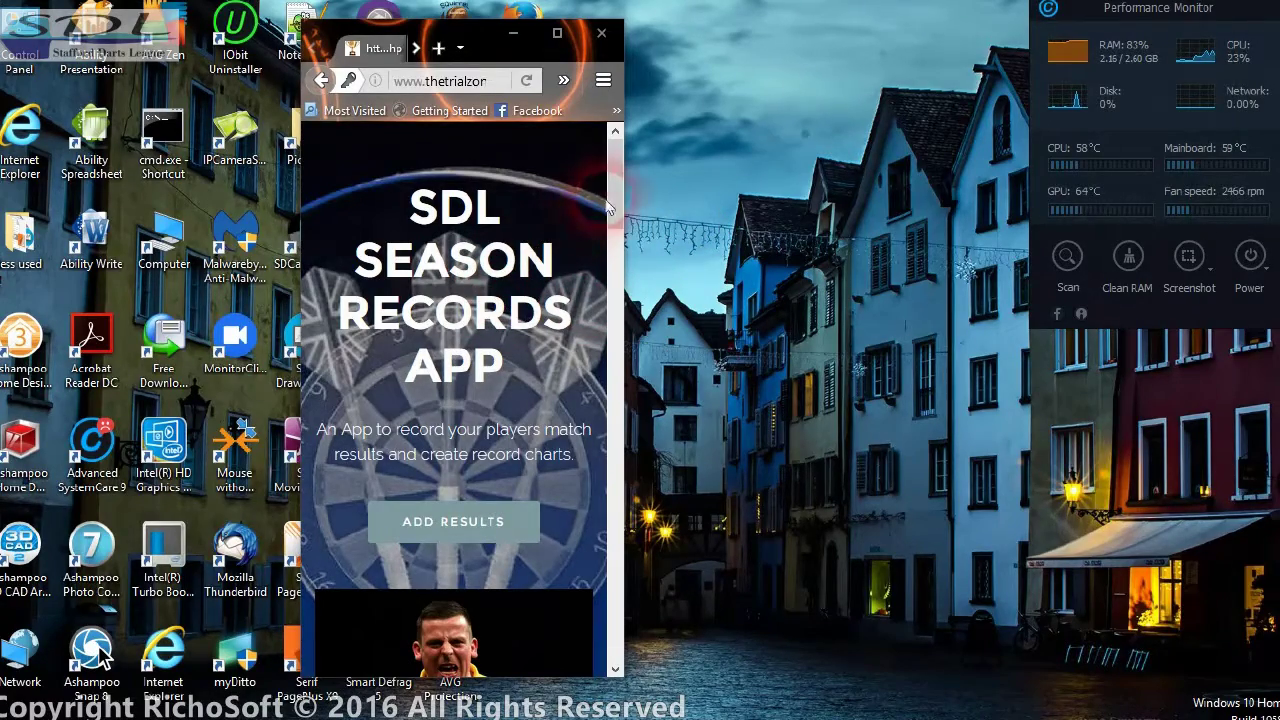
# - Open the Enter Match Results form and choose season 2016SUMMER
pyautogui.moveTo(622, 183); pyautogui.dragTo(619, 250)
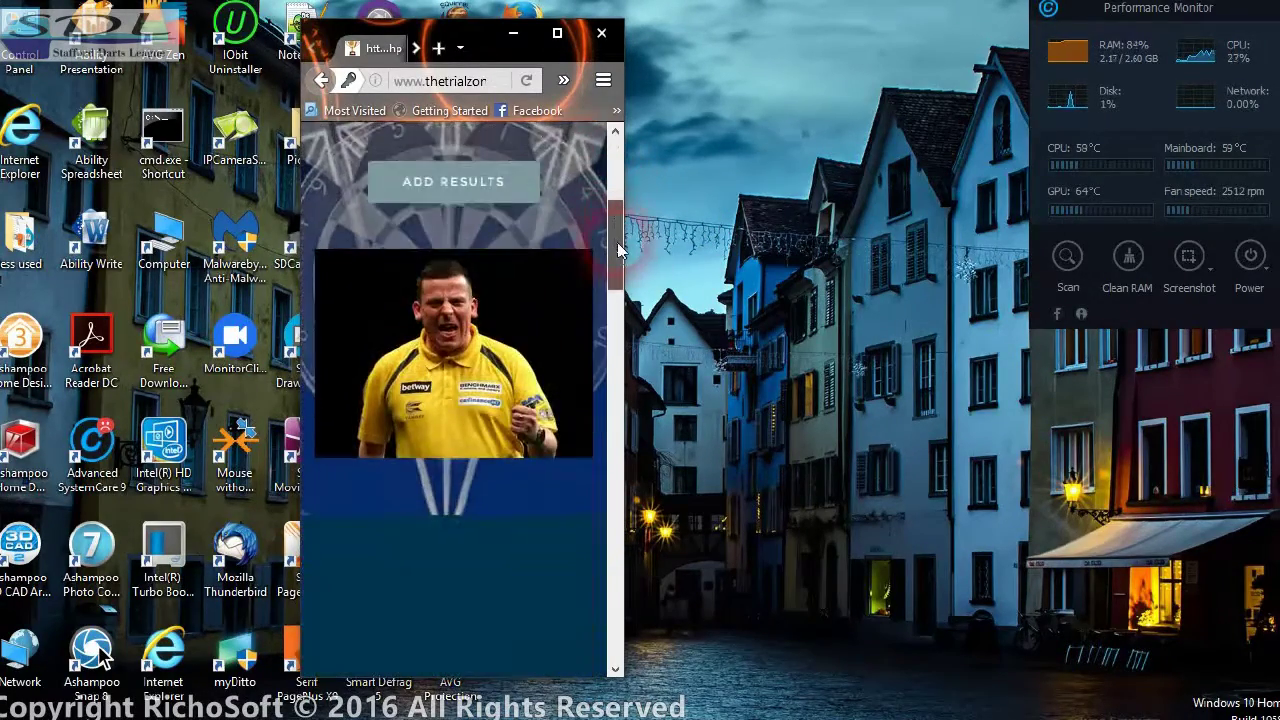
pyautogui.click(535, 198)
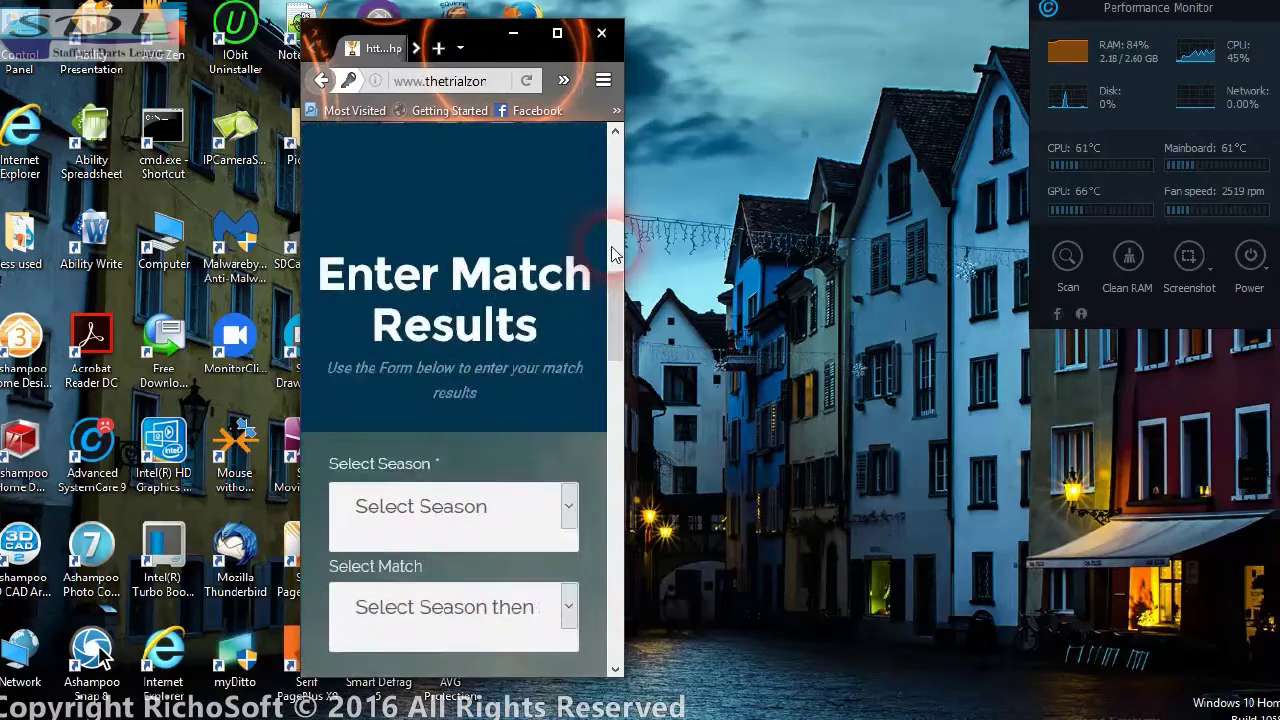
pyautogui.moveTo(622, 290); pyautogui.dragTo(607, 378)
pyautogui.click(443, 200)
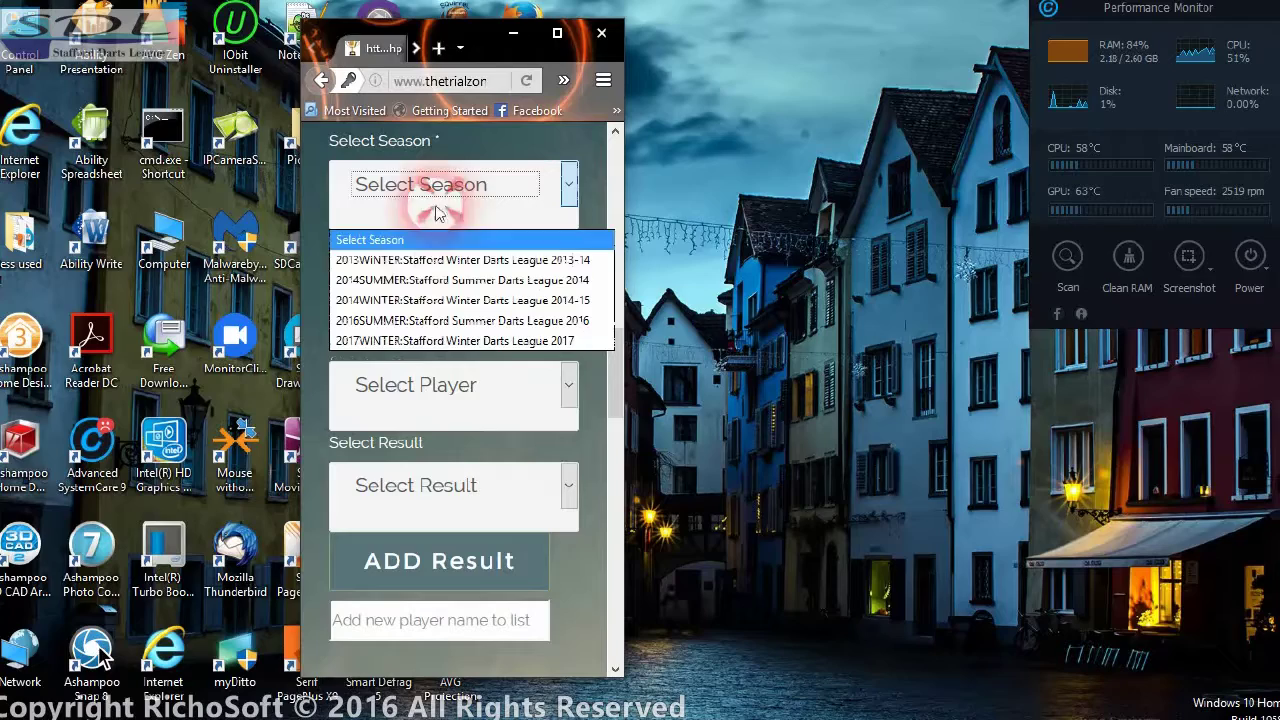
pyautogui.click(378, 322)
# - Select match 1, Staffs Bull B vs Albridge Boys, replacing the initial pick of match 3
pyautogui.click(386, 289)
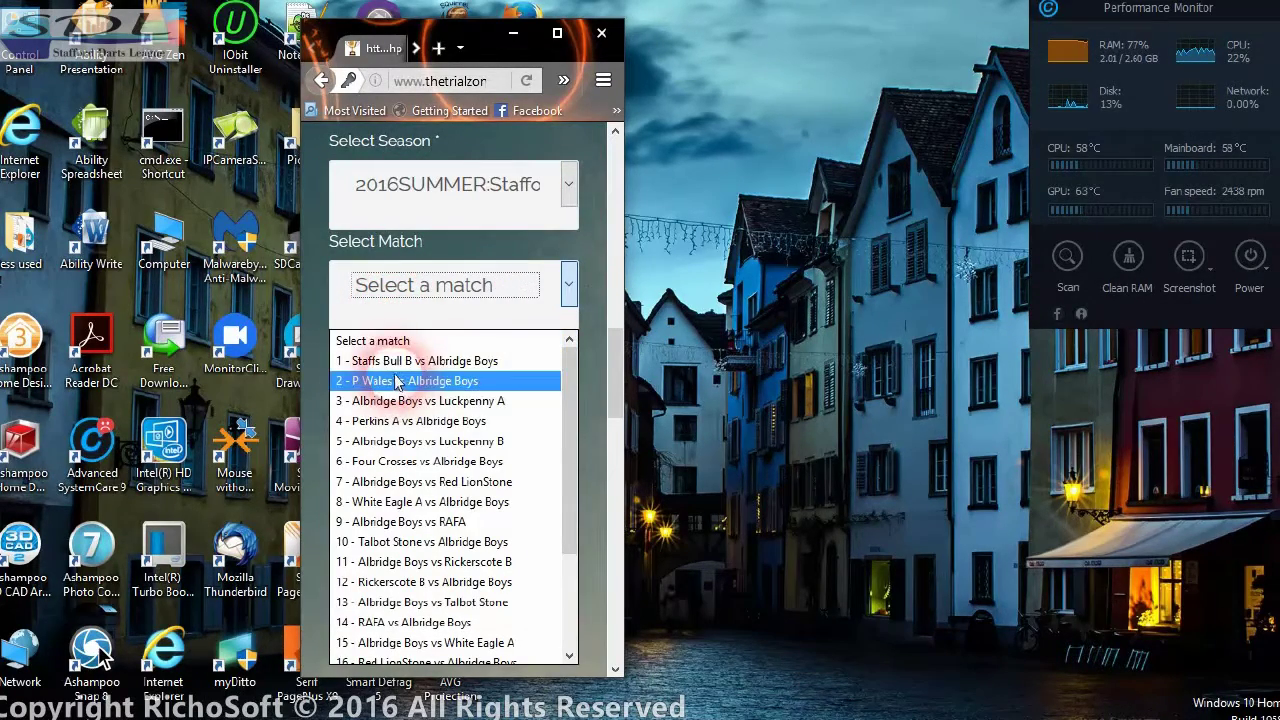
pyautogui.click(397, 401)
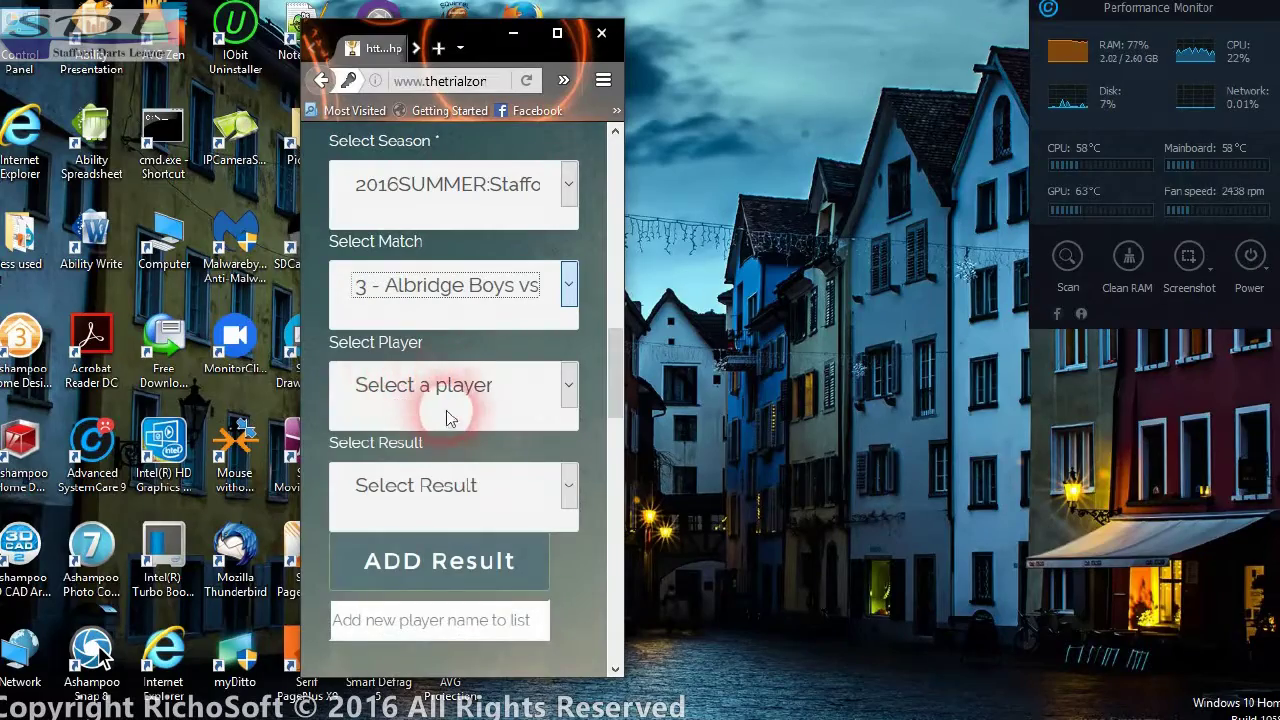
pyautogui.scroll(-5, 531, 400)
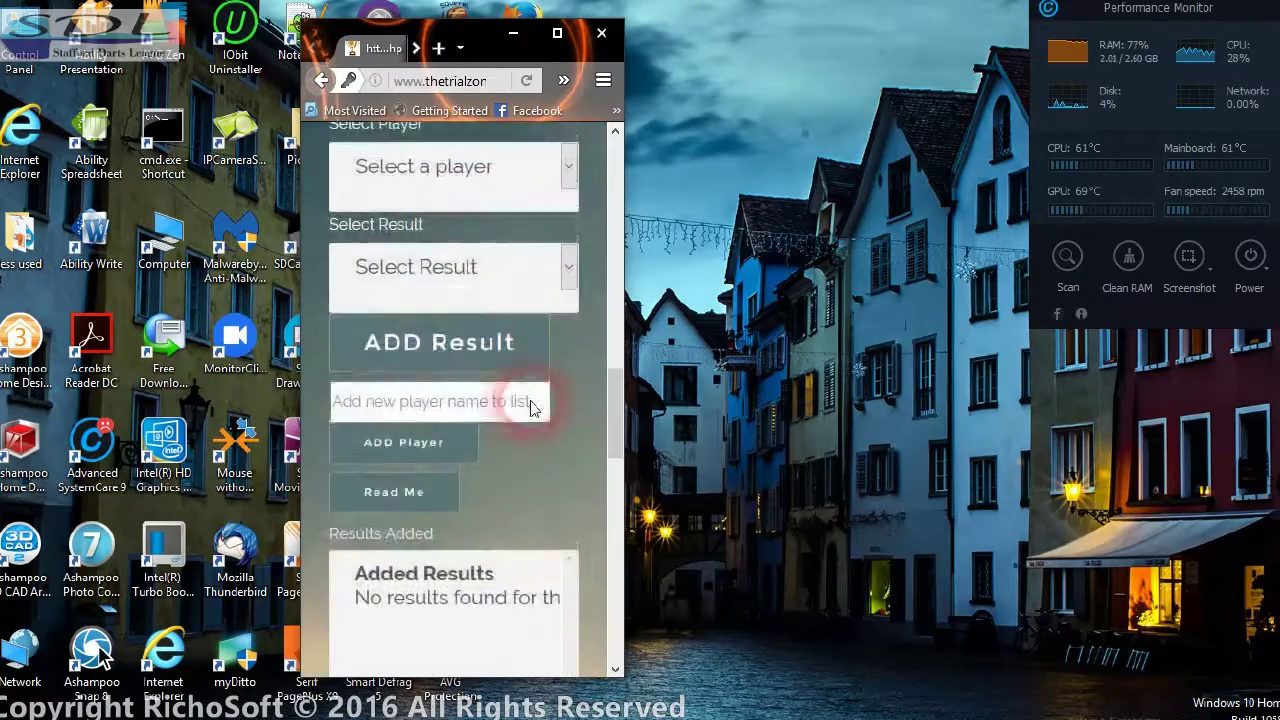
pyautogui.scroll(2, 486, 458)
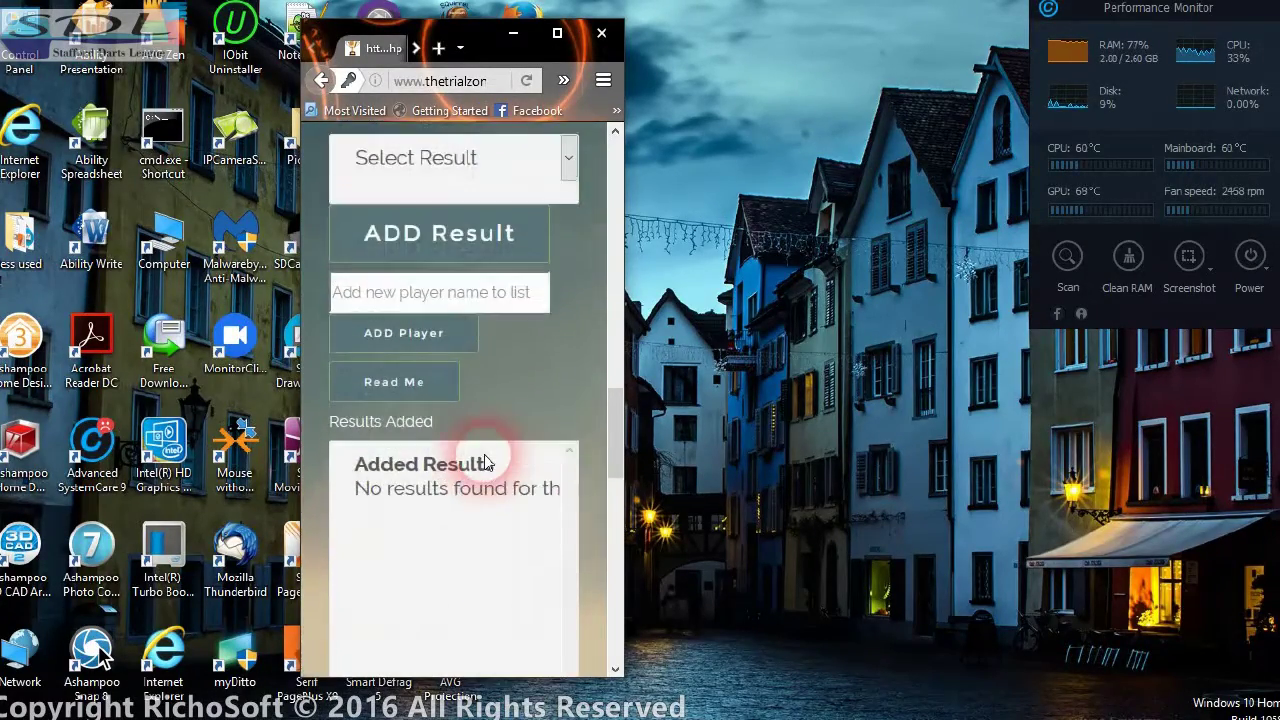
pyautogui.scroll(5, 458, 467)
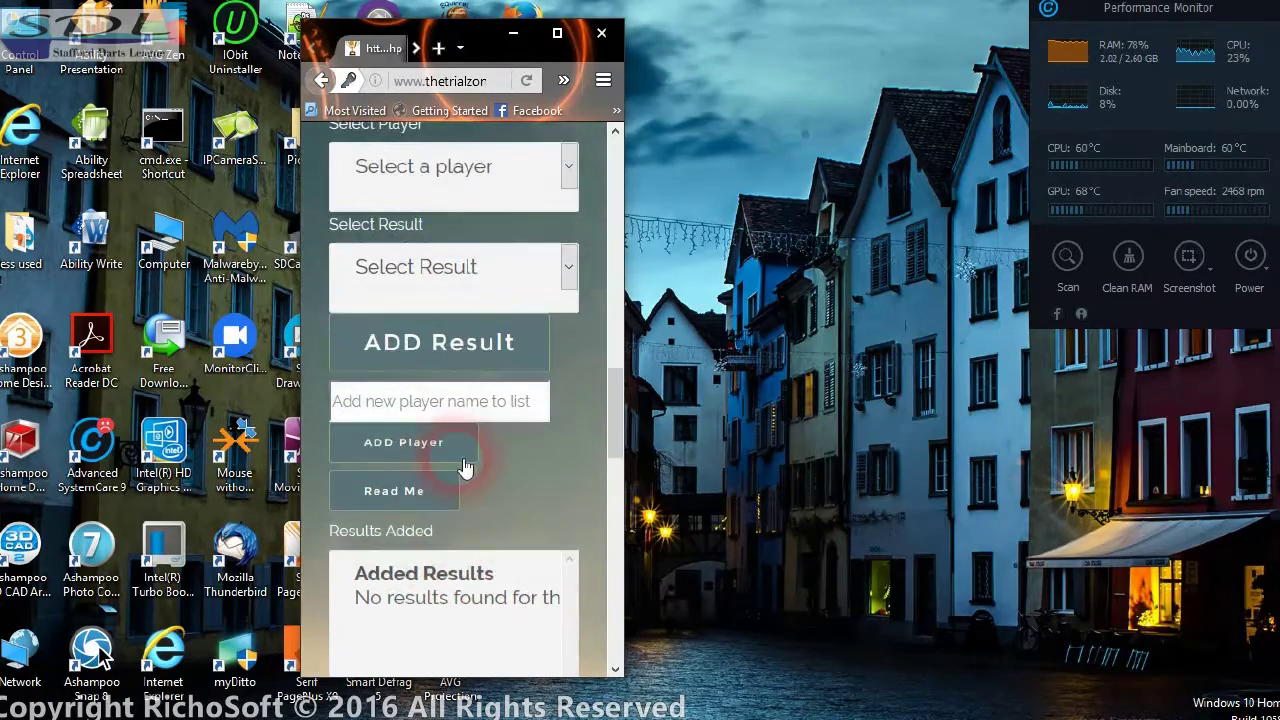
pyautogui.click(463, 404)
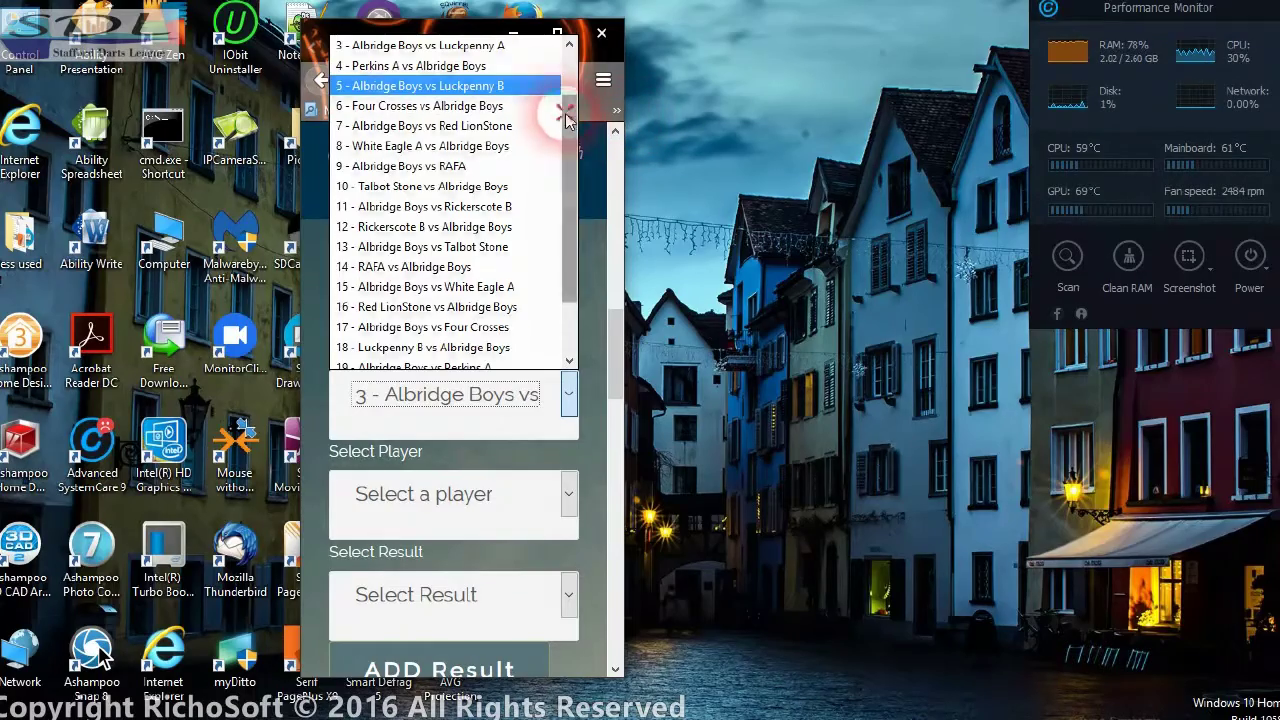
pyautogui.scroll(1, 450, 100)
pyautogui.click(430, 57)
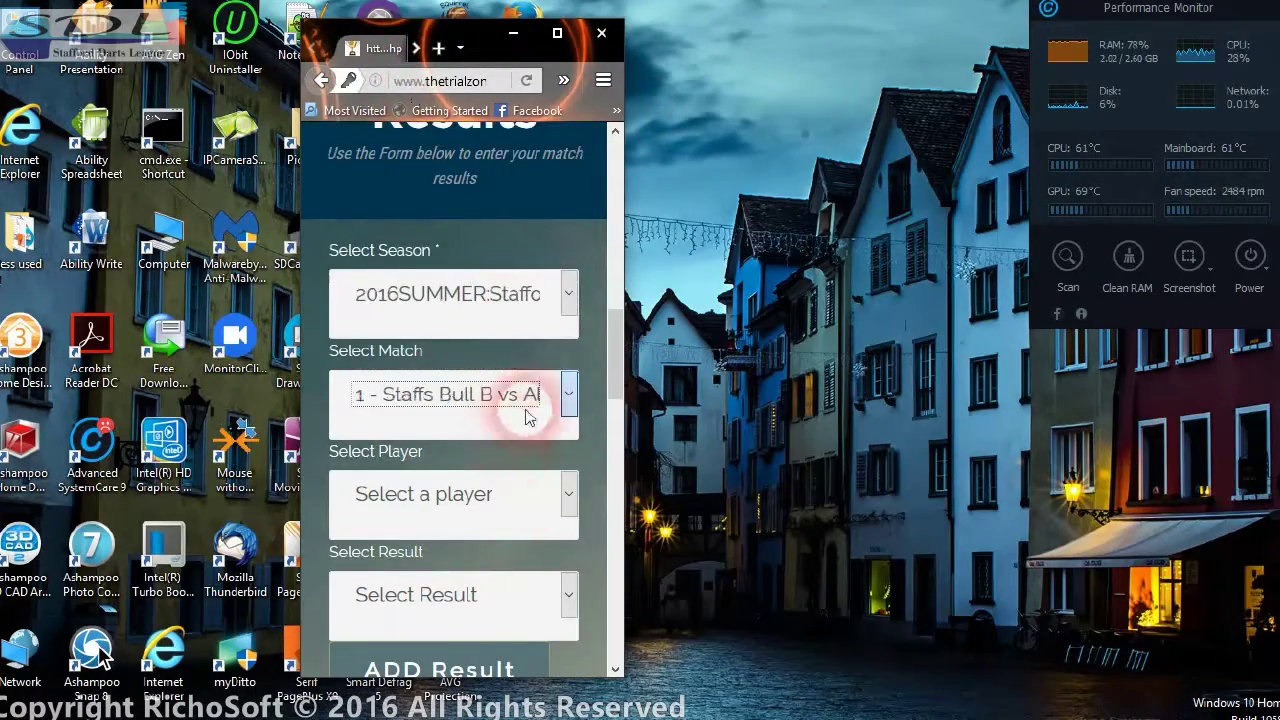
pyautogui.scroll(-5, 530, 418)
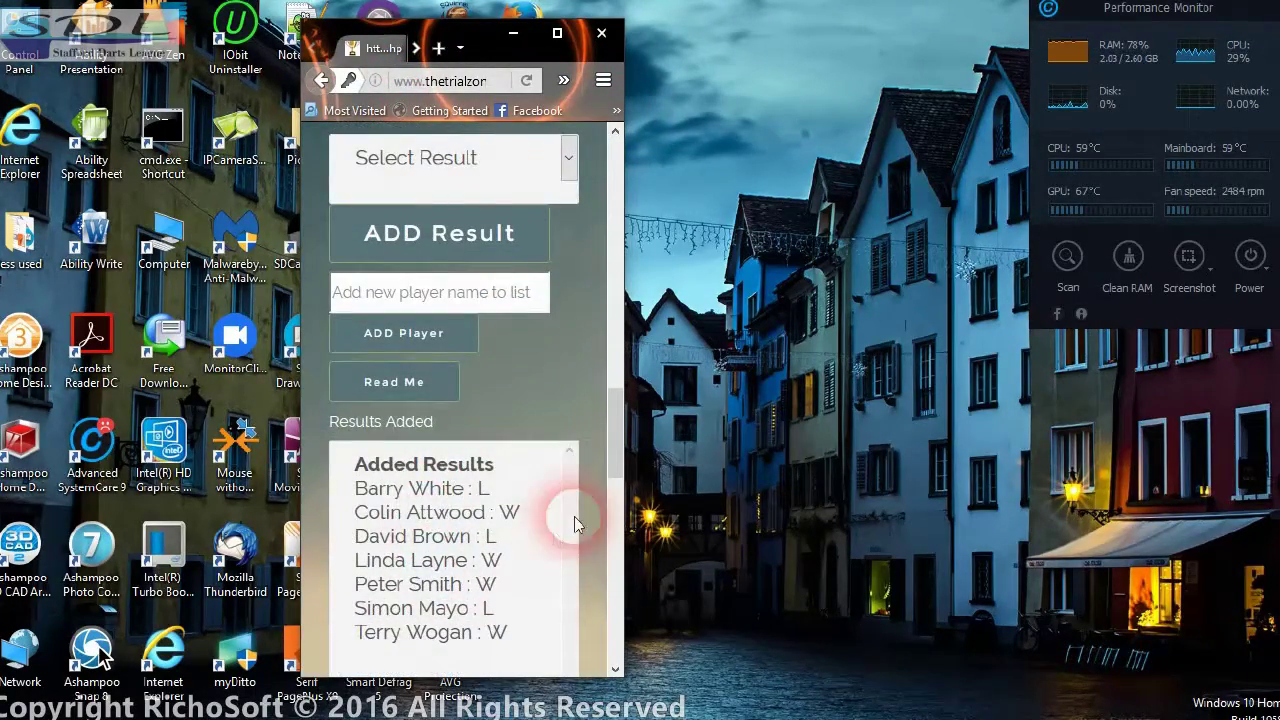
pyautogui.scroll(3, 508, 486)
pyautogui.click(455, 316)
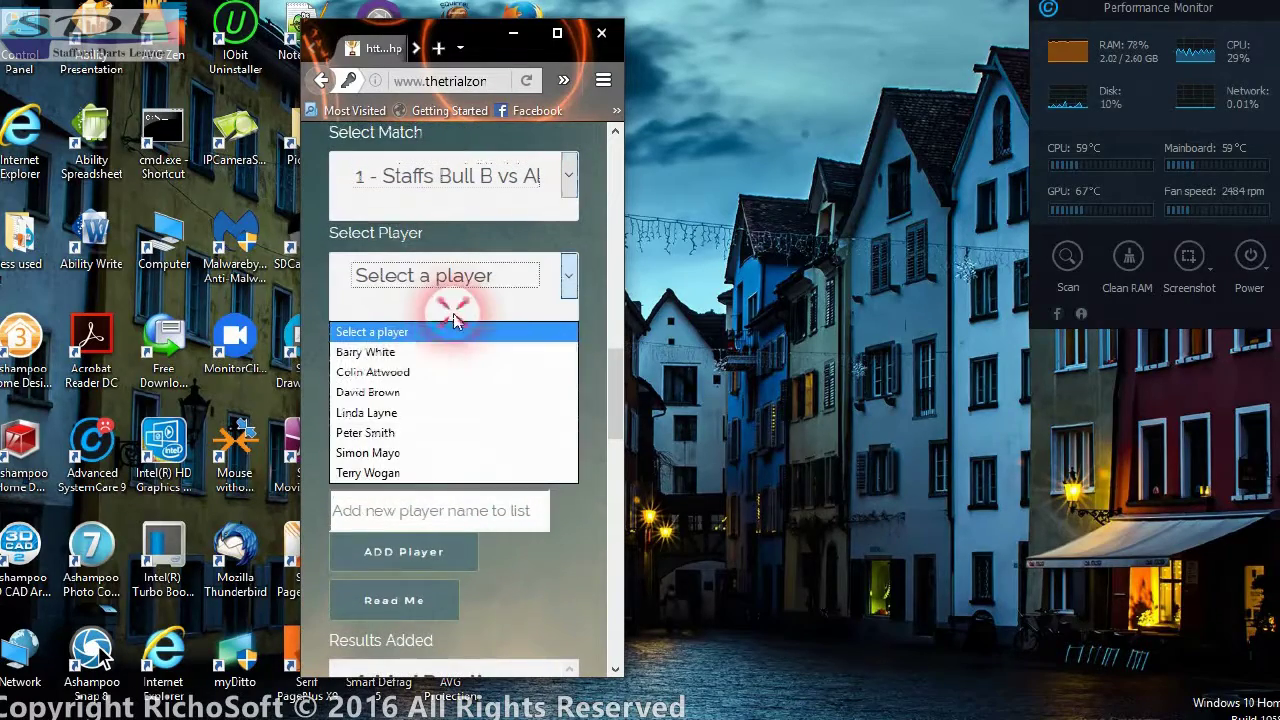
pyautogui.click(430, 352)
pyautogui.click(414, 405)
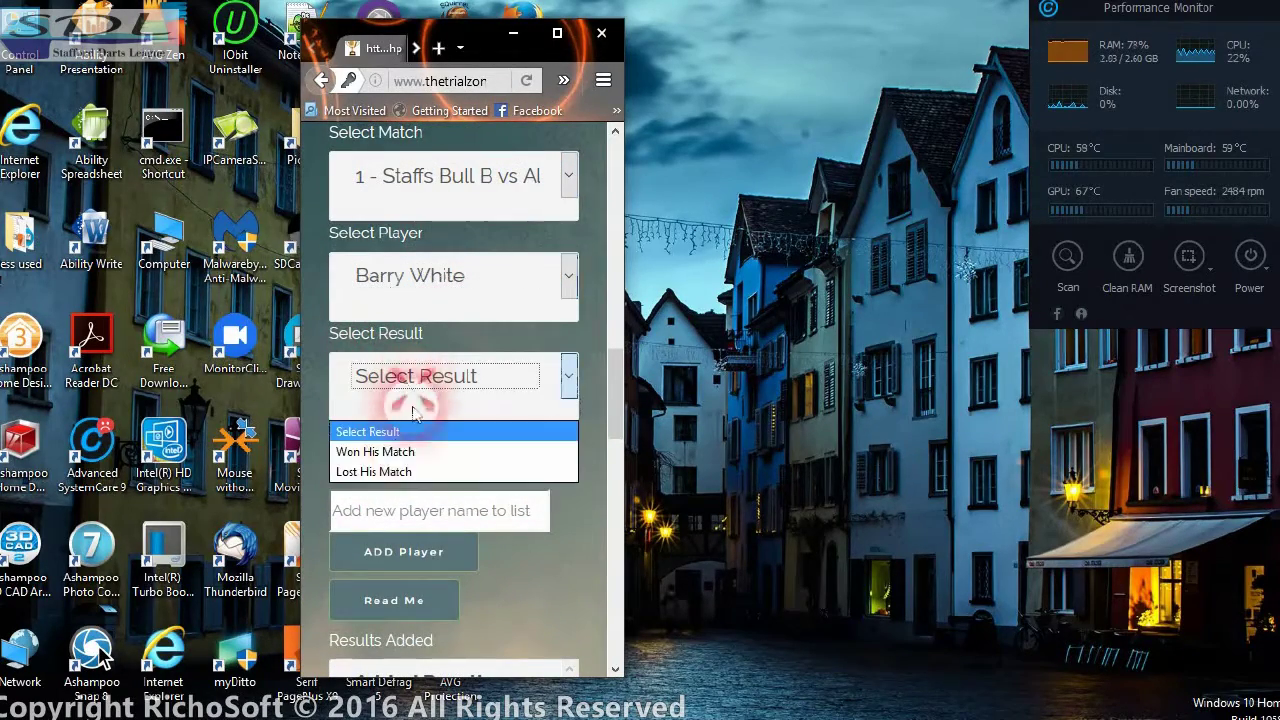
pyautogui.click(381, 471)
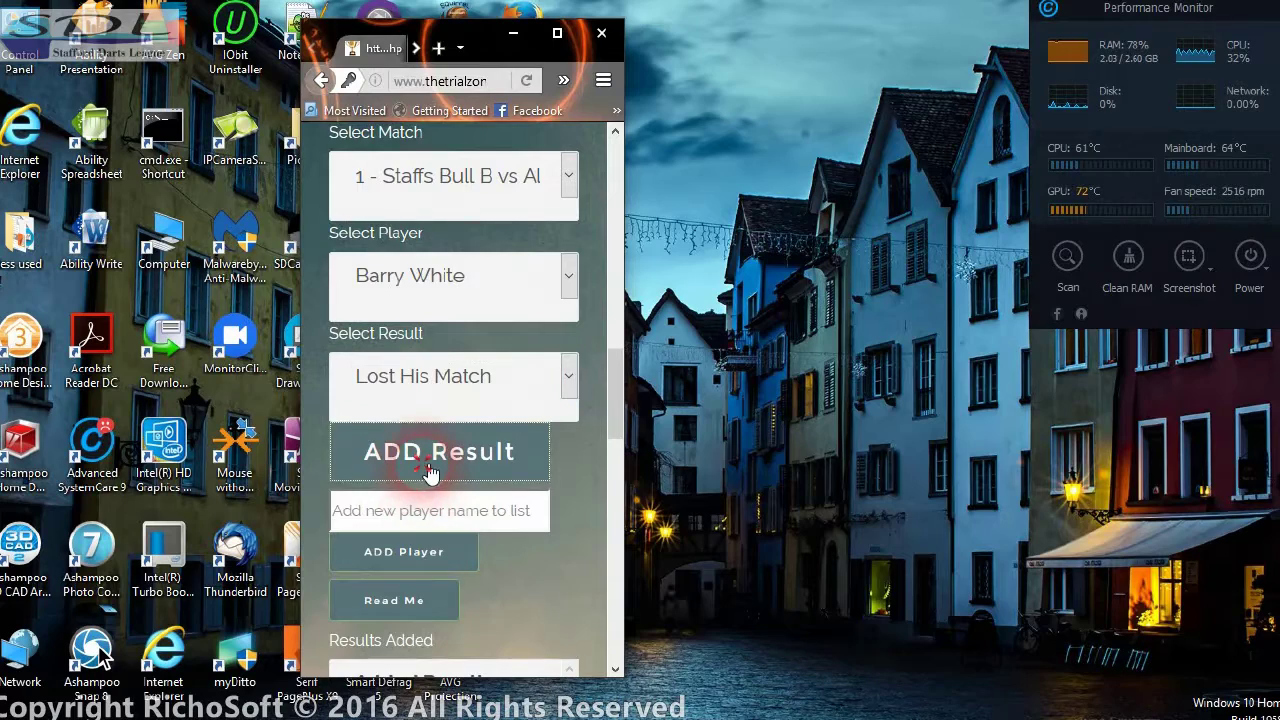
pyautogui.click(430, 474)
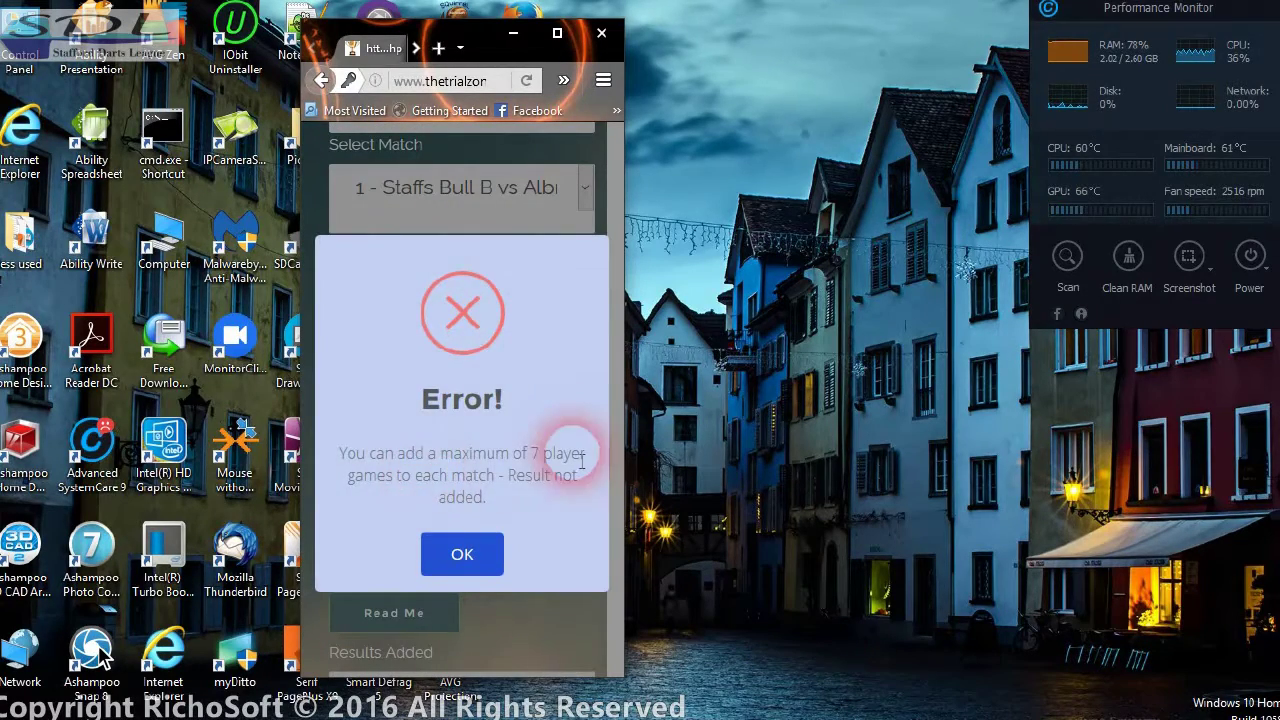
# - Read the error allowing only 7 player games per match and dismiss it
pyautogui.moveTo(341, 453); pyautogui.dragTo(586, 492)
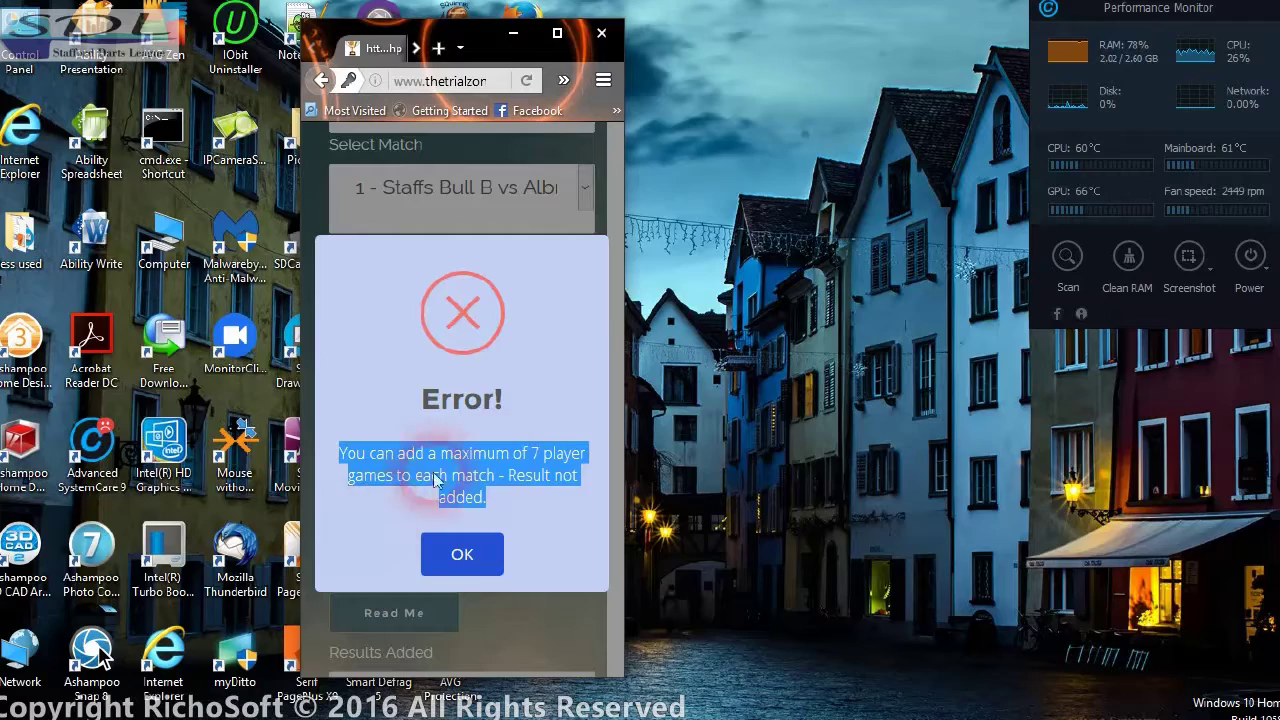
pyautogui.click(491, 444)
pyautogui.click(489, 554)
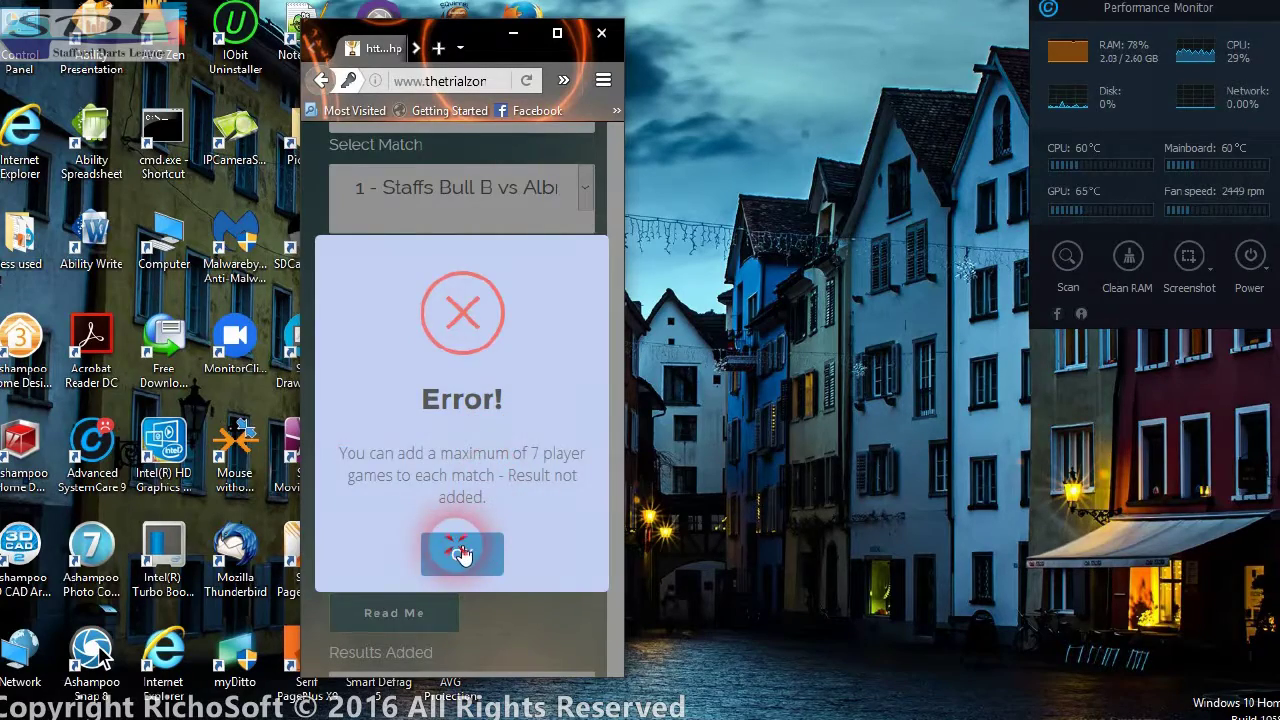
# - Widen the browser window and bring the Preview Match Record Chart section into view
pyautogui.scroll(-3, 503, 400)
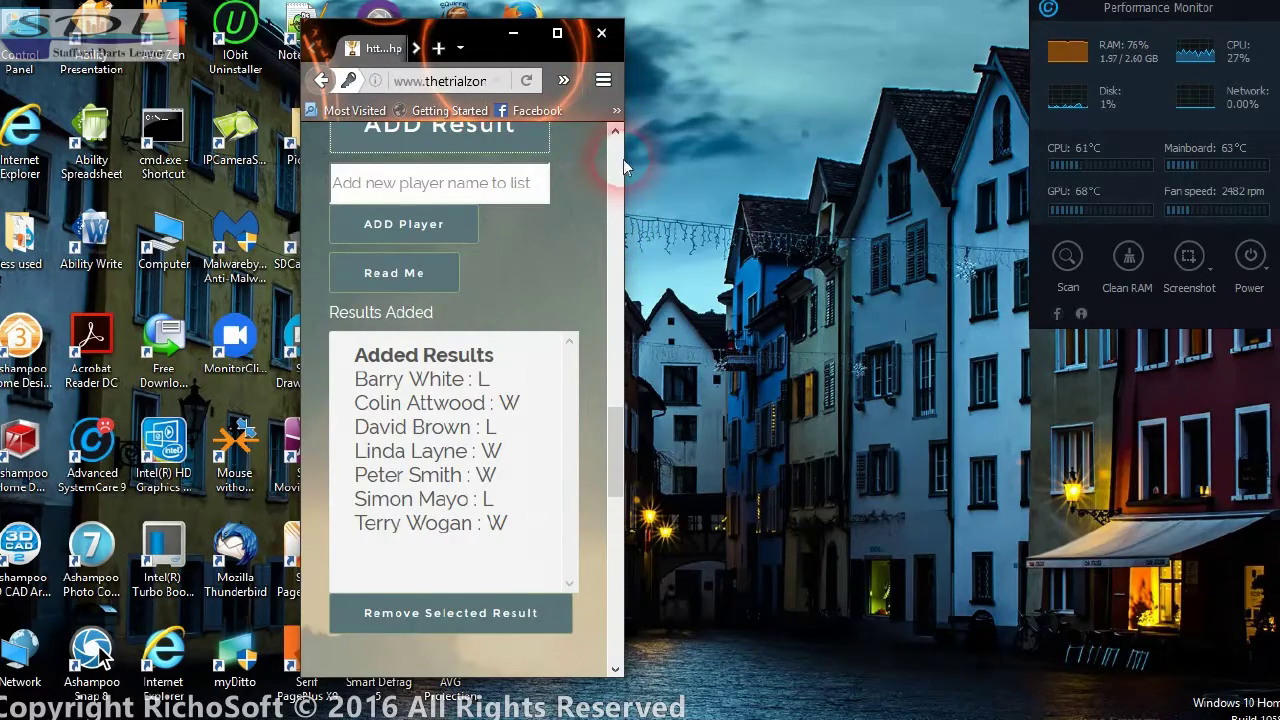
pyautogui.moveTo(623, 158); pyautogui.dragTo(950, 195)
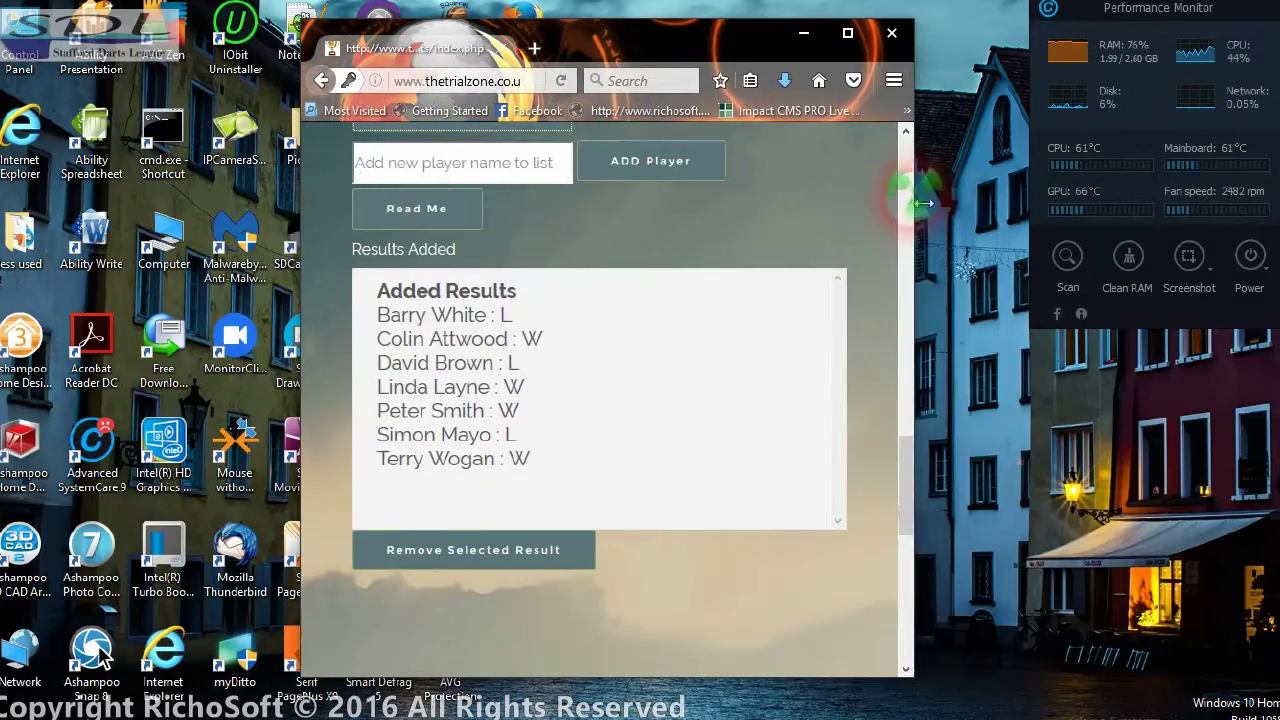
pyautogui.moveTo(912, 480); pyautogui.dragTo(905, 135)
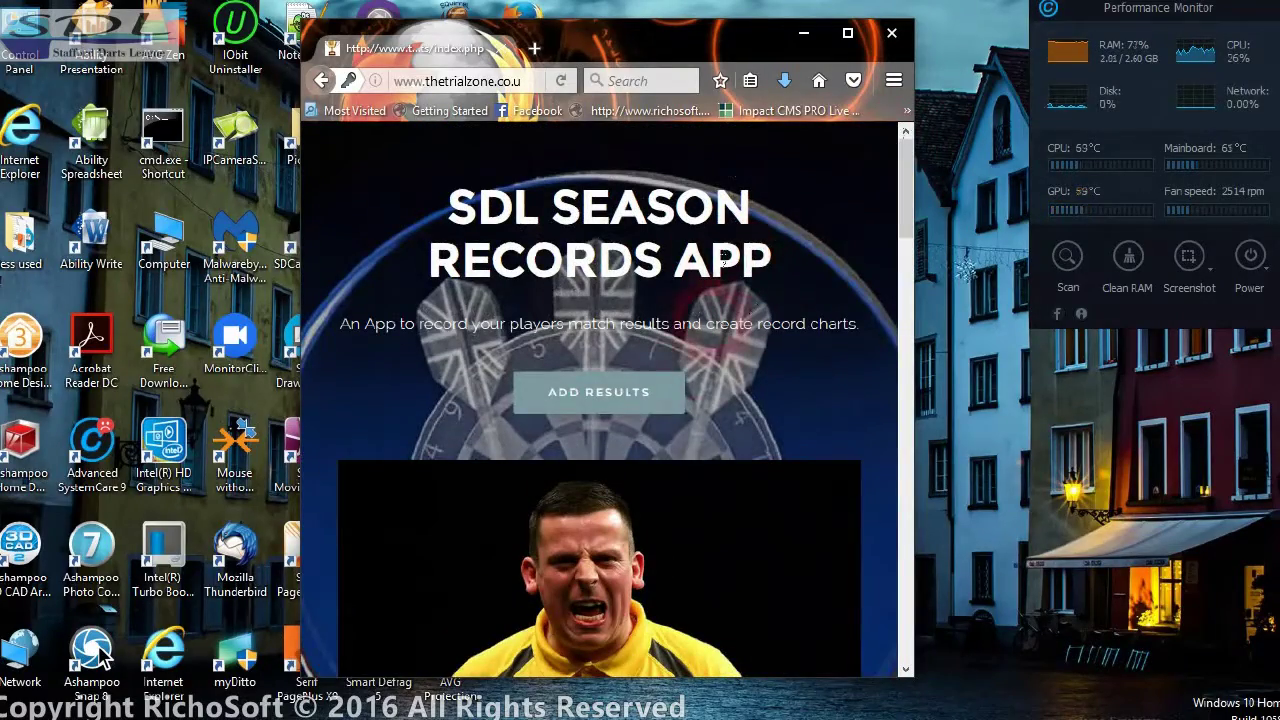
pyautogui.moveTo(899, 197); pyautogui.dragTo(877, 669)
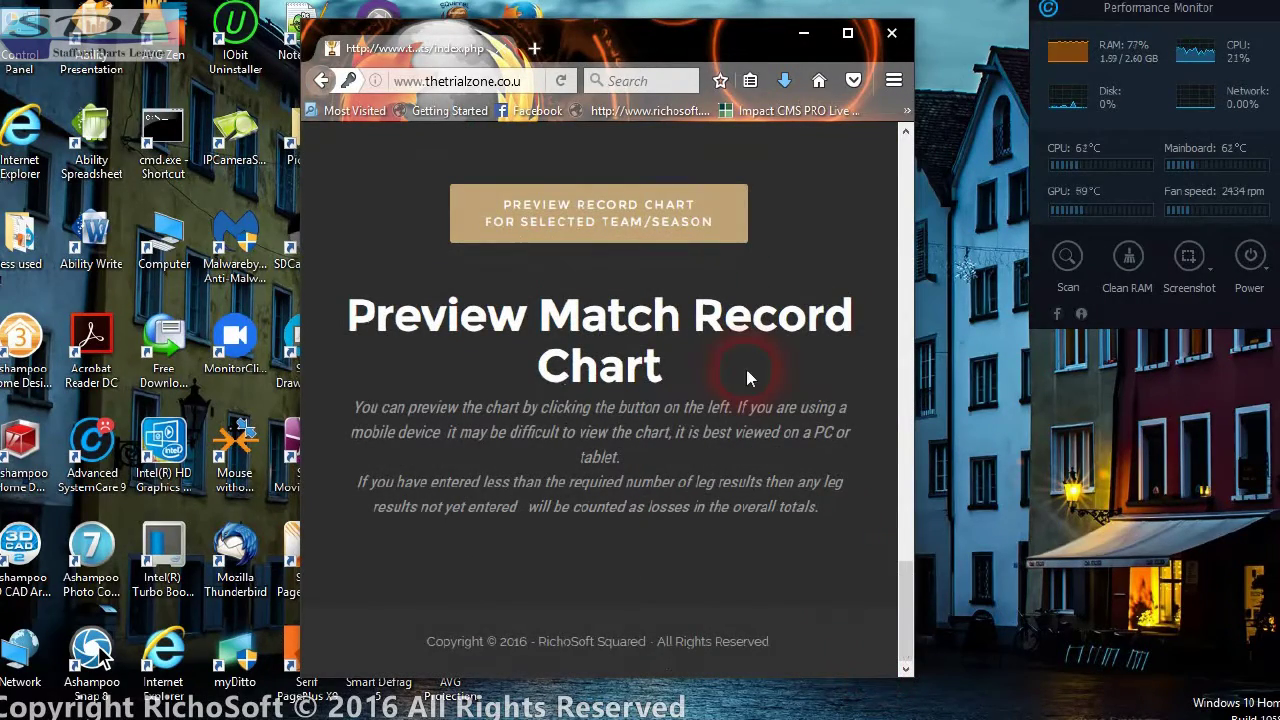
# - Preview the Albridge Boys 2016SUMMER record chart, scroll across it, and maximize the browser
pyautogui.click(543, 210)
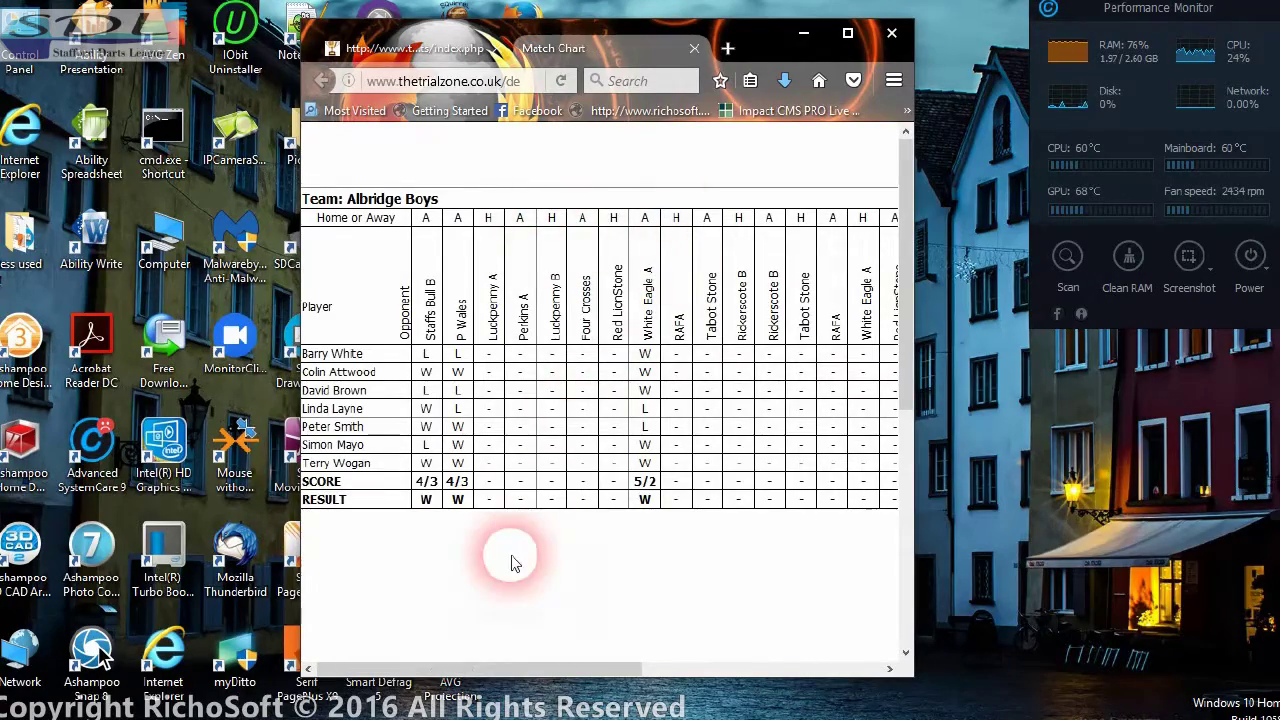
pyautogui.moveTo(495, 670); pyautogui.dragTo(669, 670)
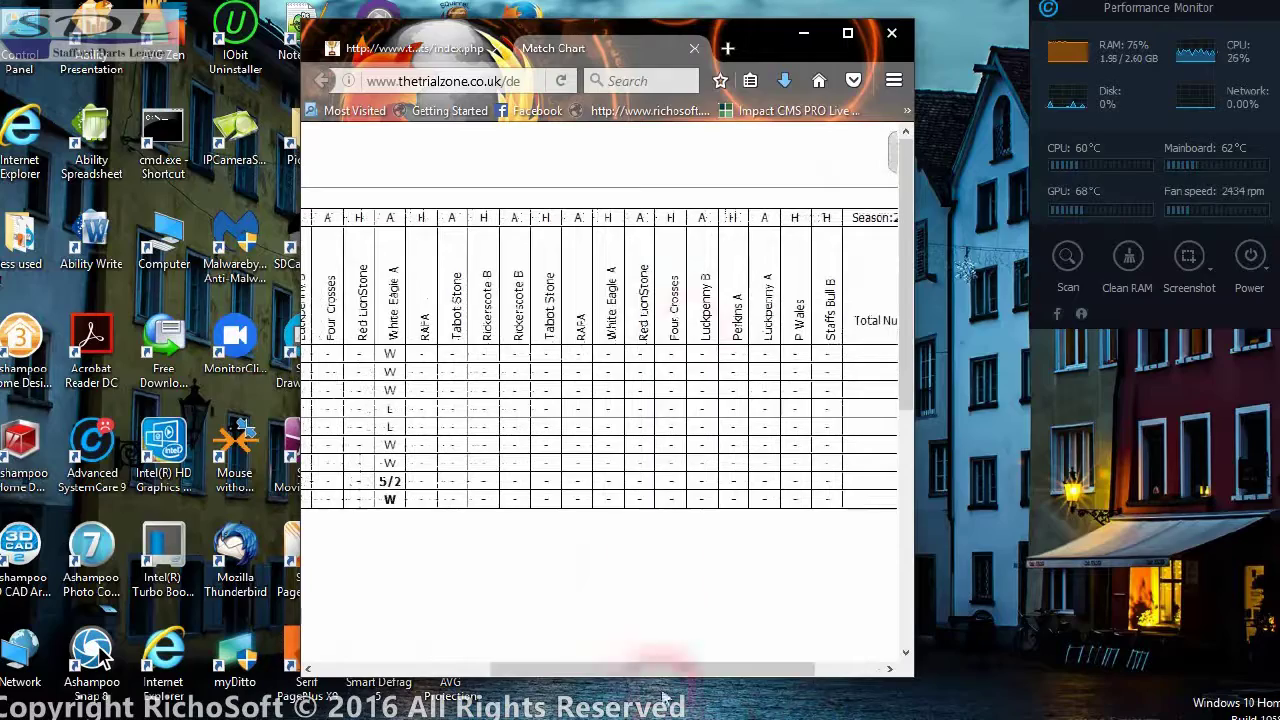
pyautogui.click(846, 33)
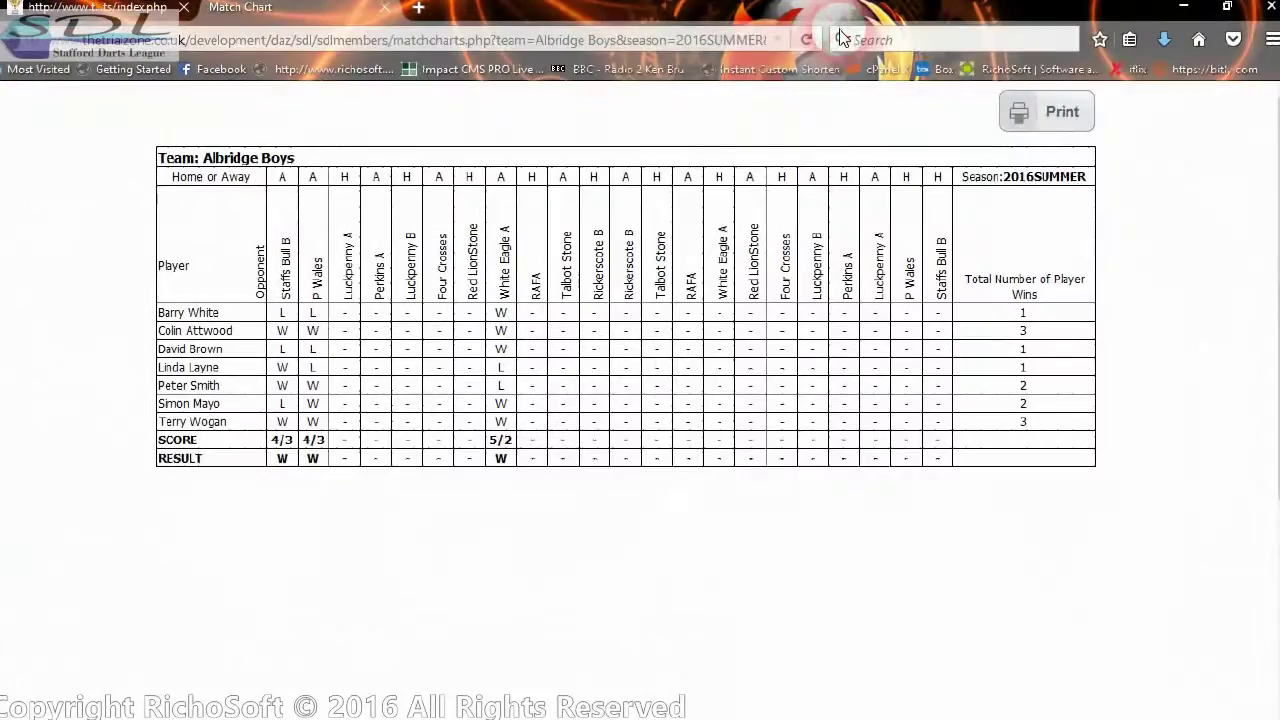